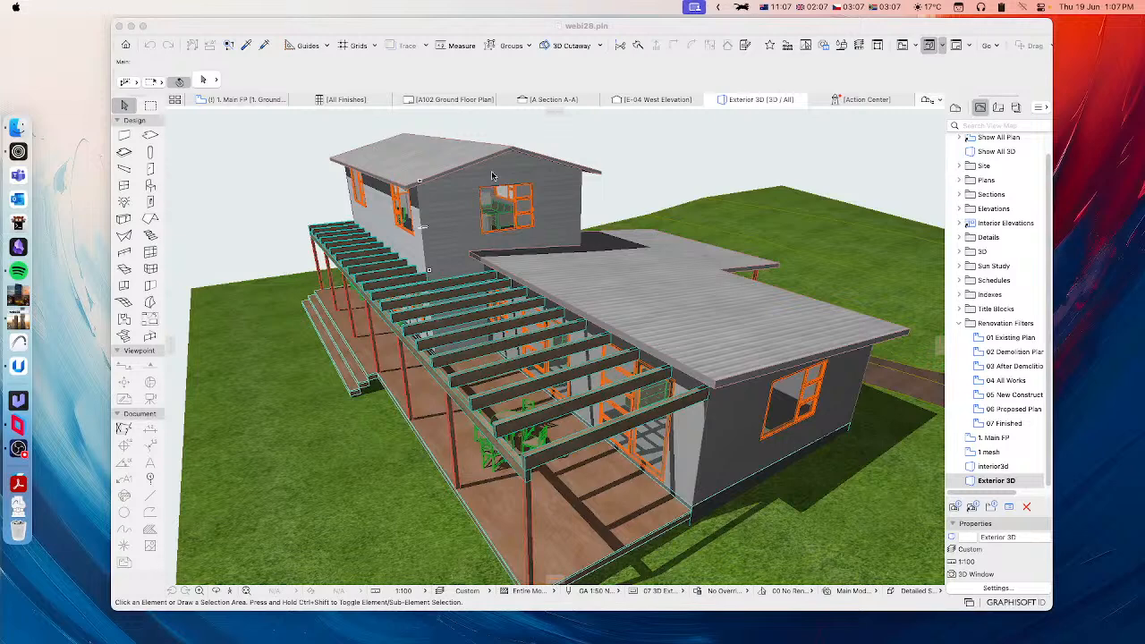
Step: Examine the house exterior in 3D around the timber deck, its pergola beams and the orange windows and doors
click(416, 32)
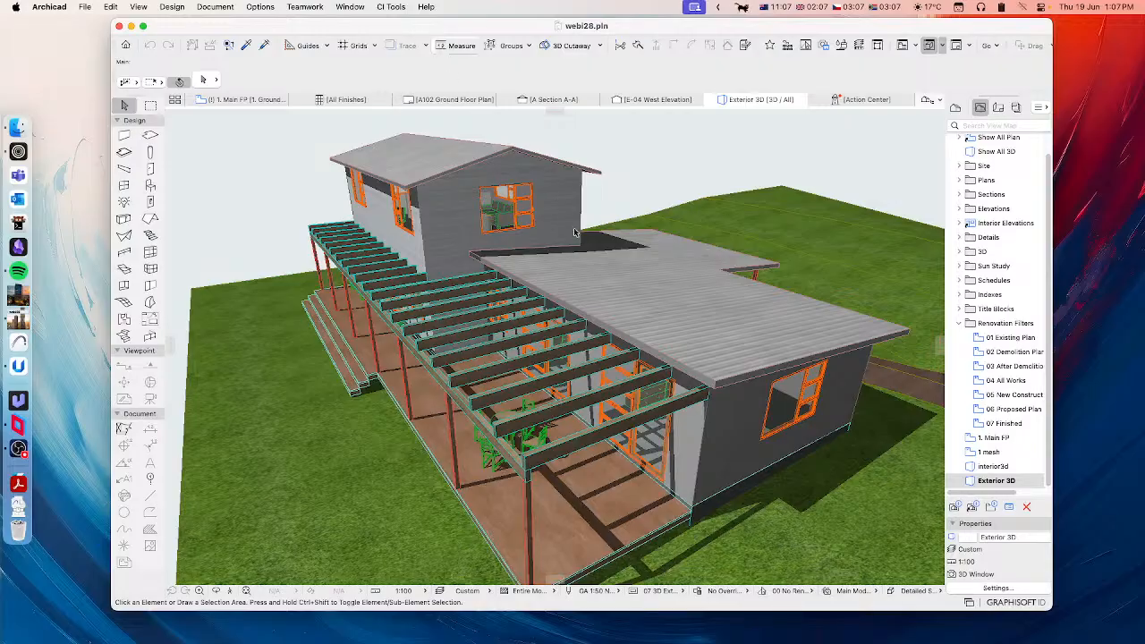
shift+middle_drag(587, 417, 615, 340)
scroll(594, 365, up, 5)
scroll(595, 367, up, 2)
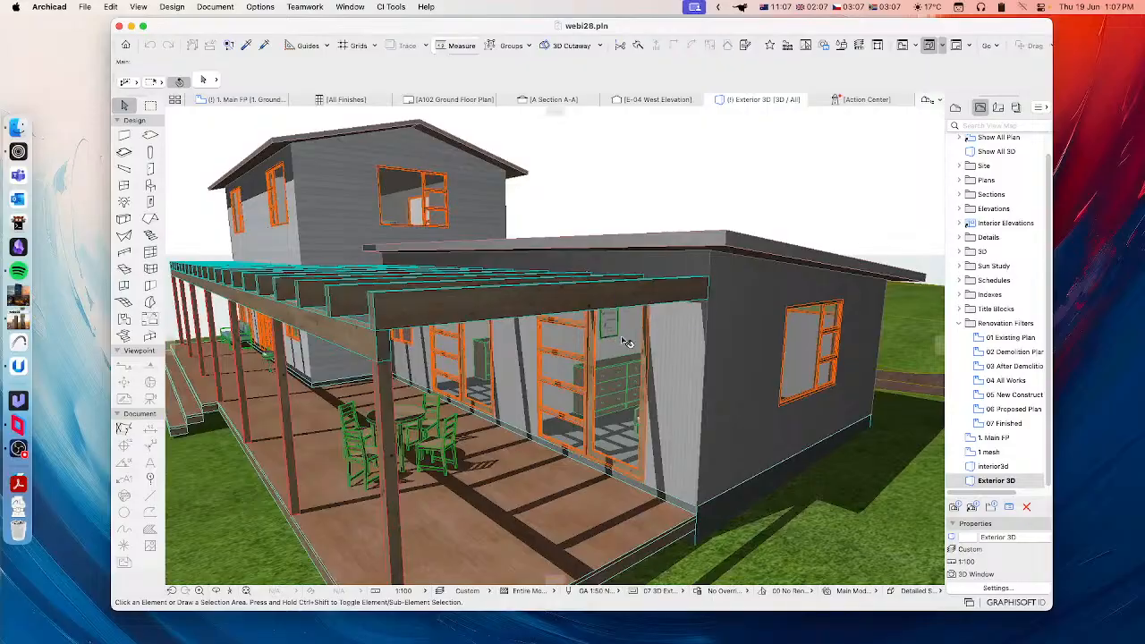
shift+middle_drag(803, 378, 667, 349)
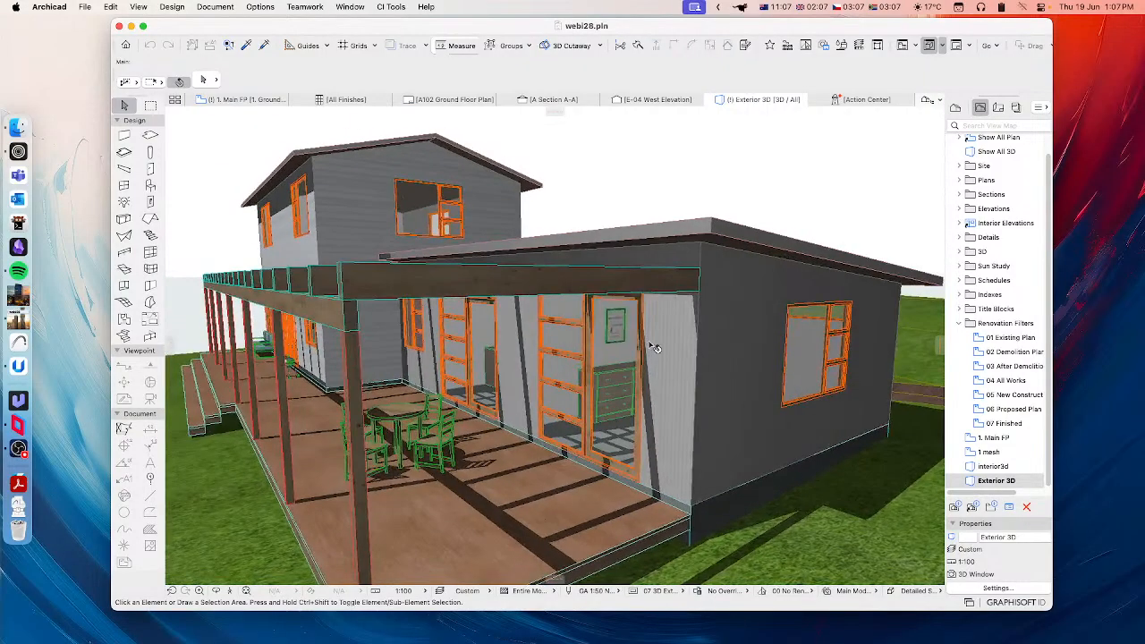
shift+middle_drag(791, 350, 707, 346)
scroll(676, 349, up, 3)
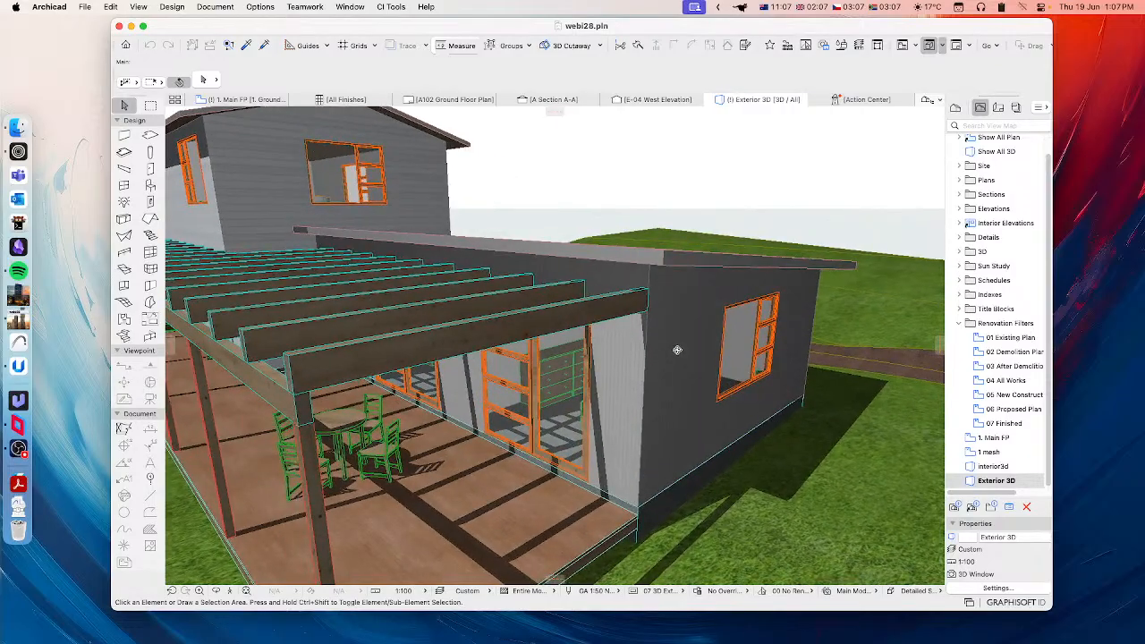
shift+middle_drag(613, 354, 756, 313)
scroll(746, 365, down, 5)
scroll(754, 307, up, 5)
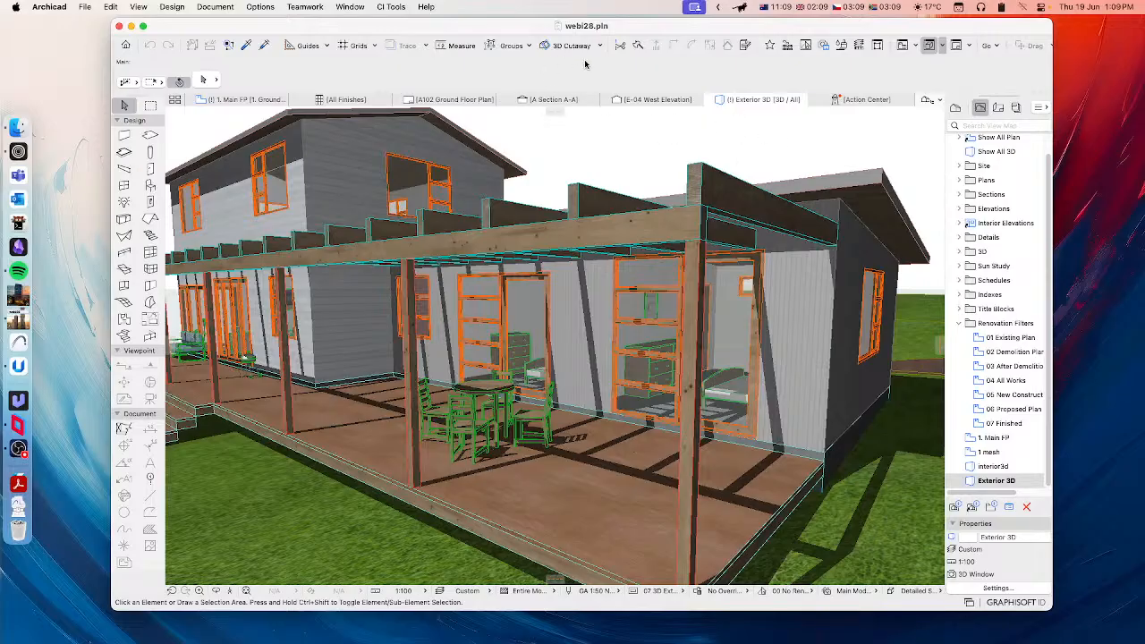
Step: Open the Schedule Manager of the CI Tools Doors+Windows add-on and move its dialog to a clear spot over the model
click(383, 8)
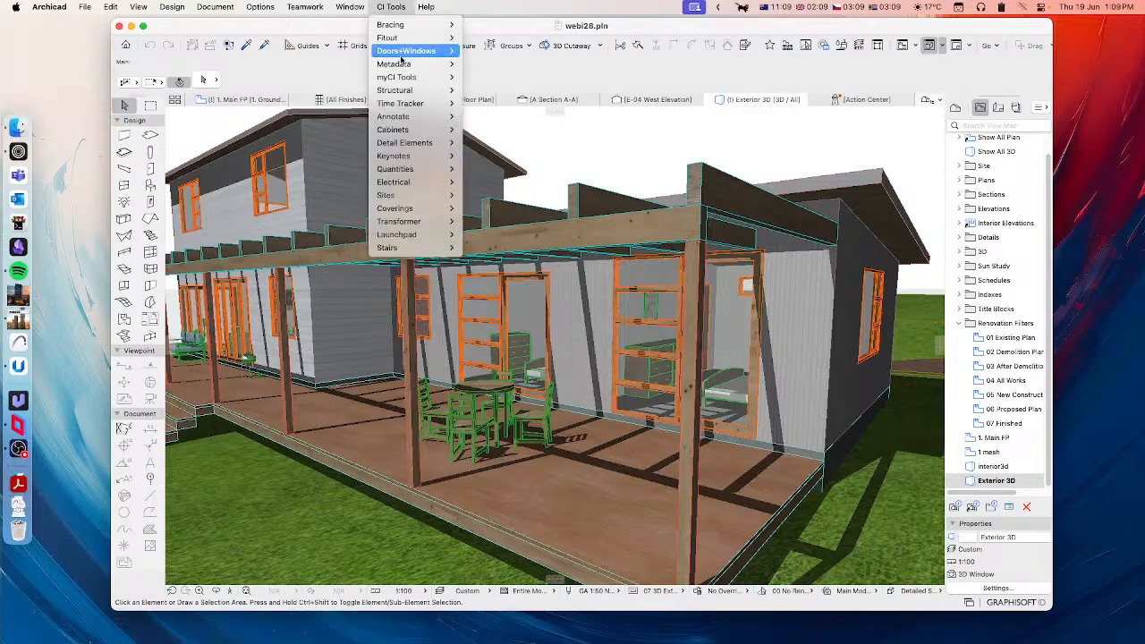
mouse_move(390, 54)
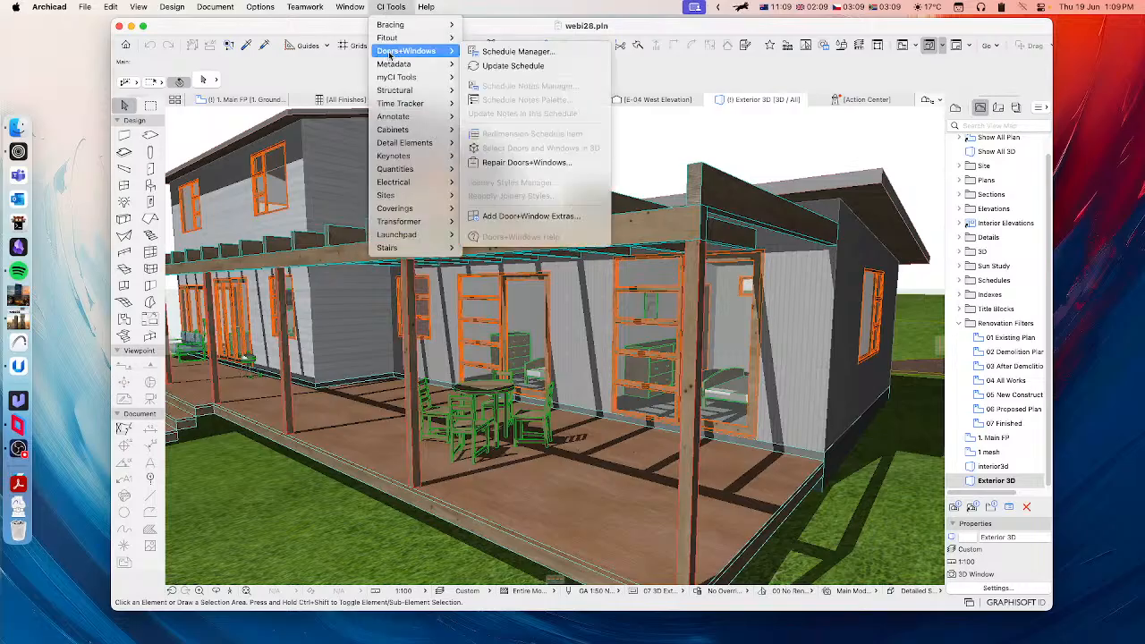
click(504, 54)
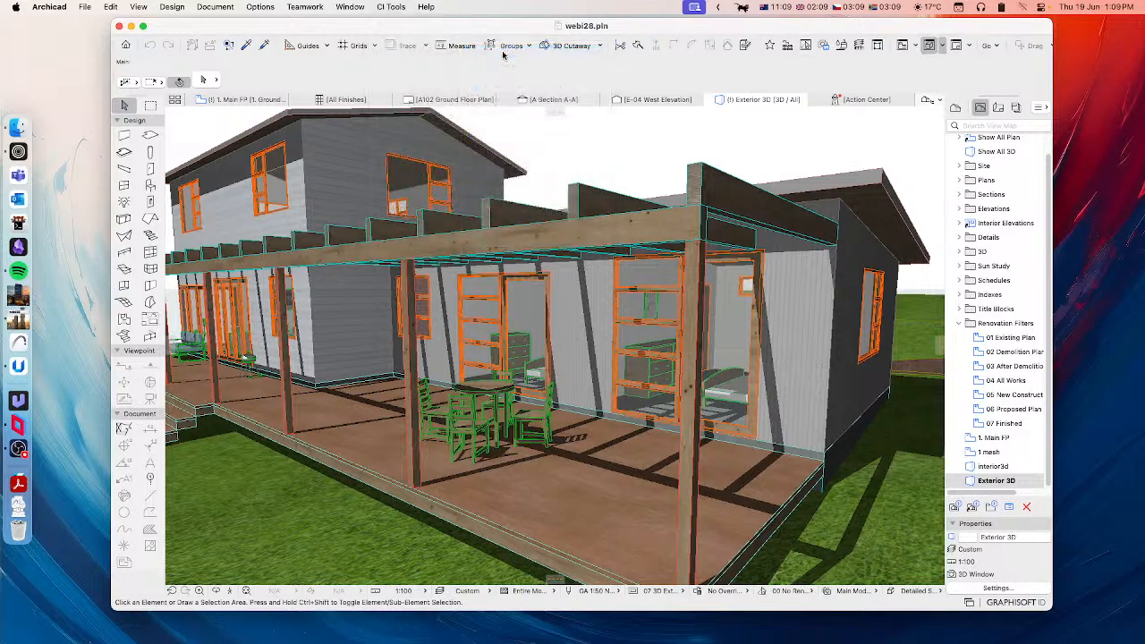
click(1116, 285)
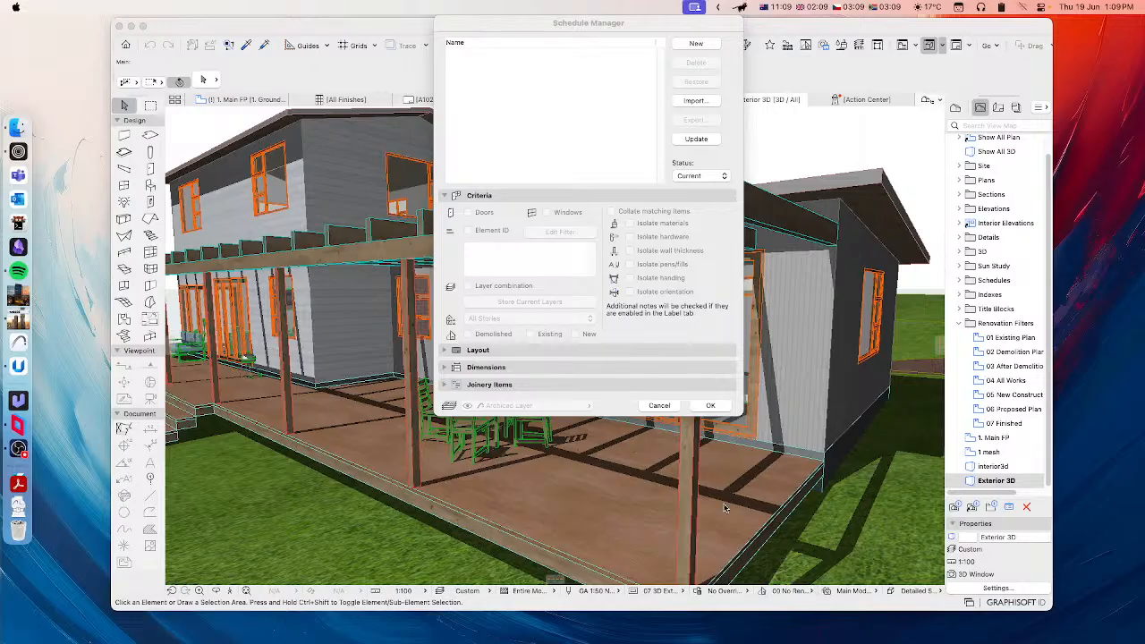
click(629, 24)
drag(621, 24, 585, 60)
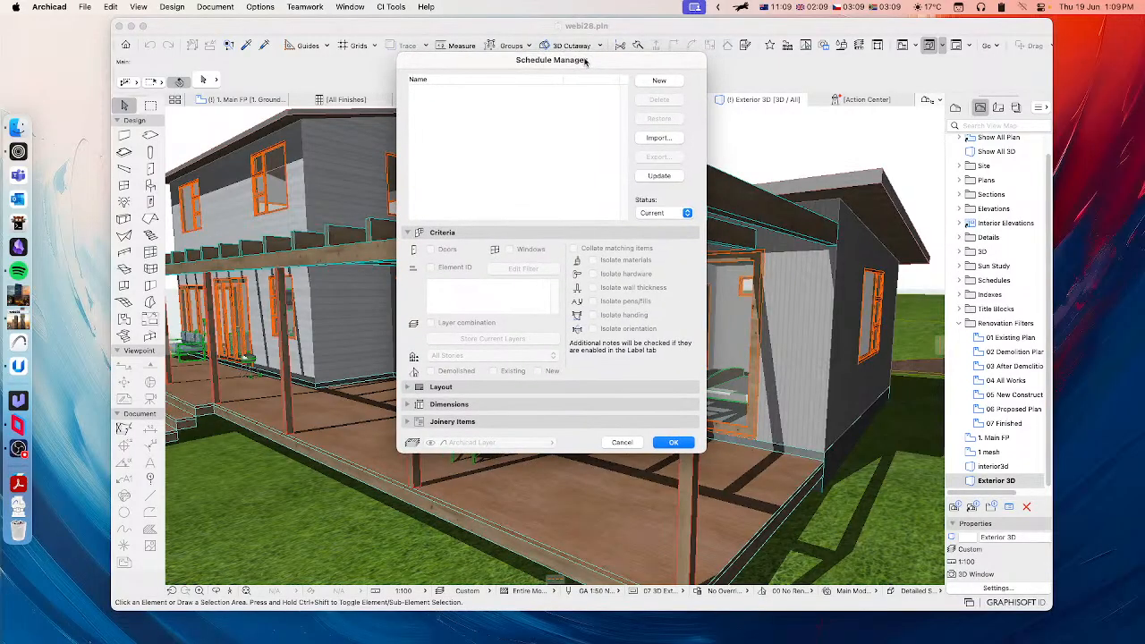
Step: Create a door and window schedule named Test Schedule 01 and collapse its Criteria settings
click(661, 82)
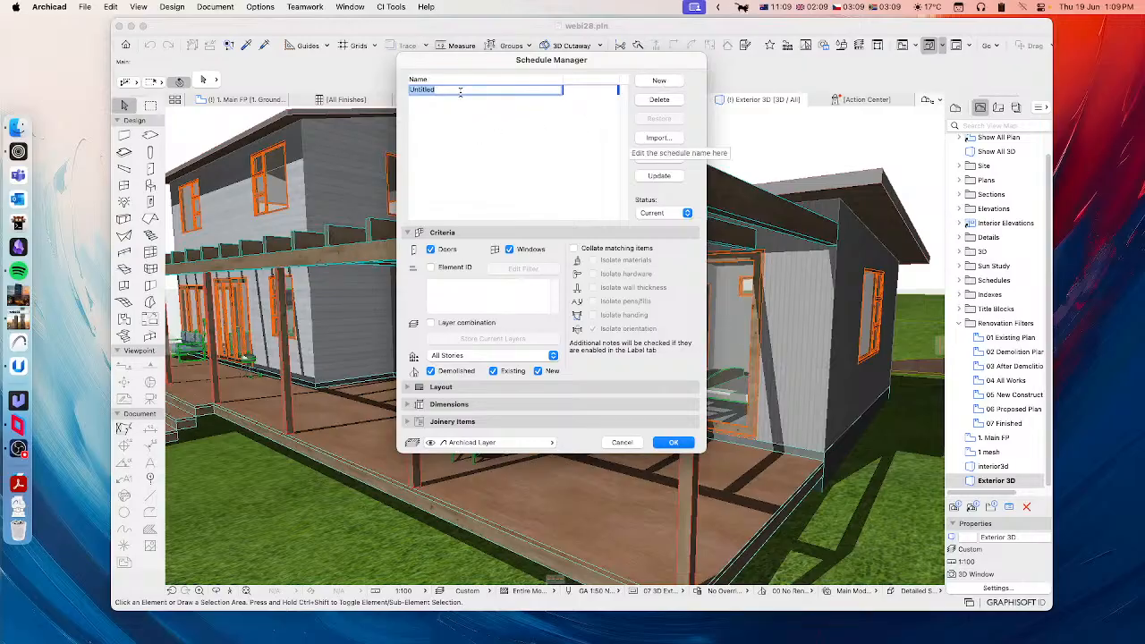
text(Test Schedule 01)
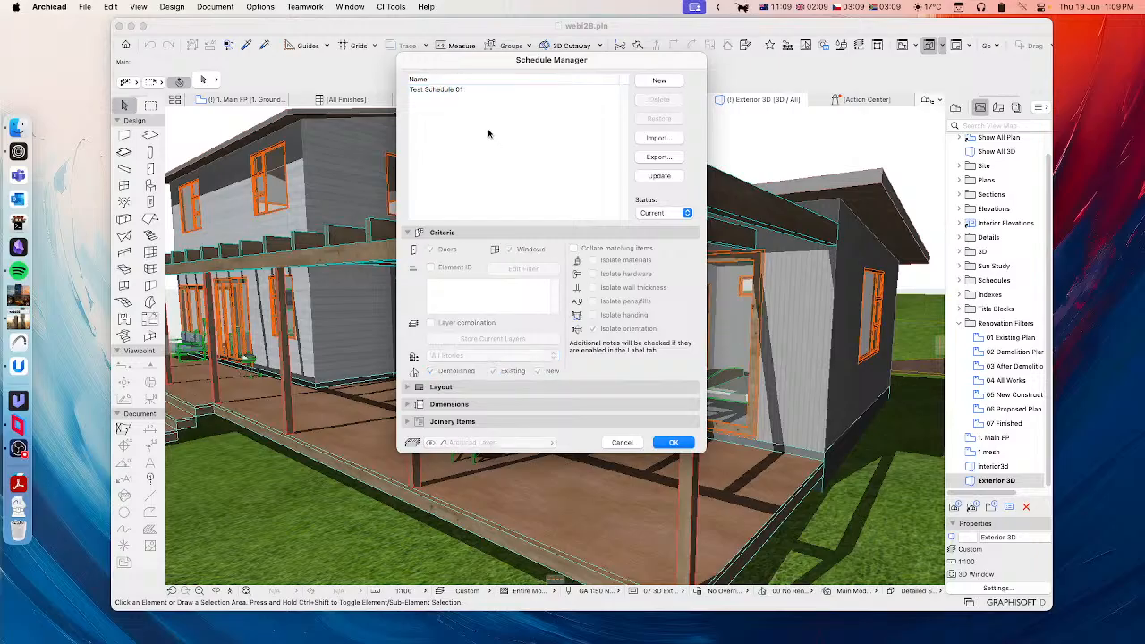
click(478, 234)
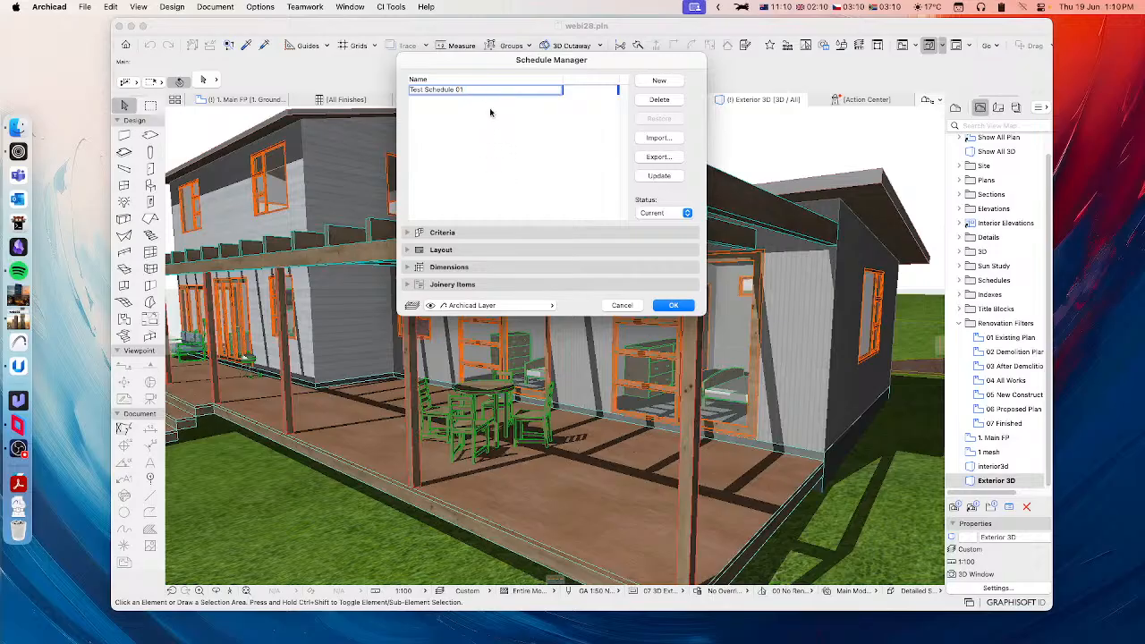
Step: Confirm the new schedule, update its worksheet to reflect the changes and migrate the notes from the previous version
click(673, 305)
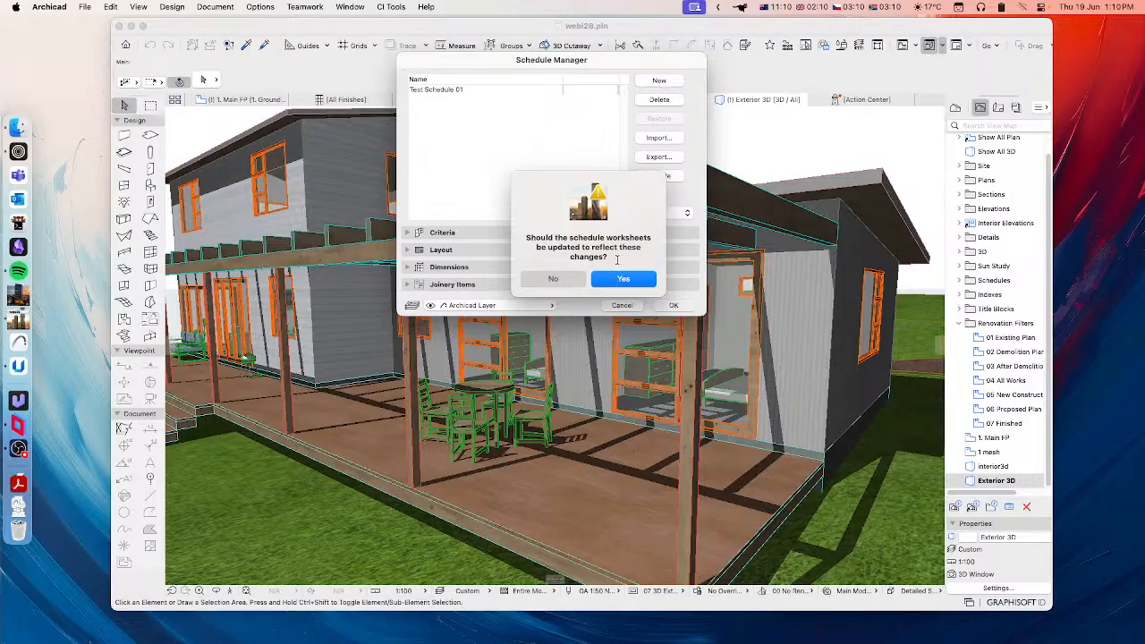
click(623, 279)
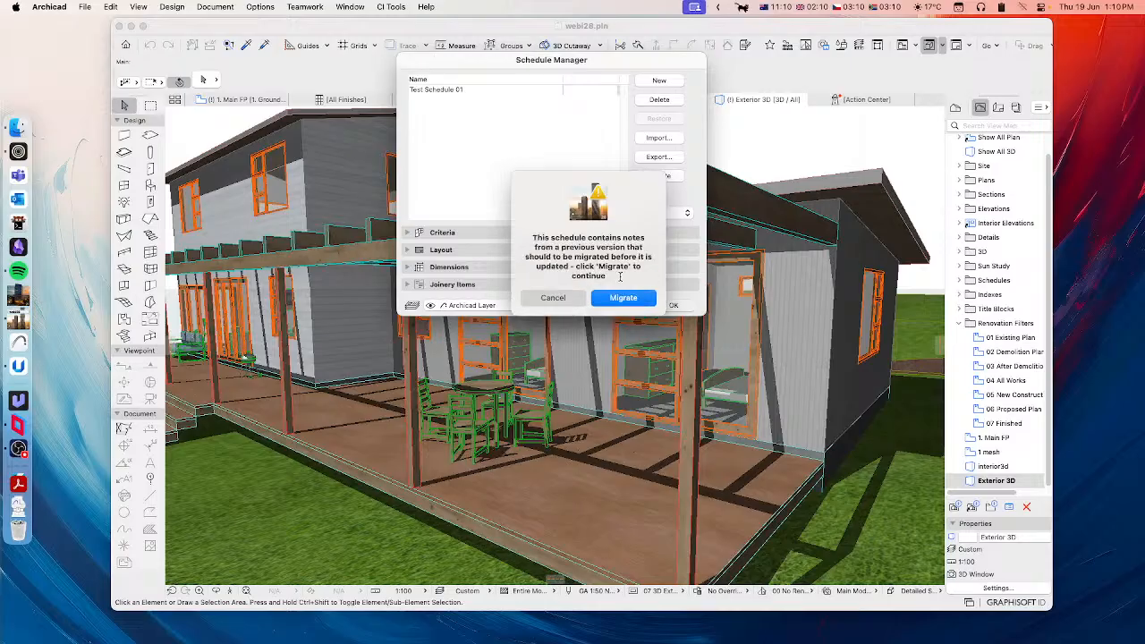
click(623, 298)
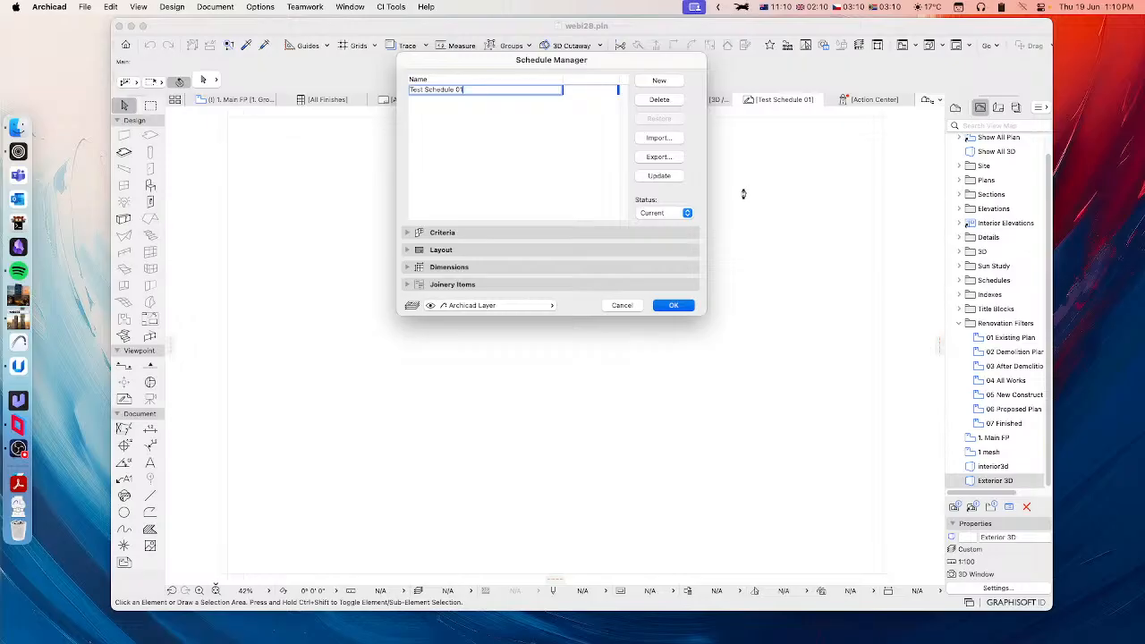
key(Return)
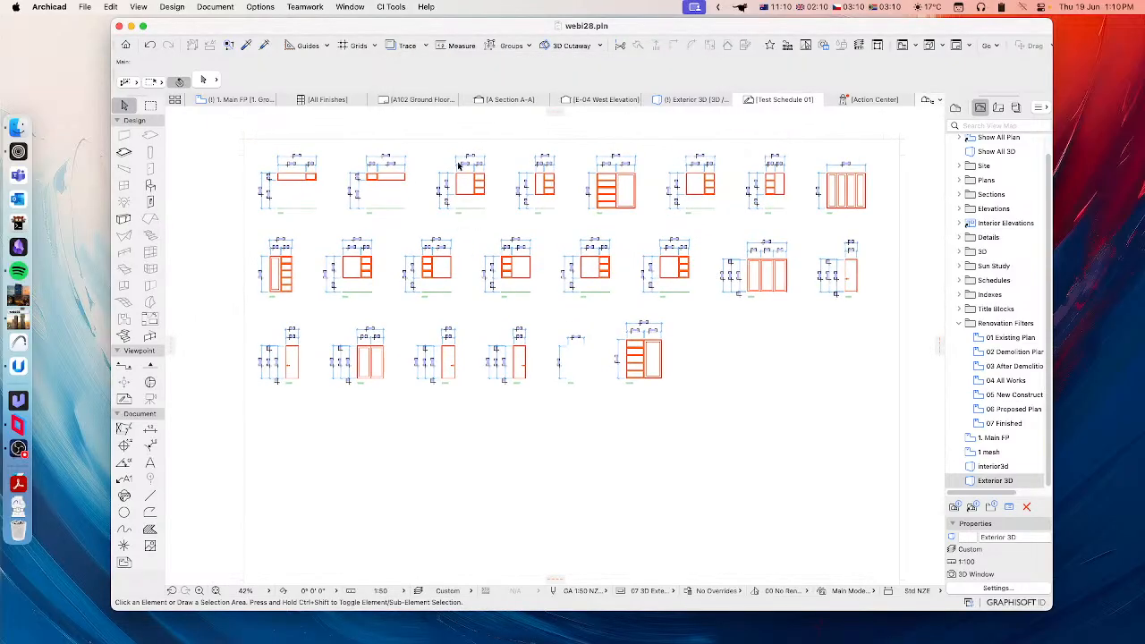
Step: Examine the dimensioned window and door elevations in the Test Schedule 01 worksheet, down to its last row
scroll(381, 225, up, 3)
scroll(379, 223, up, 1)
middle_drag(363, 218, 454, 264)
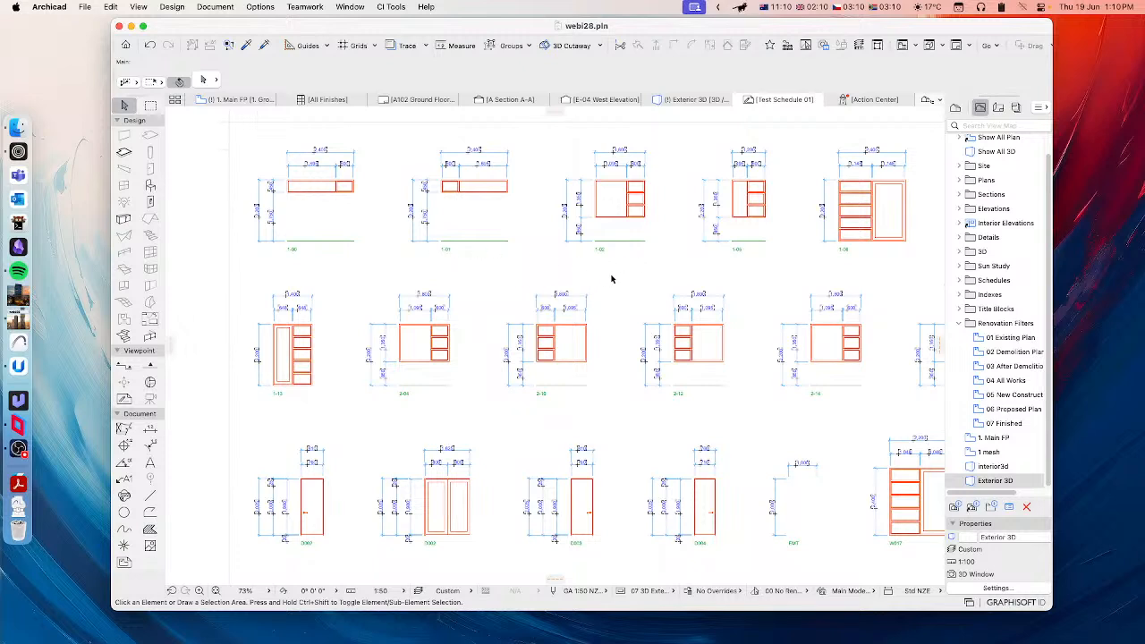
click(1102, 360)
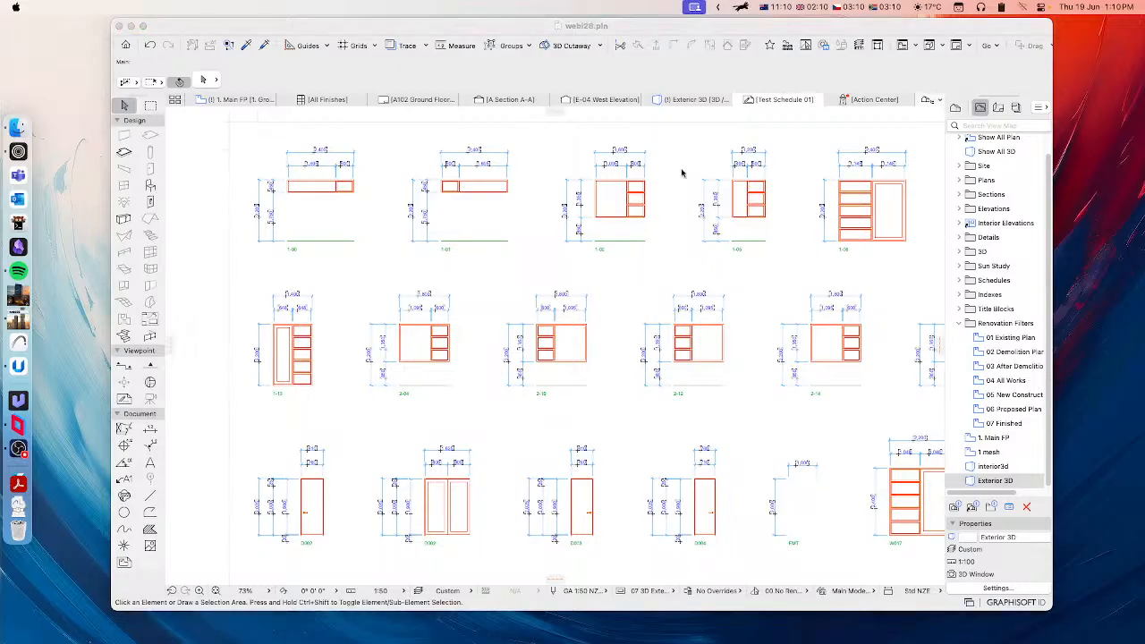
click(431, 40)
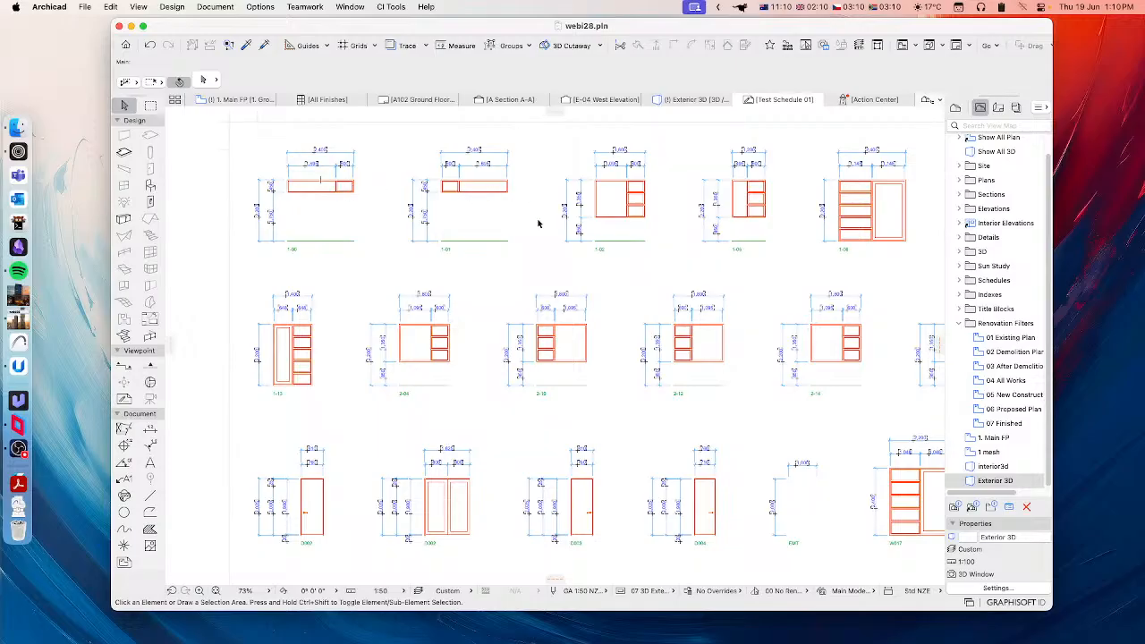
middle_drag(662, 261, 653, 264)
scroll(653, 264, right, 10)
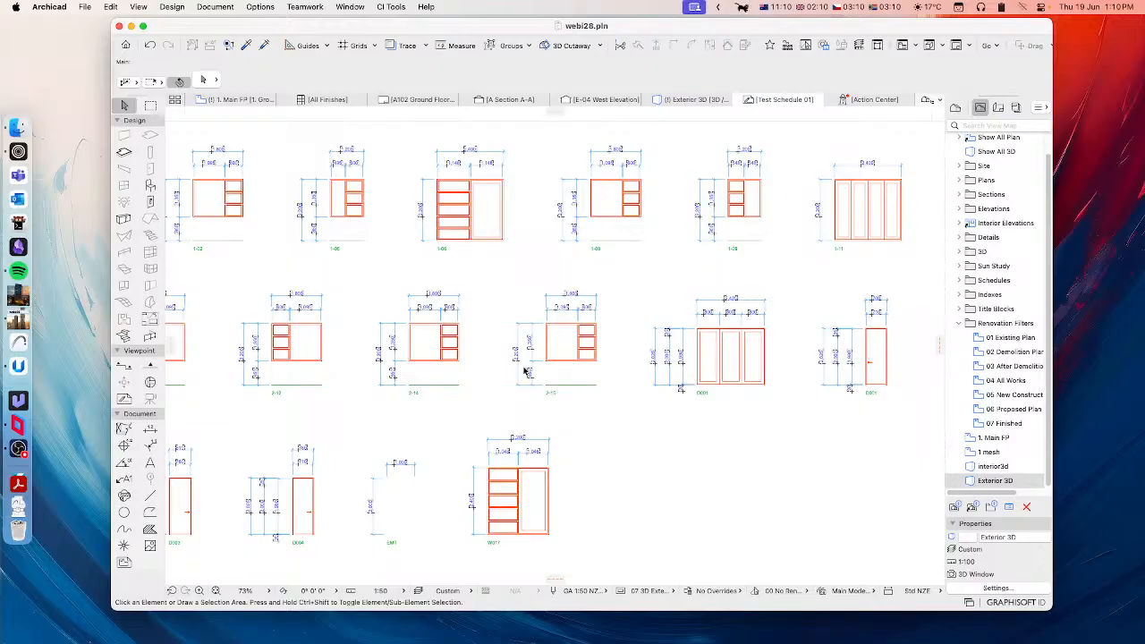
scroll(380, 385, down, 5)
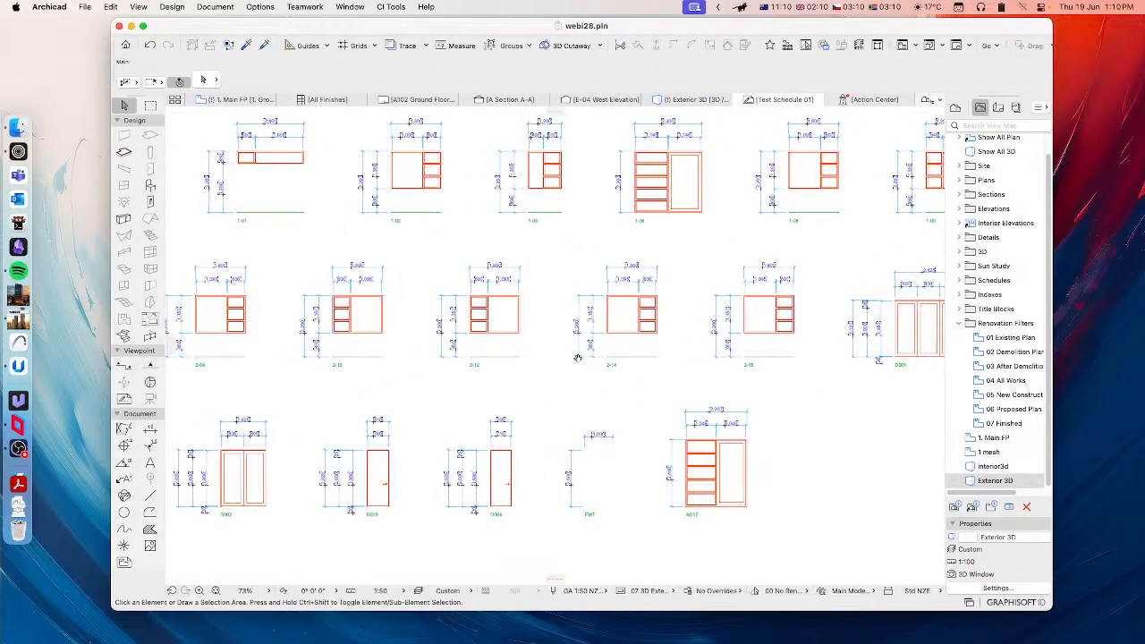
scroll(624, 467, up, 5)
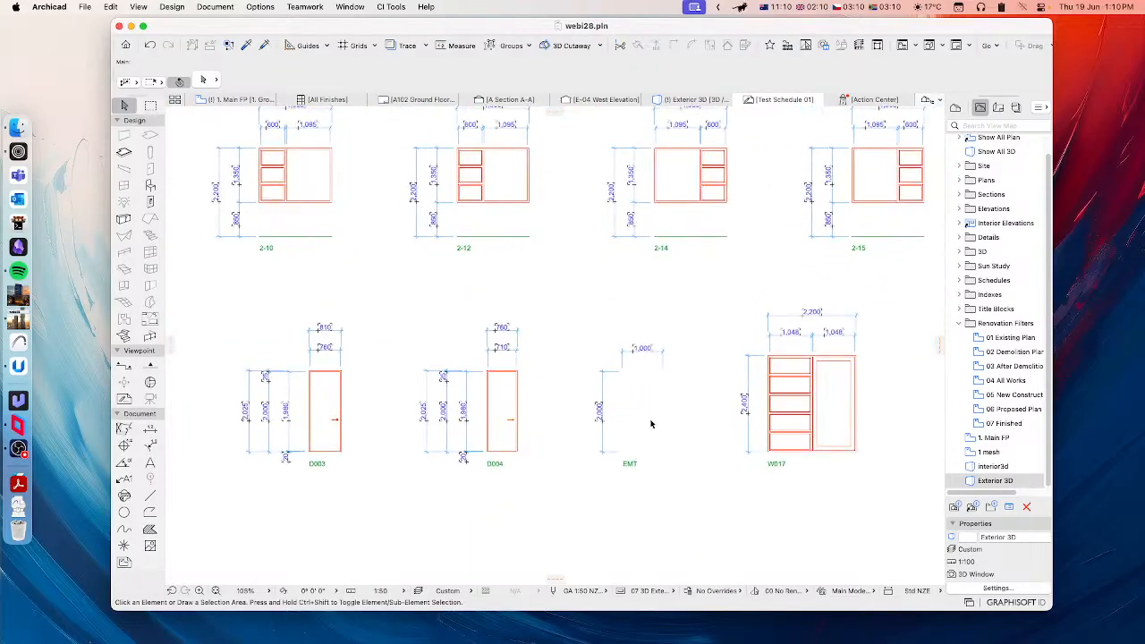
scroll(640, 427, right, 2)
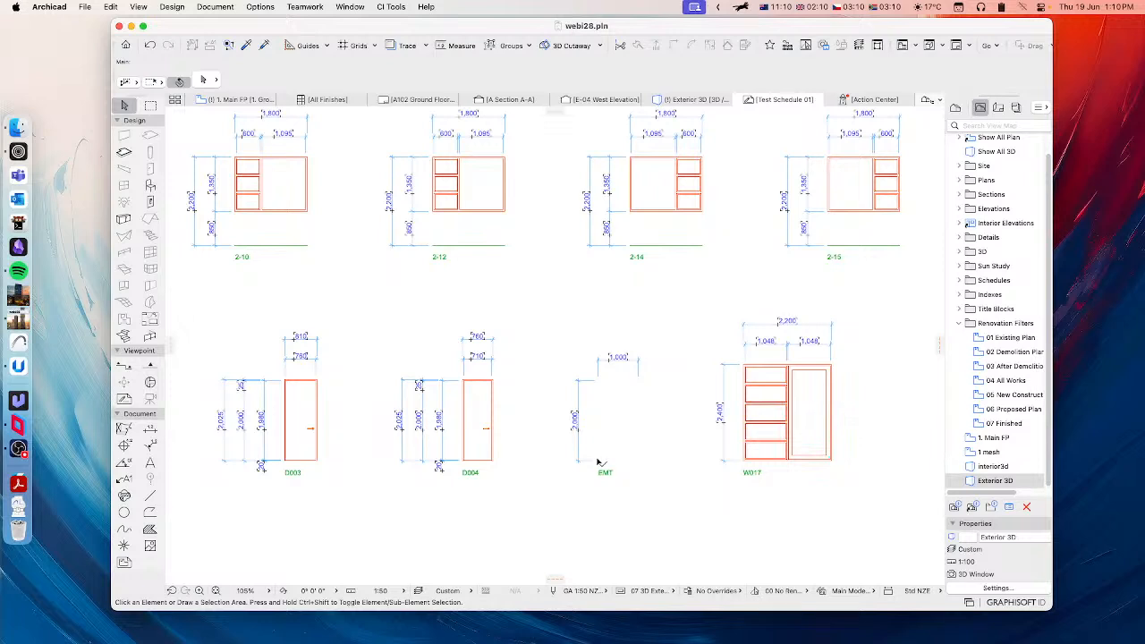
Step: Inspect the empty opening EMT and door D004 by selecting each in turn, and clear the selection
click(599, 462)
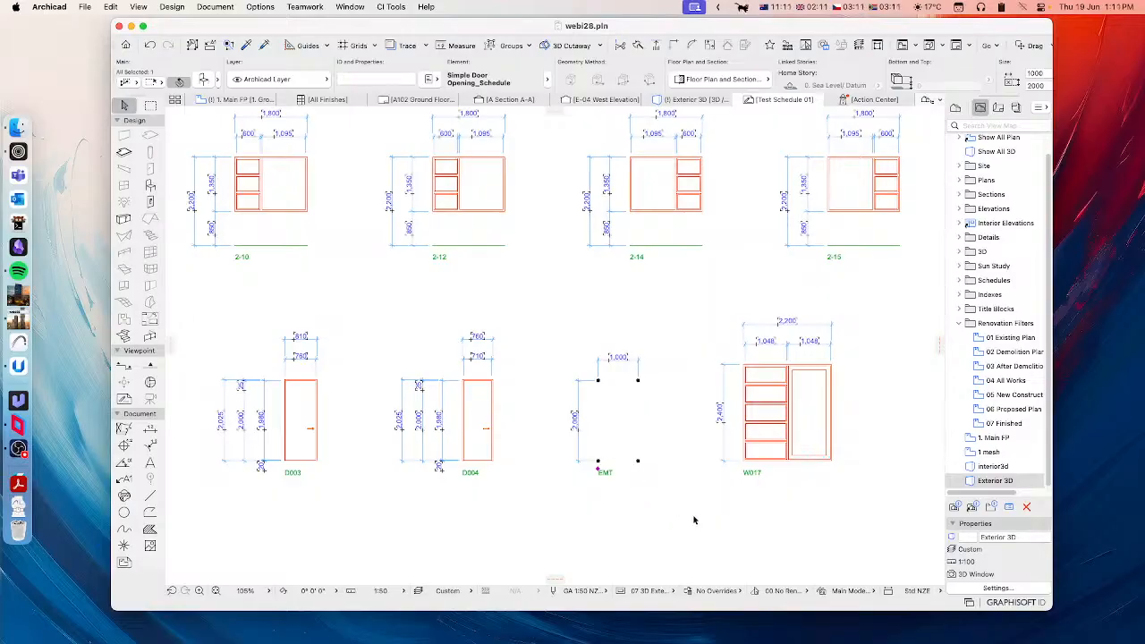
click(618, 436)
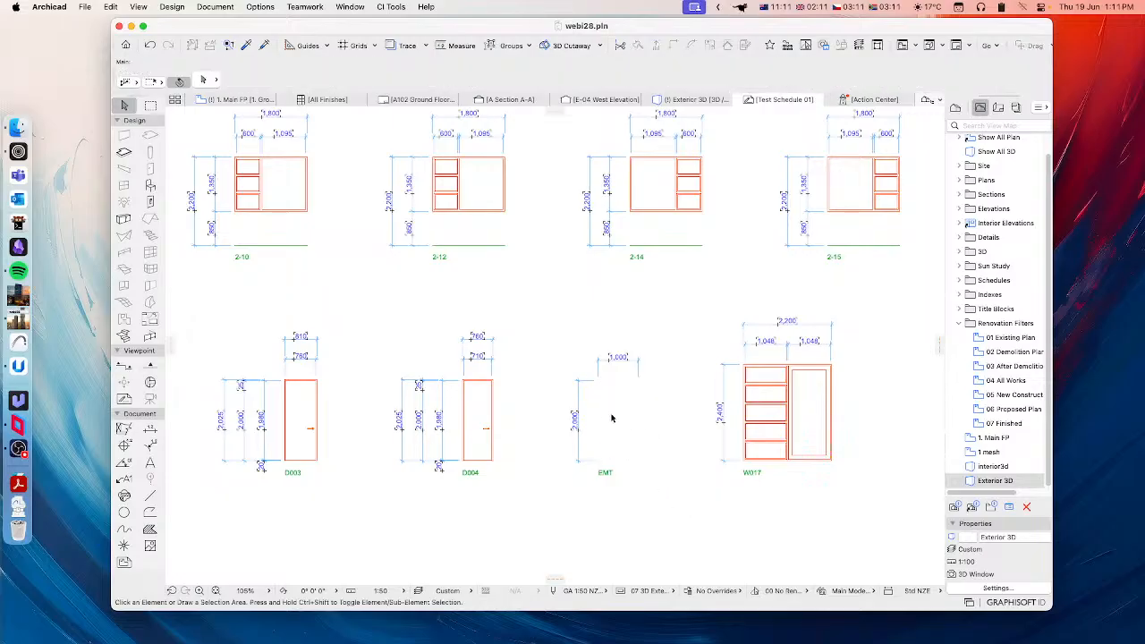
click(483, 433)
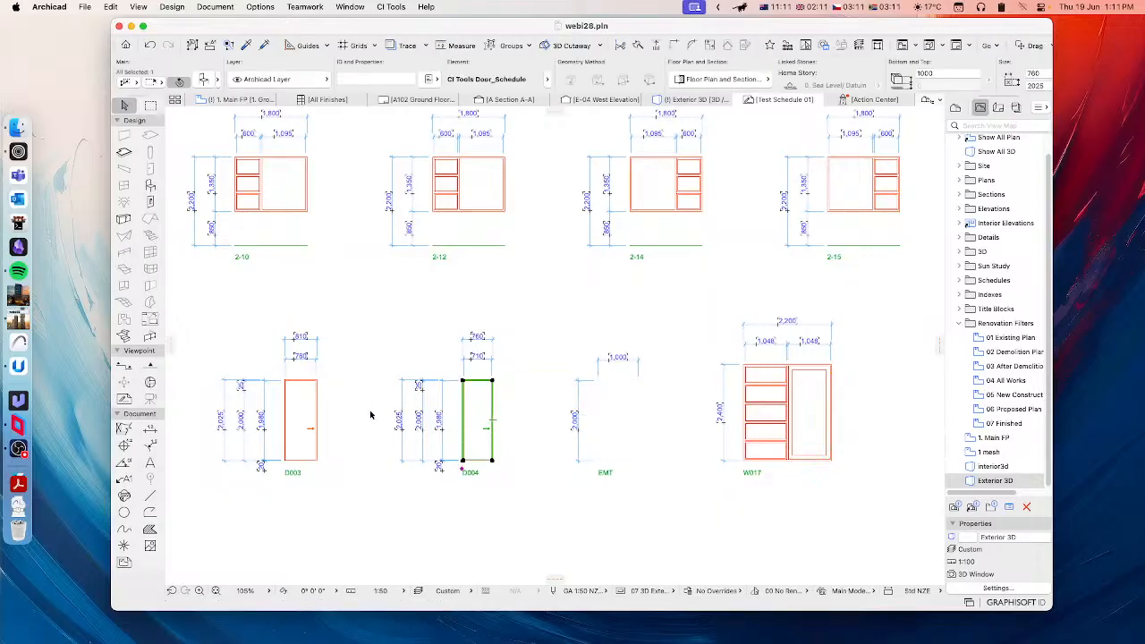
scroll(356, 455, down, 5)
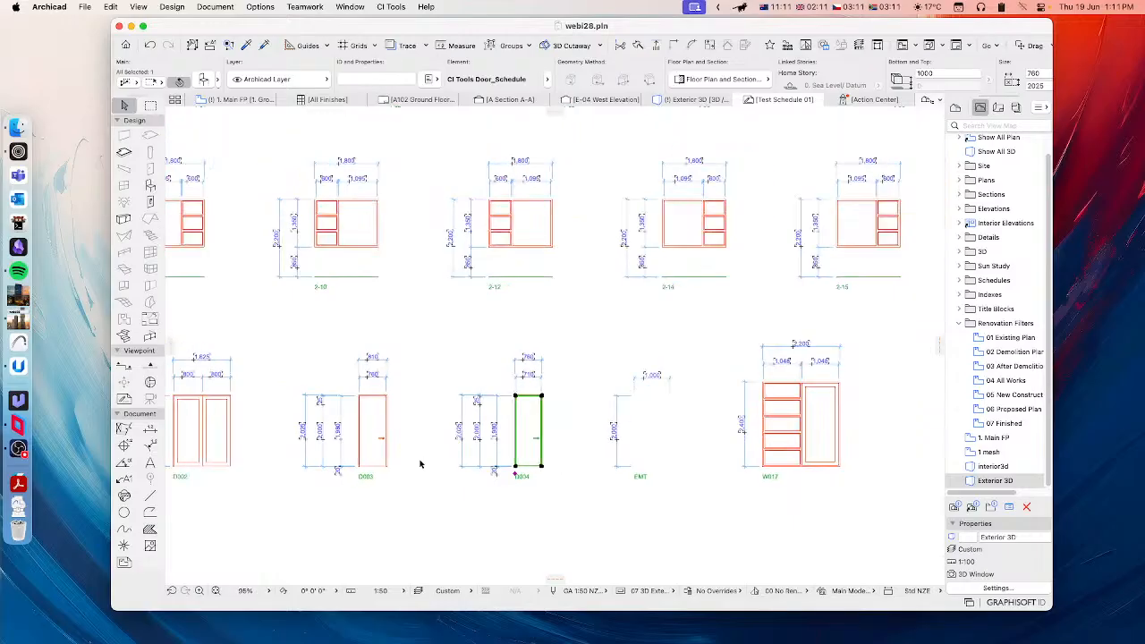
click(418, 462)
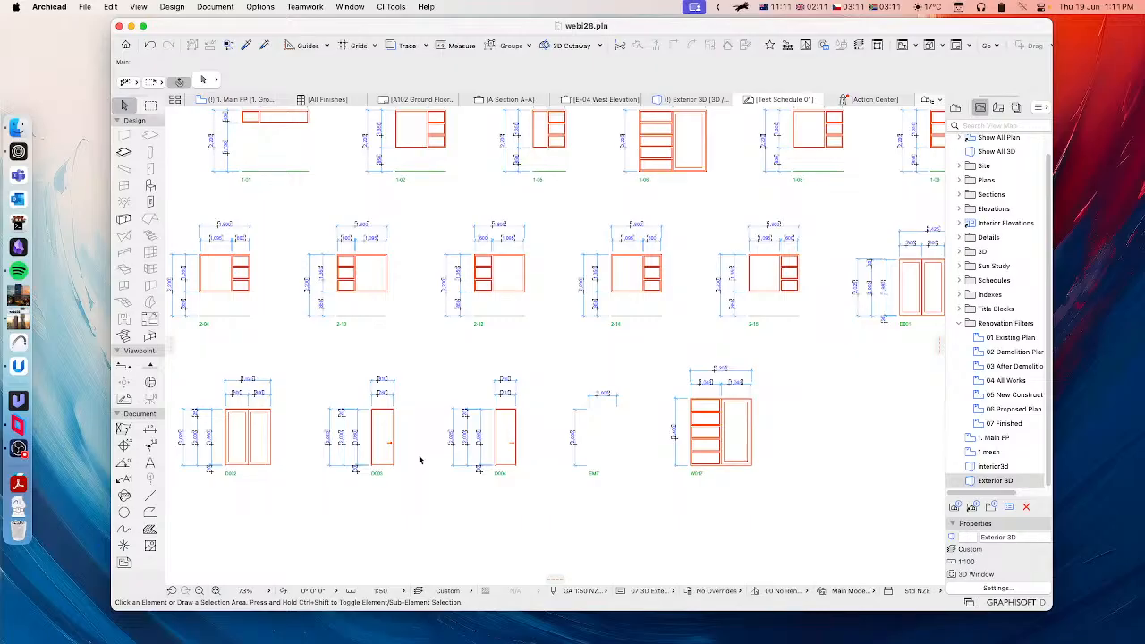
Step: Review the overall worksheet layout and reopen the Doors+Windows Schedule Manager for Test Schedule 01
scroll(498, 363, down, 5)
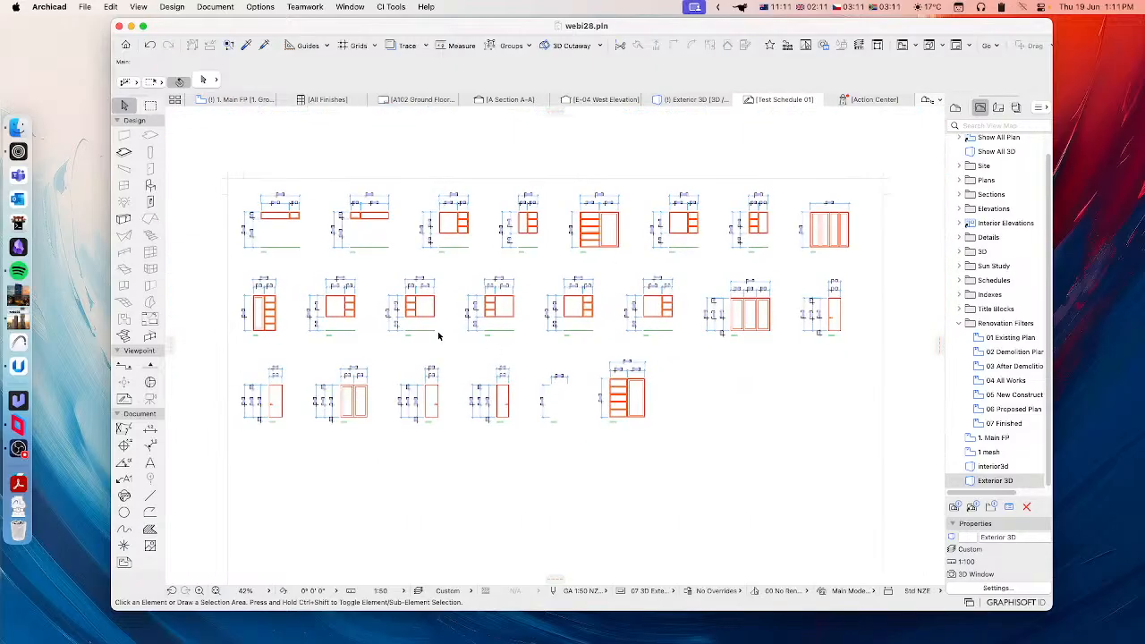
scroll(333, 306, up, 5)
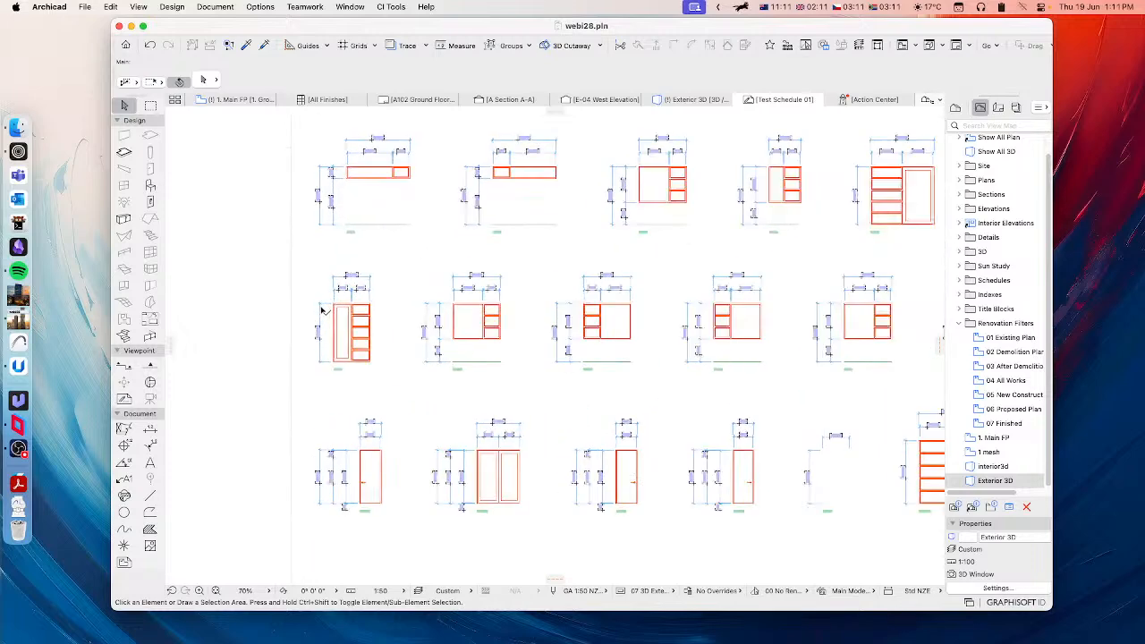
mouse_move(349, 301)
middle_down()
mouse_move(360, 305)
mouse_move(340, 313)
middle_up()
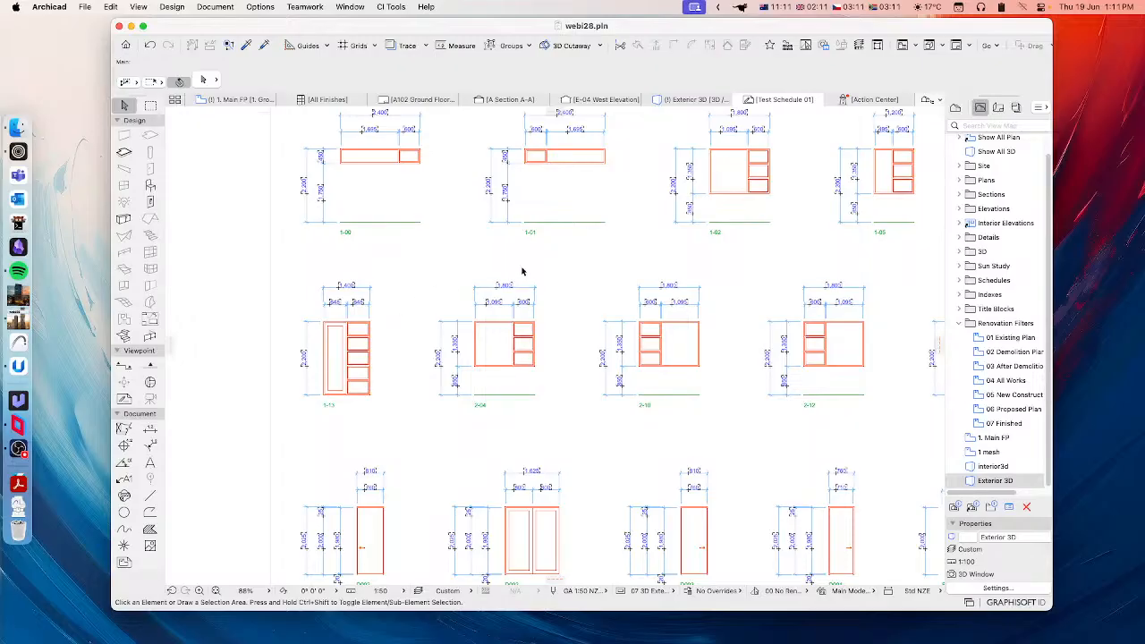
middle_drag(632, 311, 529, 314)
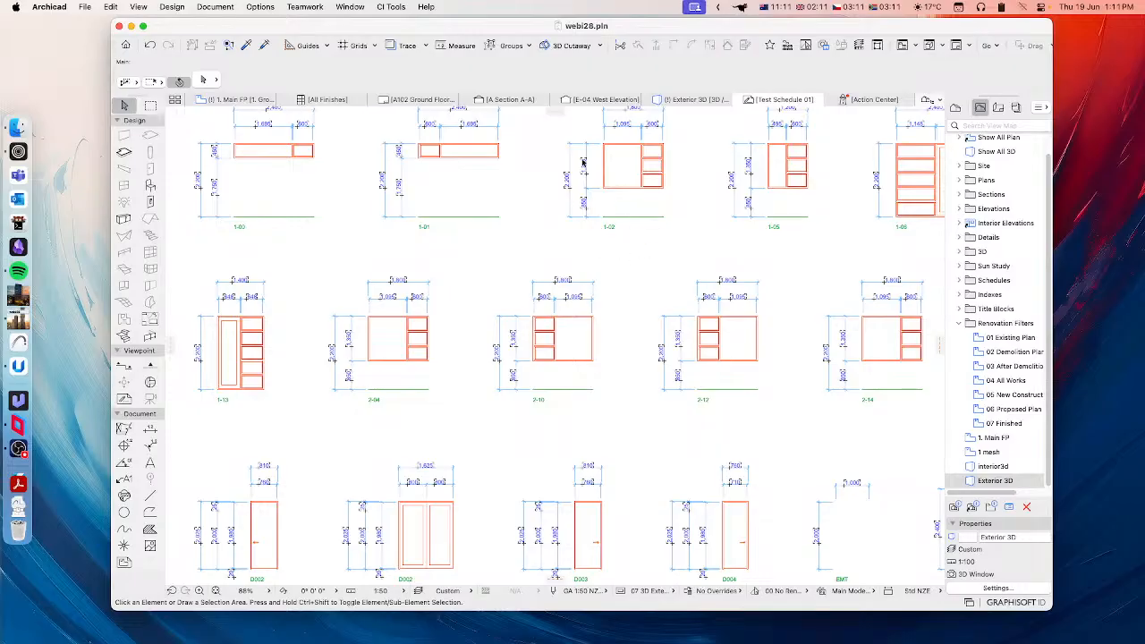
click(385, 9)
mouse_move(406, 51)
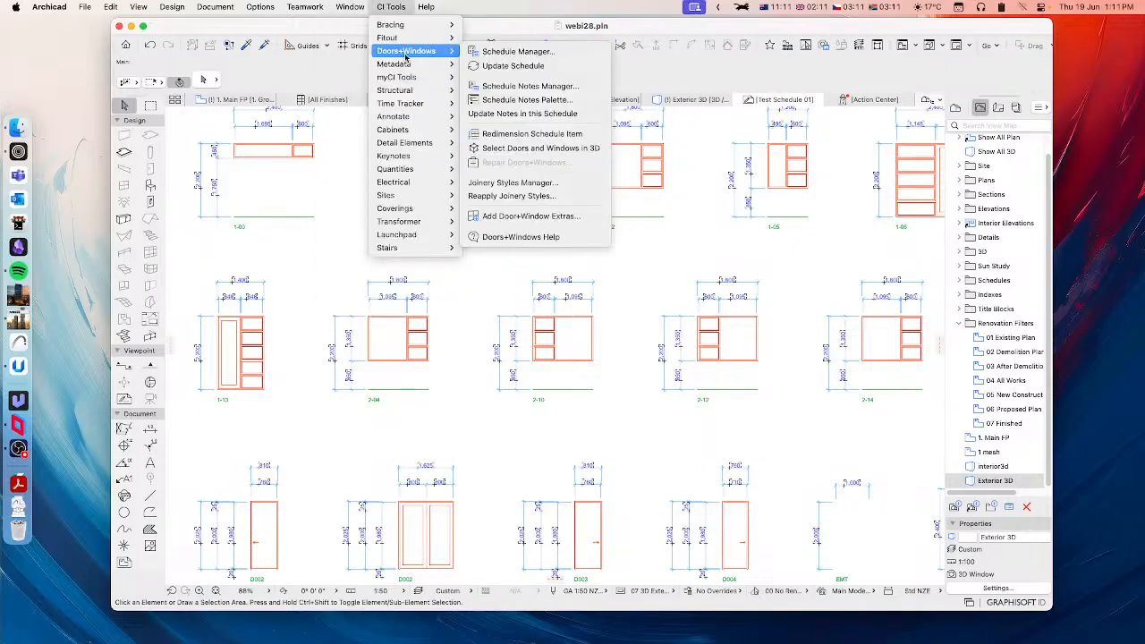
click(506, 47)
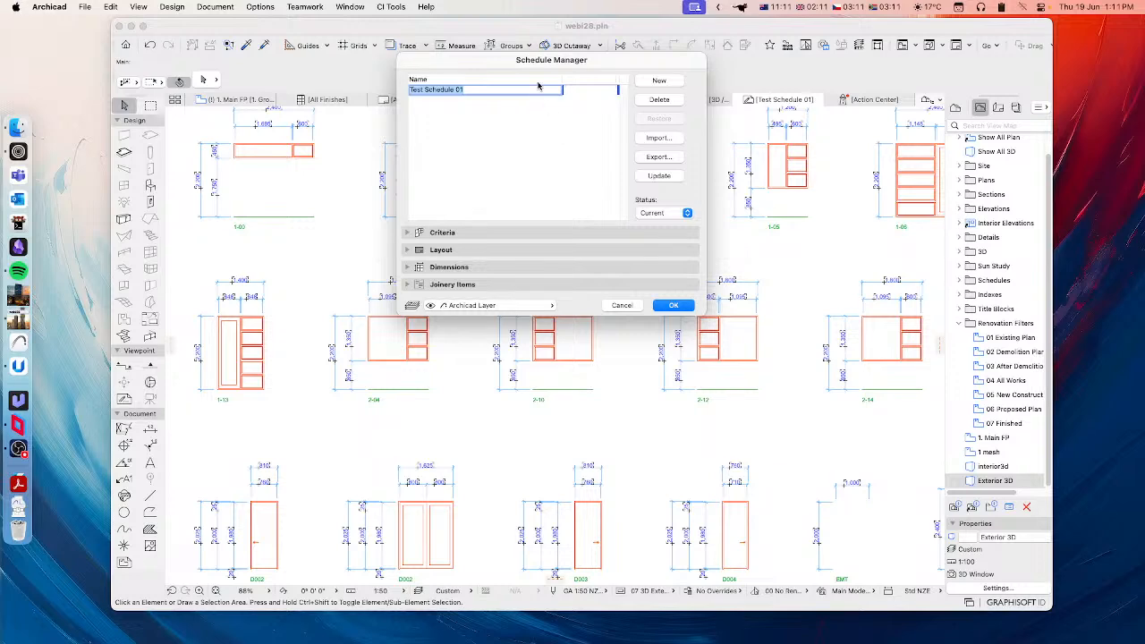
Step: Display the Criteria settings of Test Schedule 01
drag(544, 66, 497, 91)
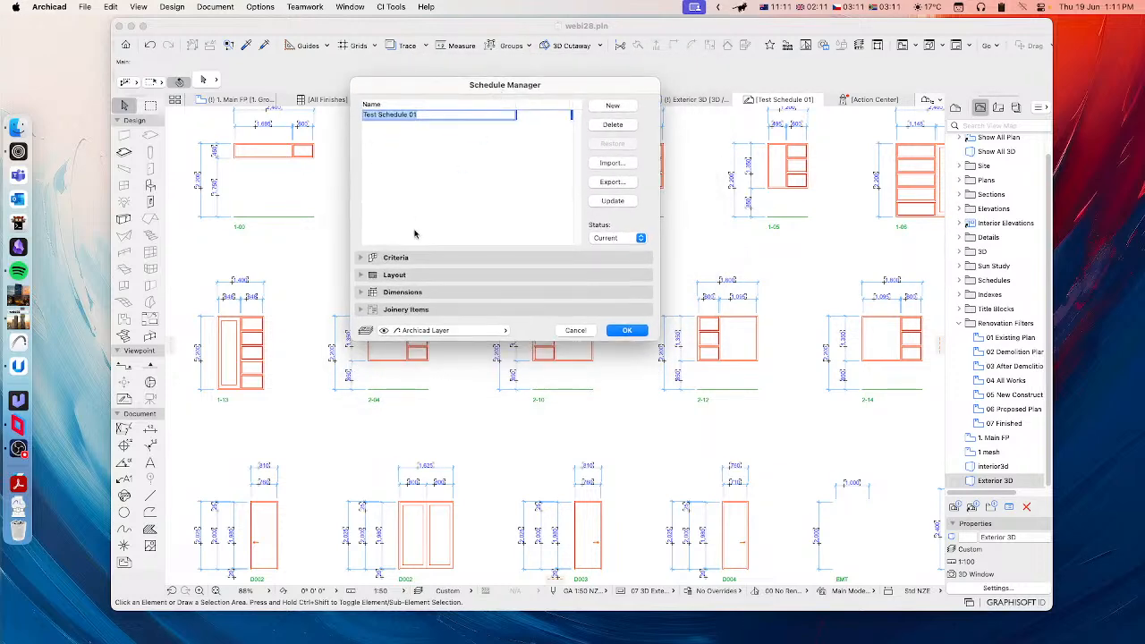
click(357, 259)
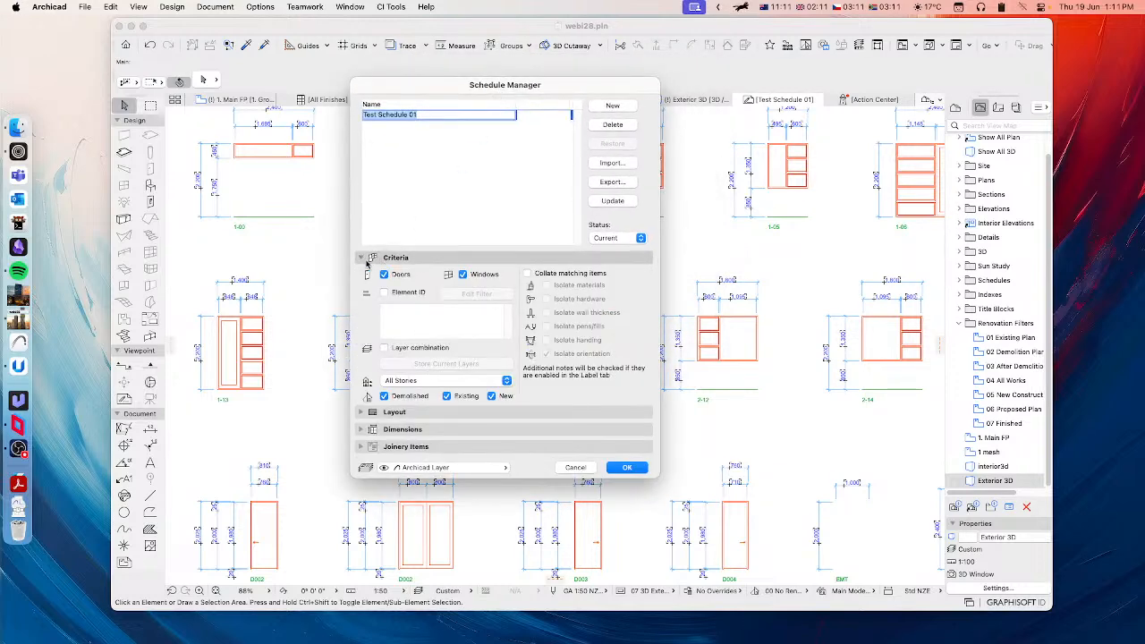
drag(460, 86, 417, 72)
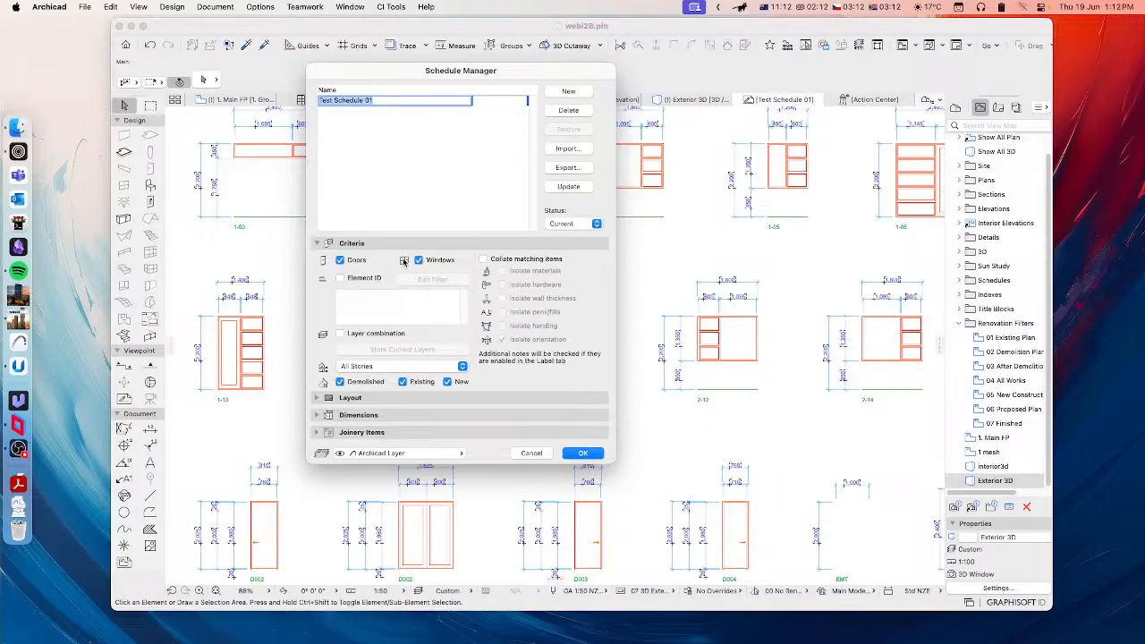
Step: Enable the Element ID criterion and add filter conditions for IDs that start with D or W
click(340, 278)
click(430, 280)
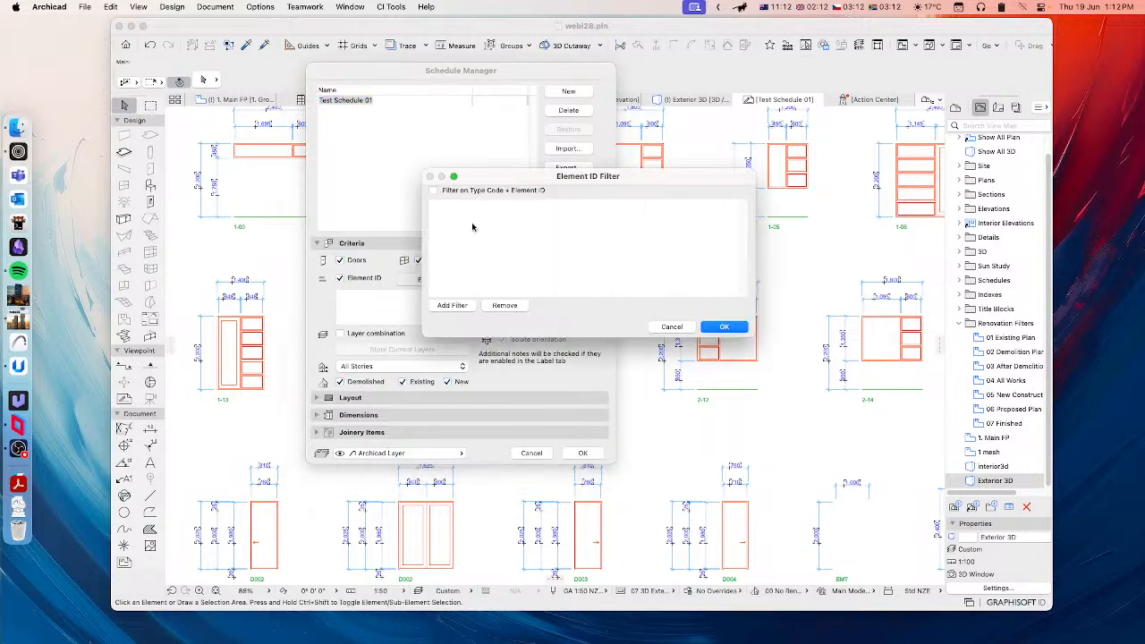
click(454, 305)
click(526, 204)
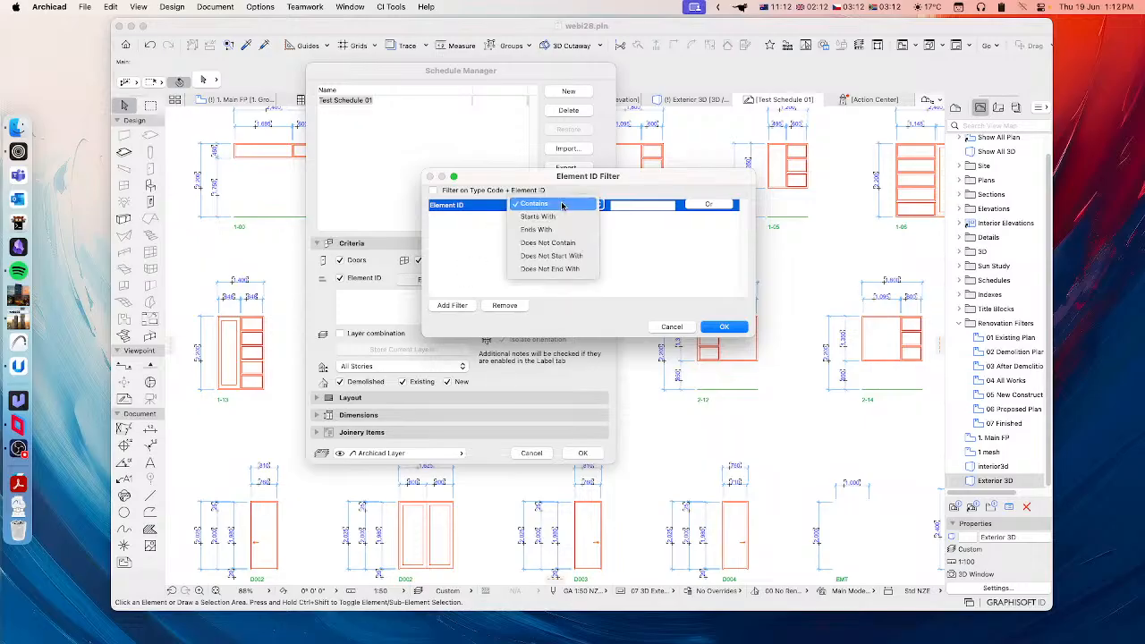
click(540, 218)
click(631, 205)
text(D)
click(712, 206)
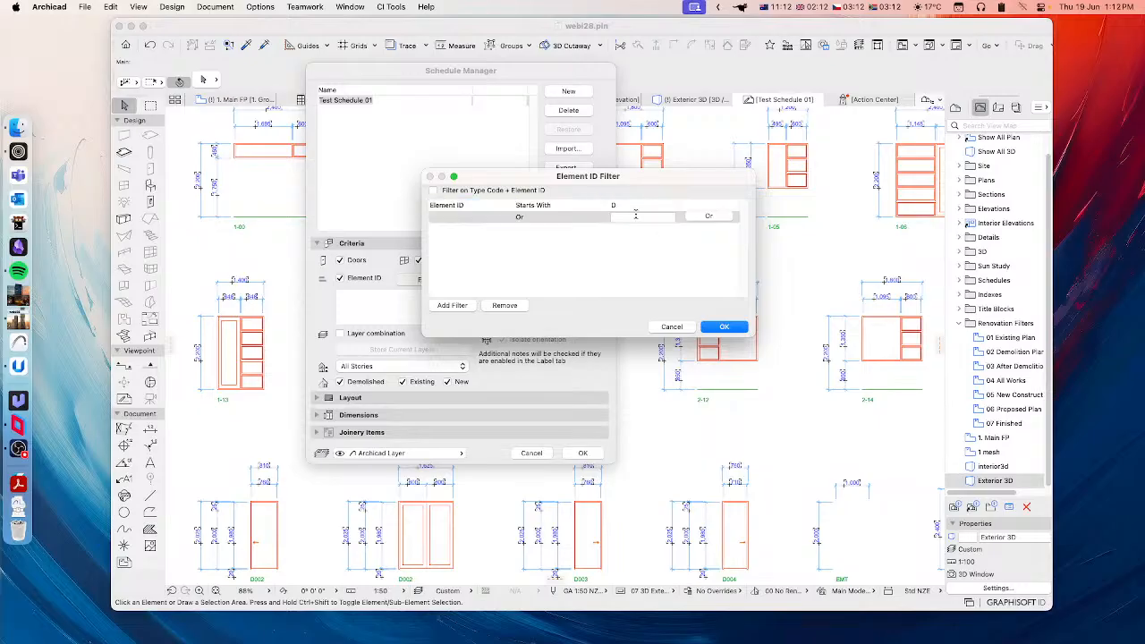
click(629, 216)
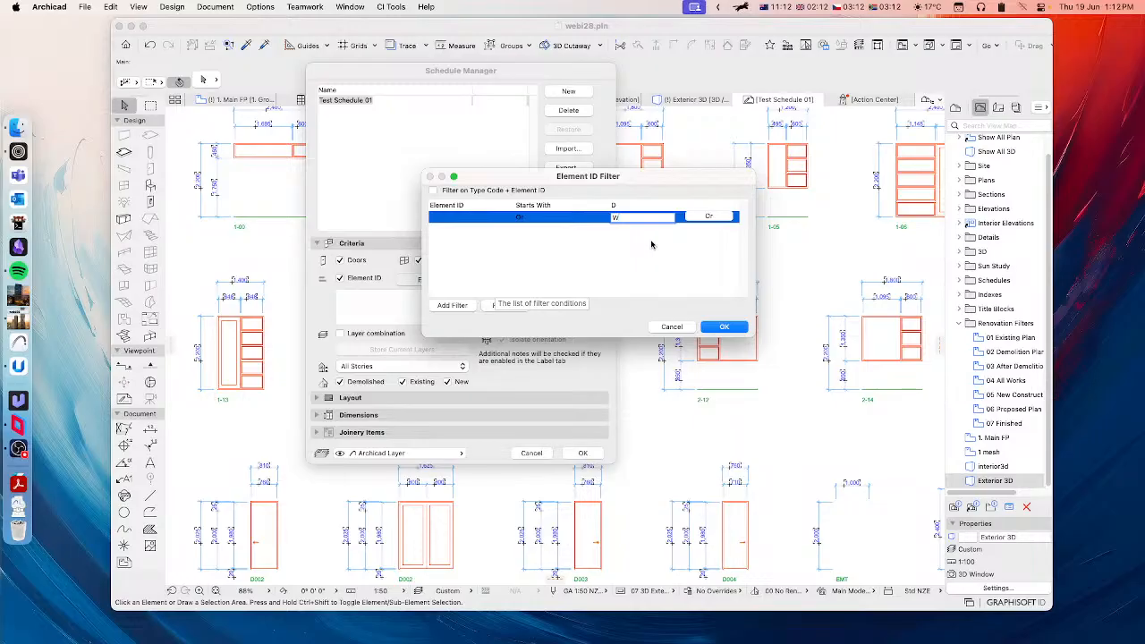
click(604, 251)
Step: Try changing the first filter condition to Does Not Start With Ex, discard the filter and turn the Element ID criterion off
click(615, 206)
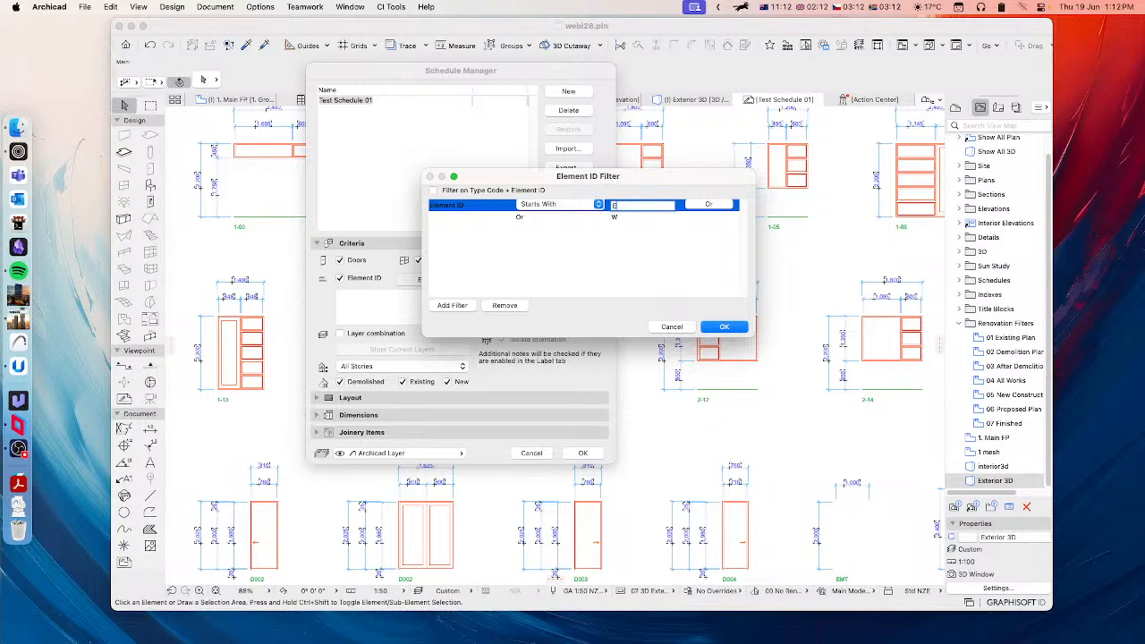
click(621, 216)
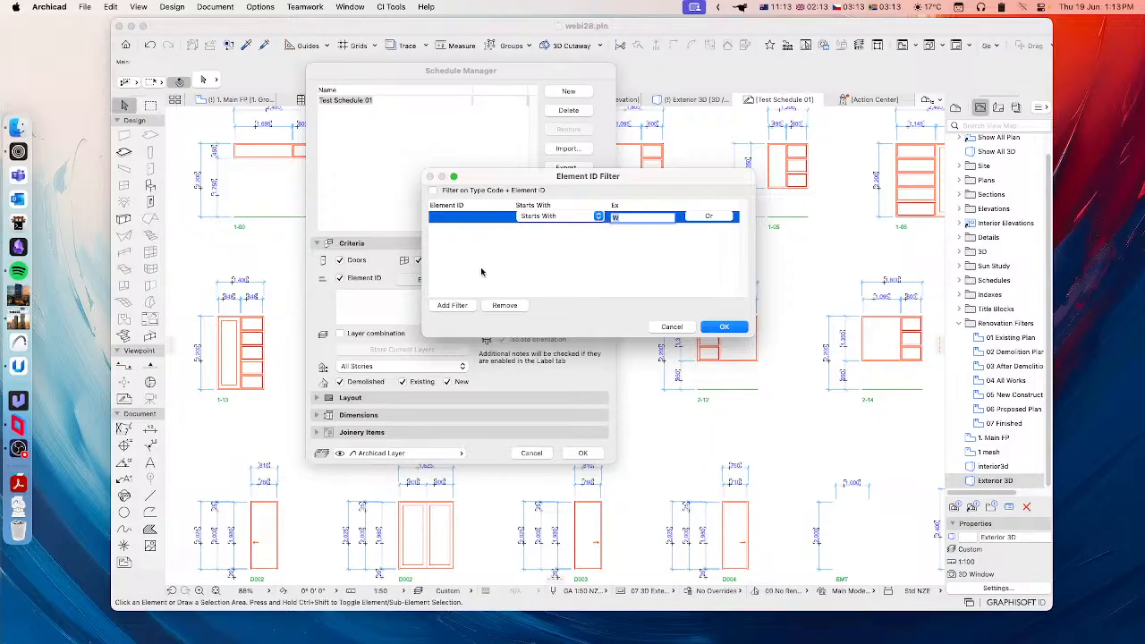
click(534, 219)
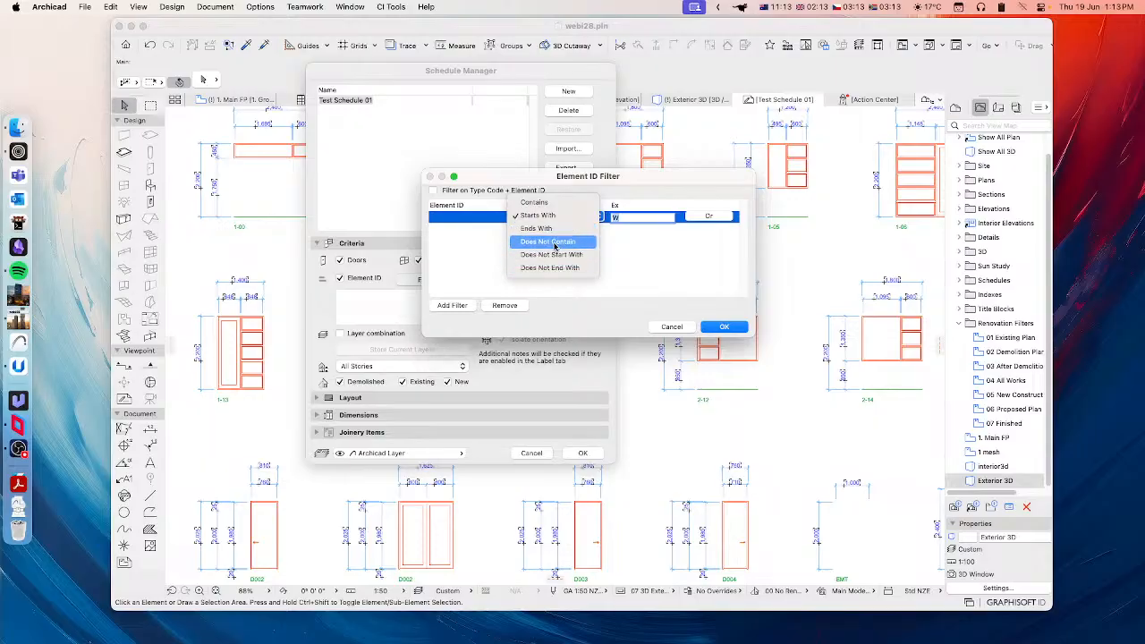
click(624, 272)
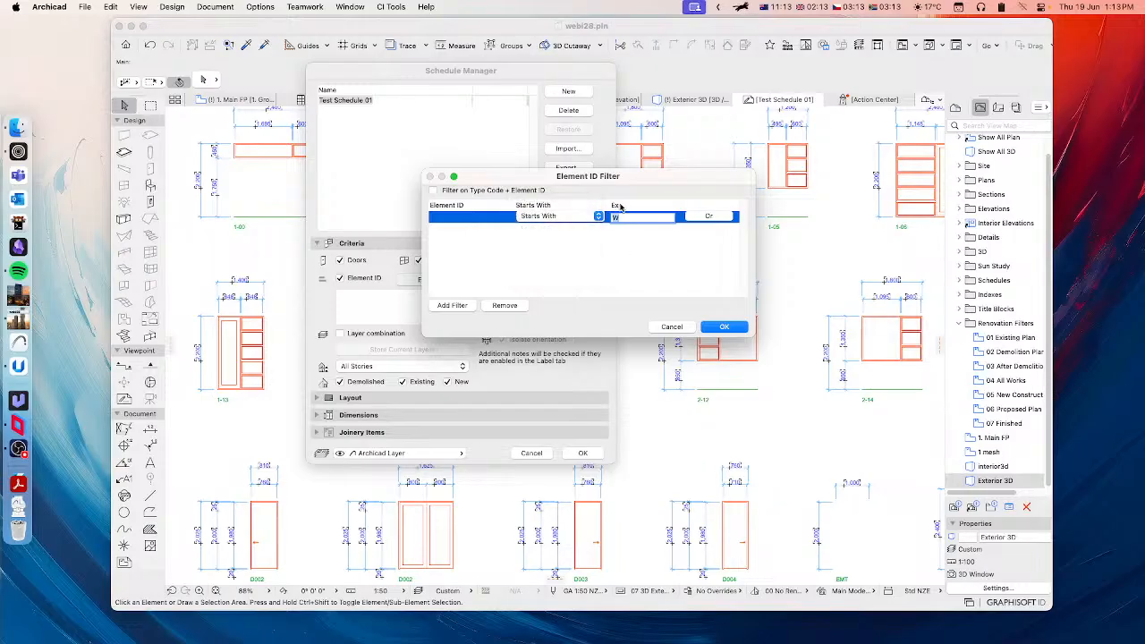
click(620, 207)
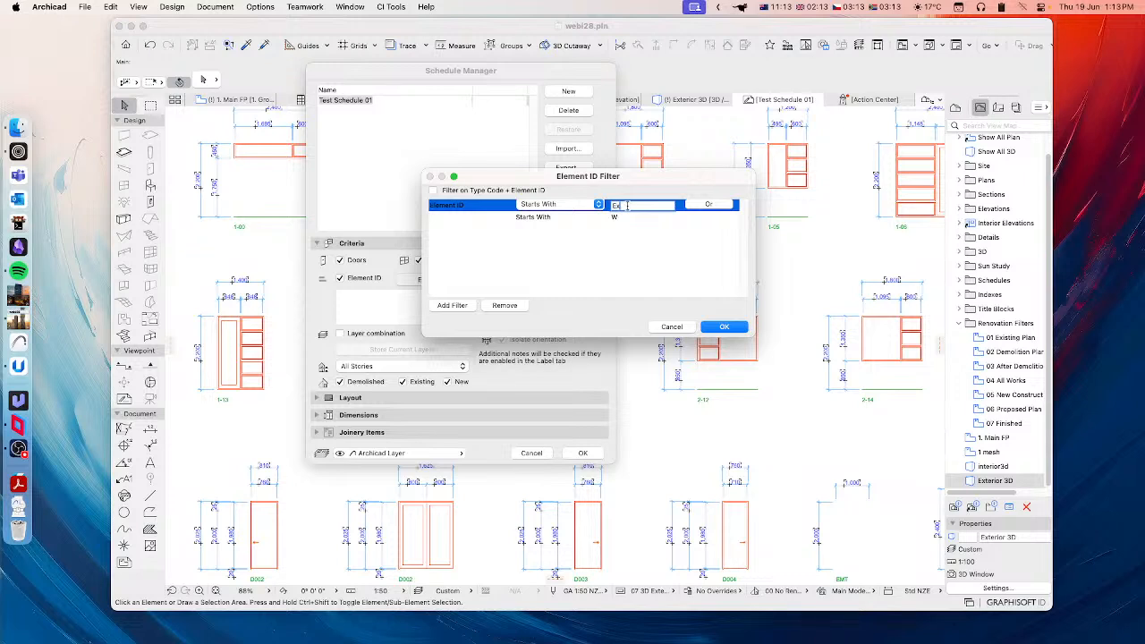
click(588, 207)
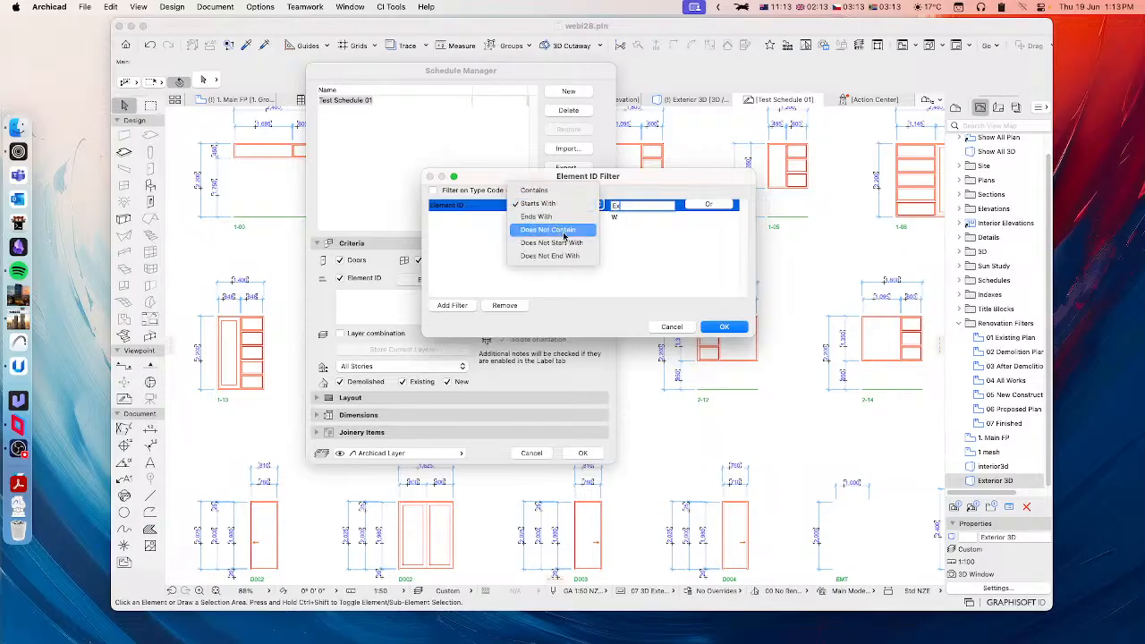
click(561, 243)
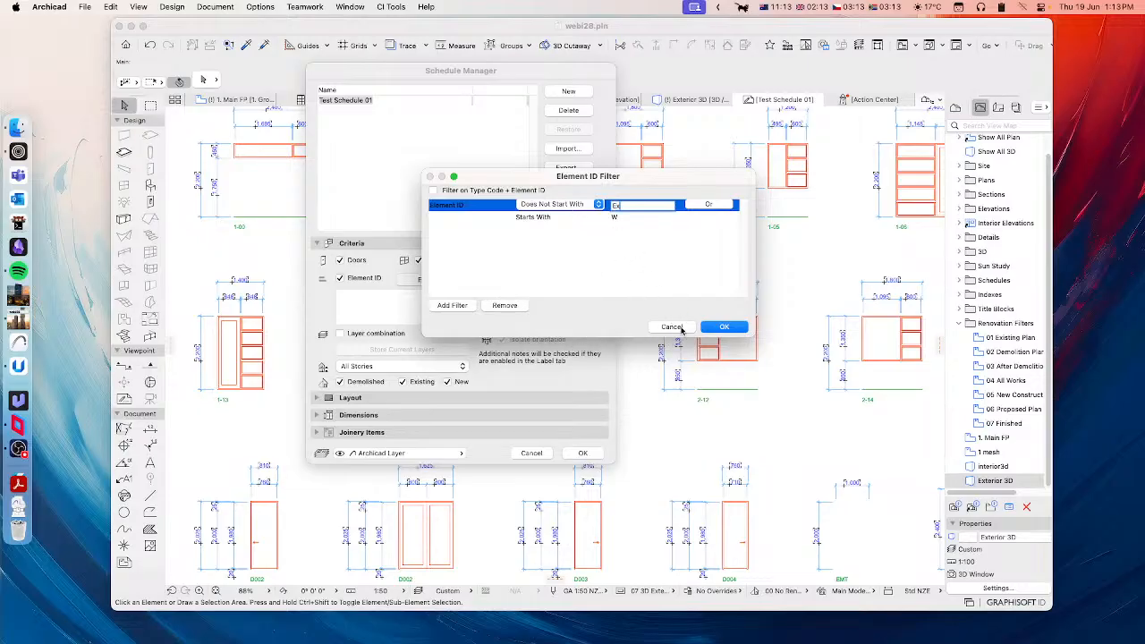
click(672, 326)
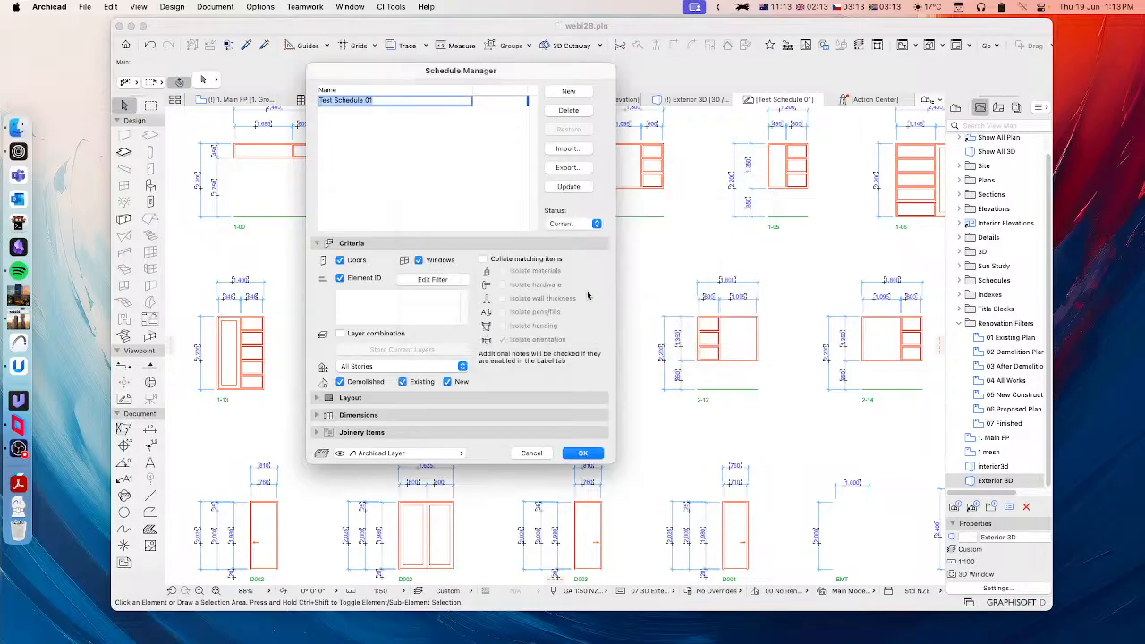
click(340, 278)
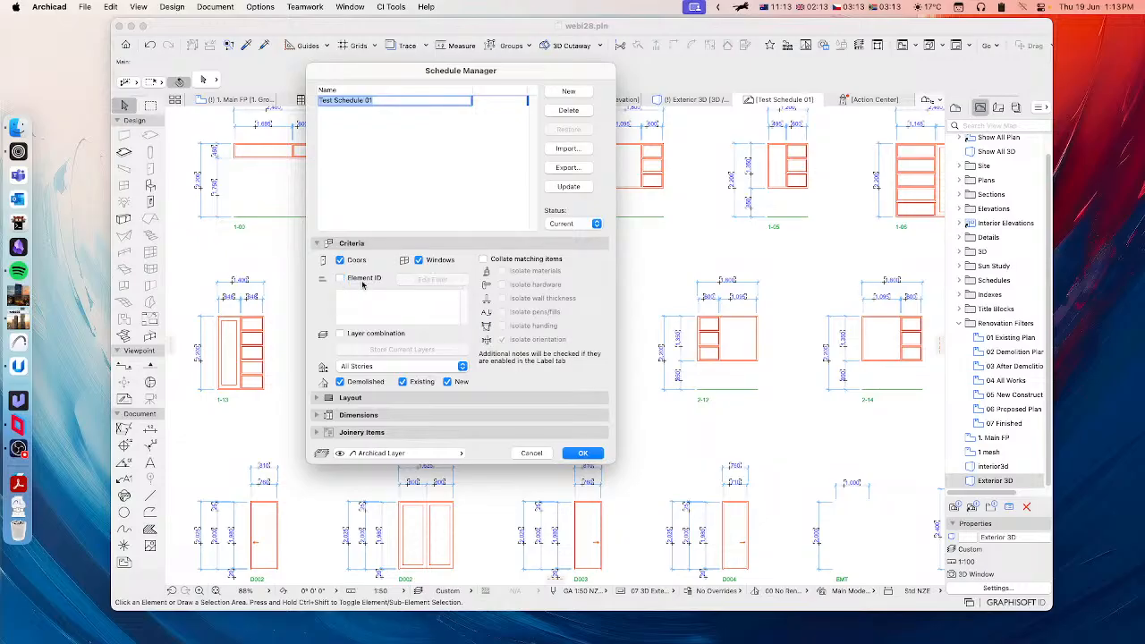
Step: Try the layer combination criterion with the current layers stored, turn it off again, and review the available story options
click(341, 334)
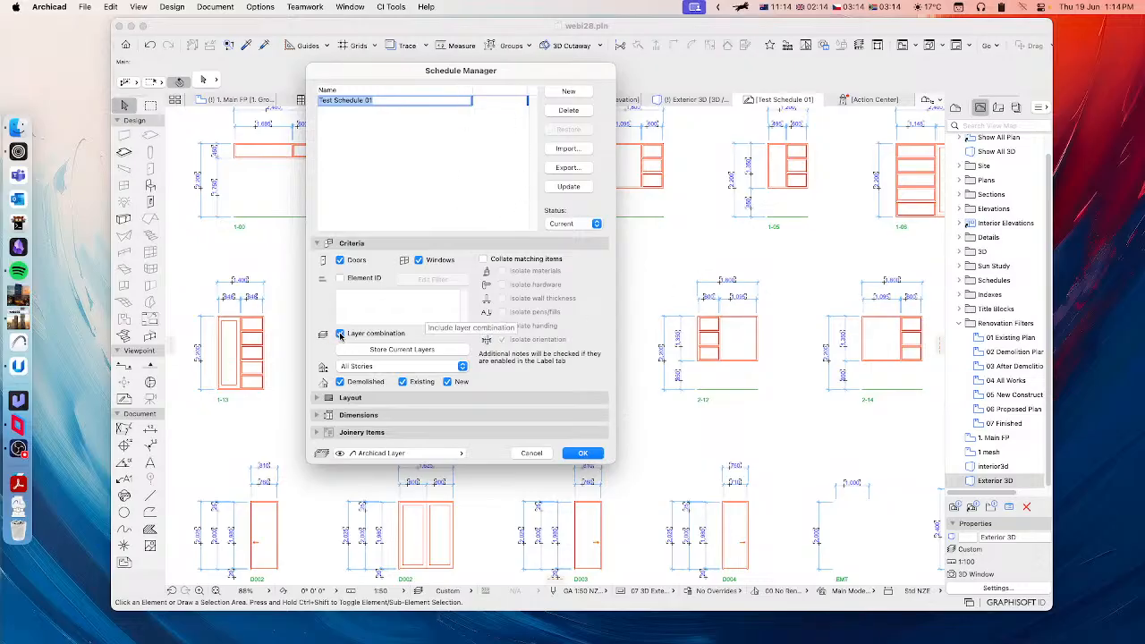
click(408, 354)
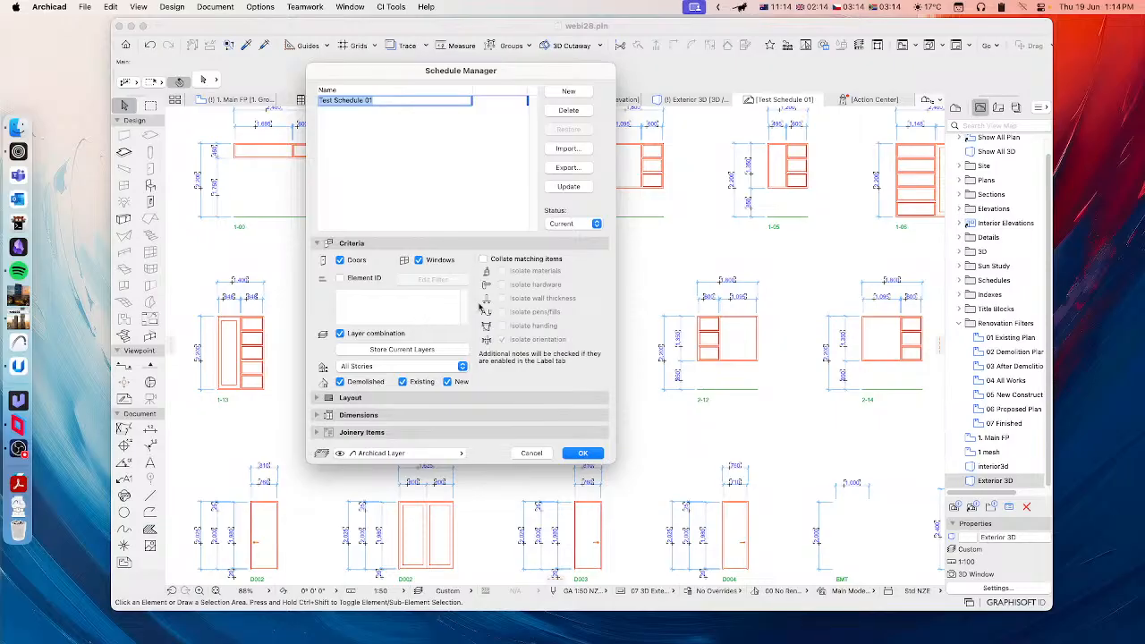
click(340, 333)
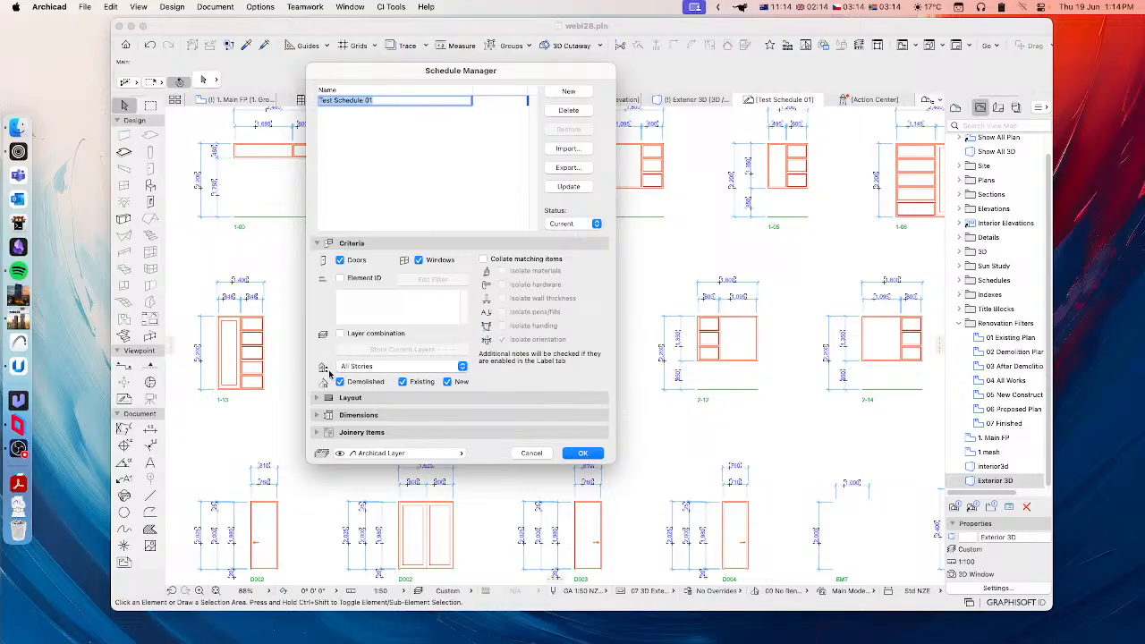
click(378, 367)
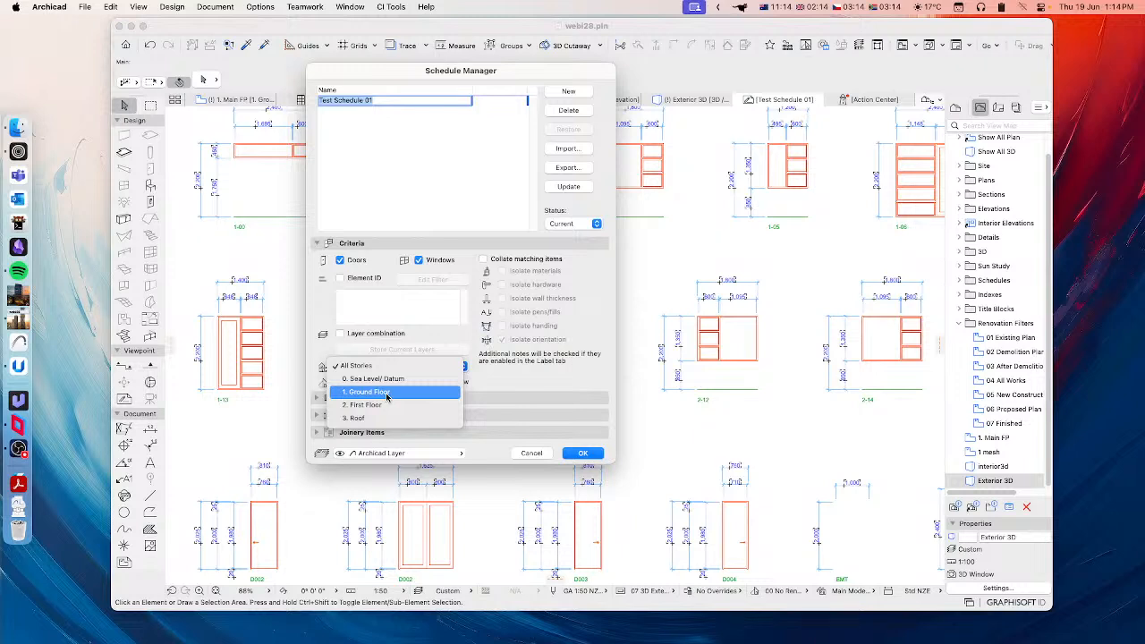
click(493, 385)
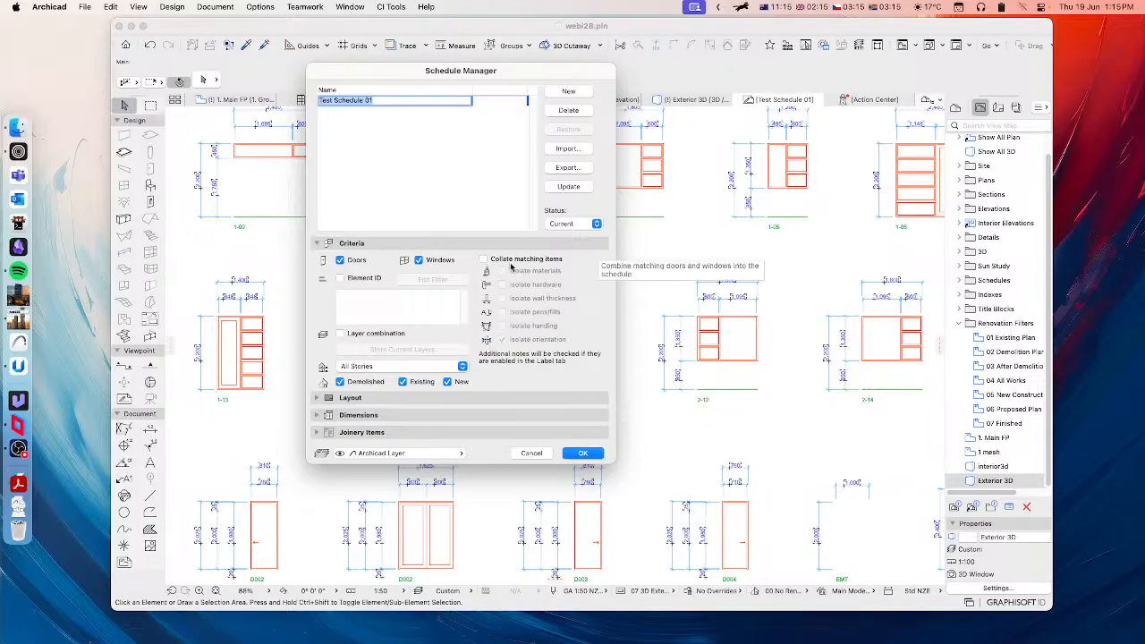
Step: Turn on collating of matching items with only orientation isolated, confirm the schedule settings and update the worksheets
drag(516, 70, 384, 90)
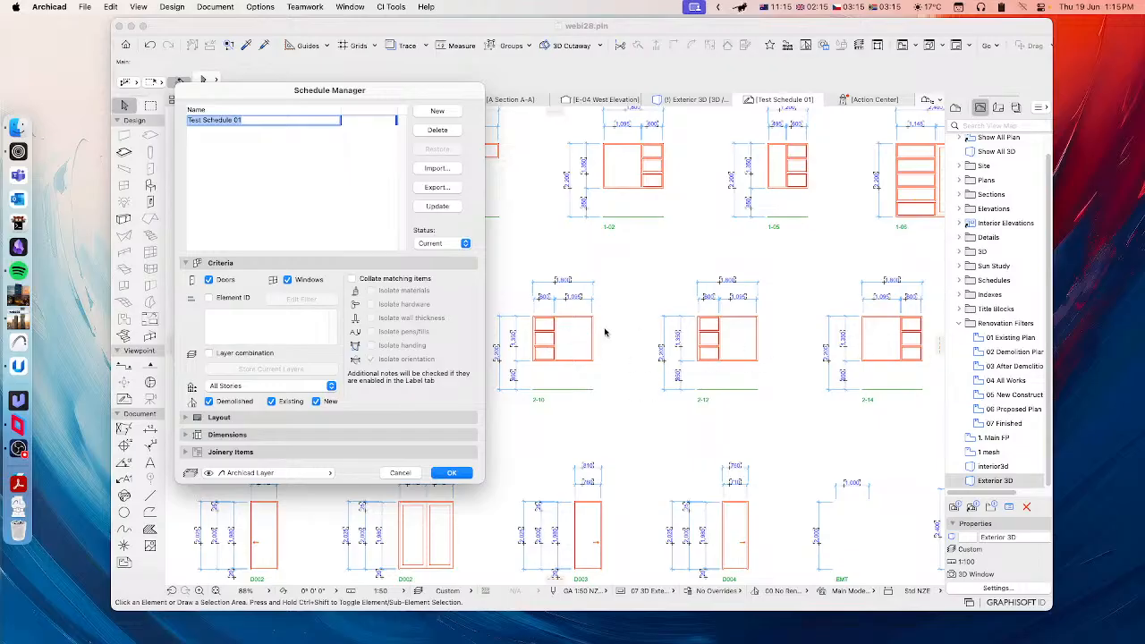
click(355, 280)
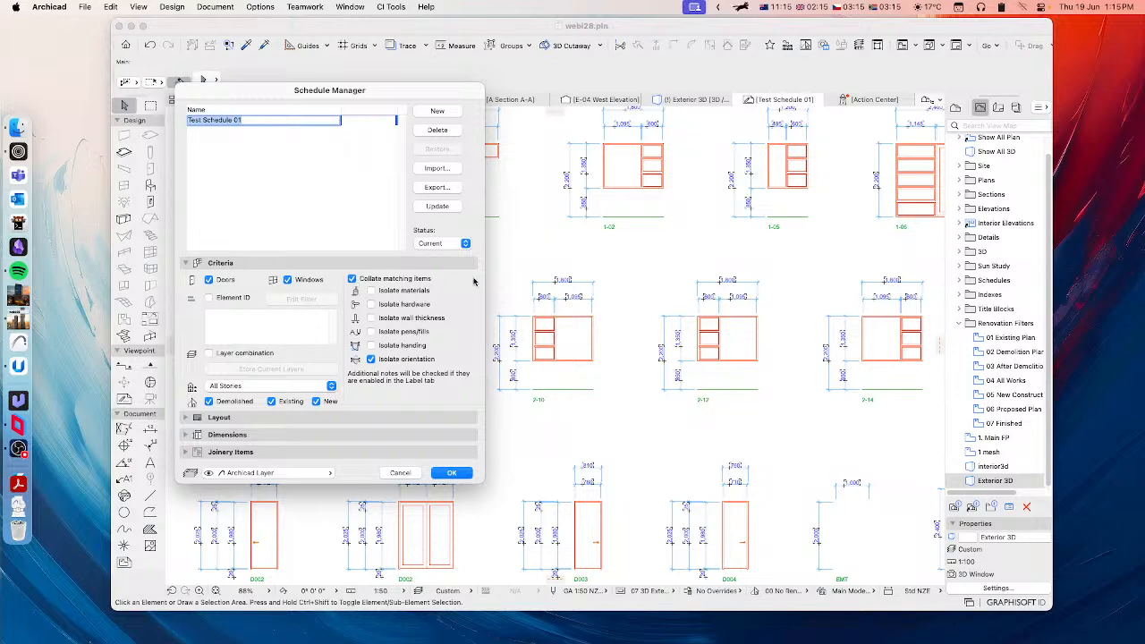
drag(387, 91, 419, 92)
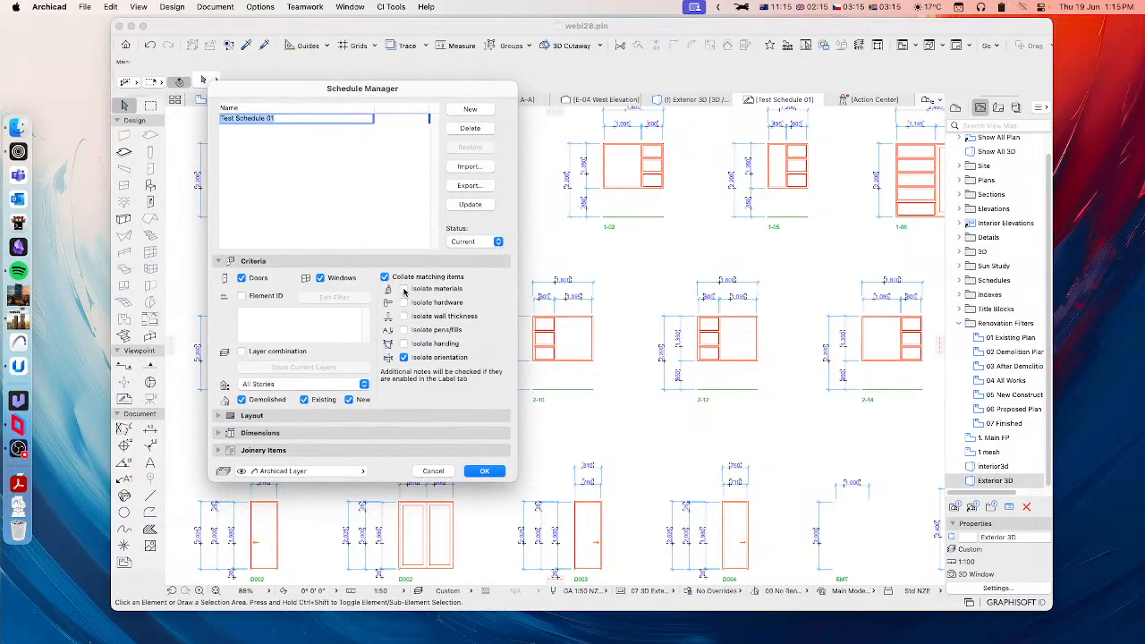
click(403, 357)
click(404, 358)
click(485, 472)
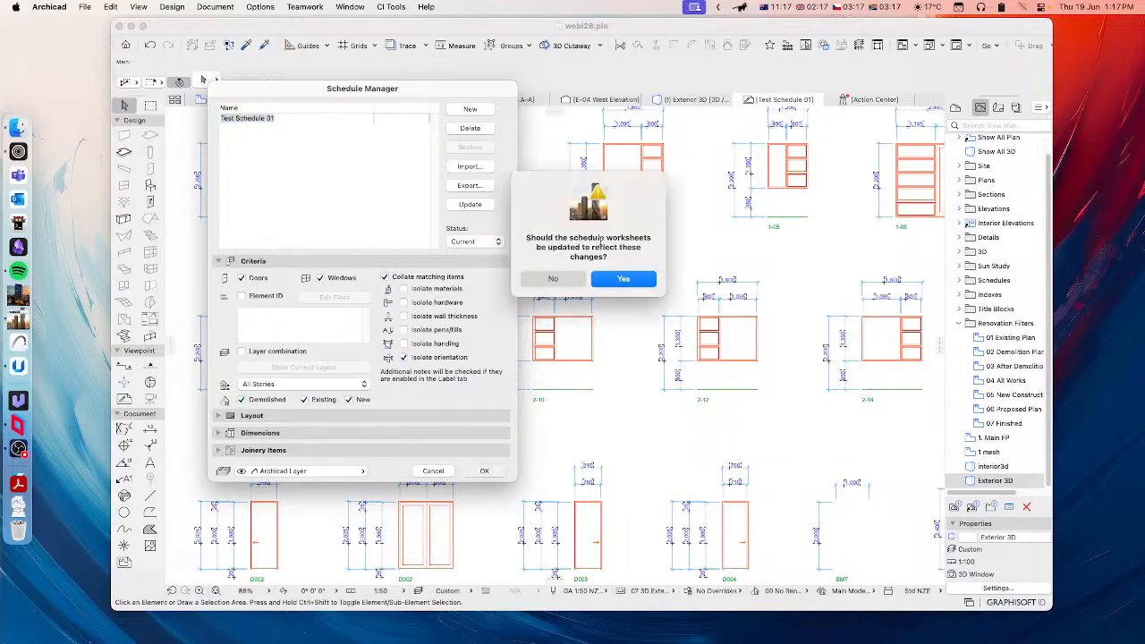
click(616, 280)
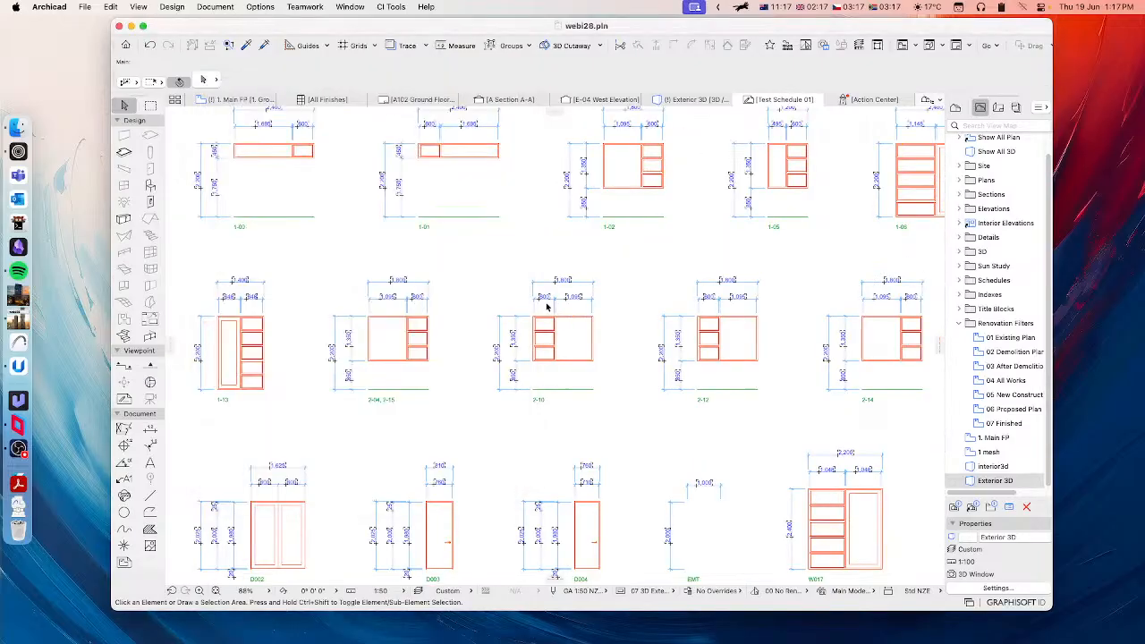
Step: Examine the regenerated worksheet elevations, comparing the collated window 2-04, 2-15 with the neighbouring windows
middle_drag(453, 354, 489, 368)
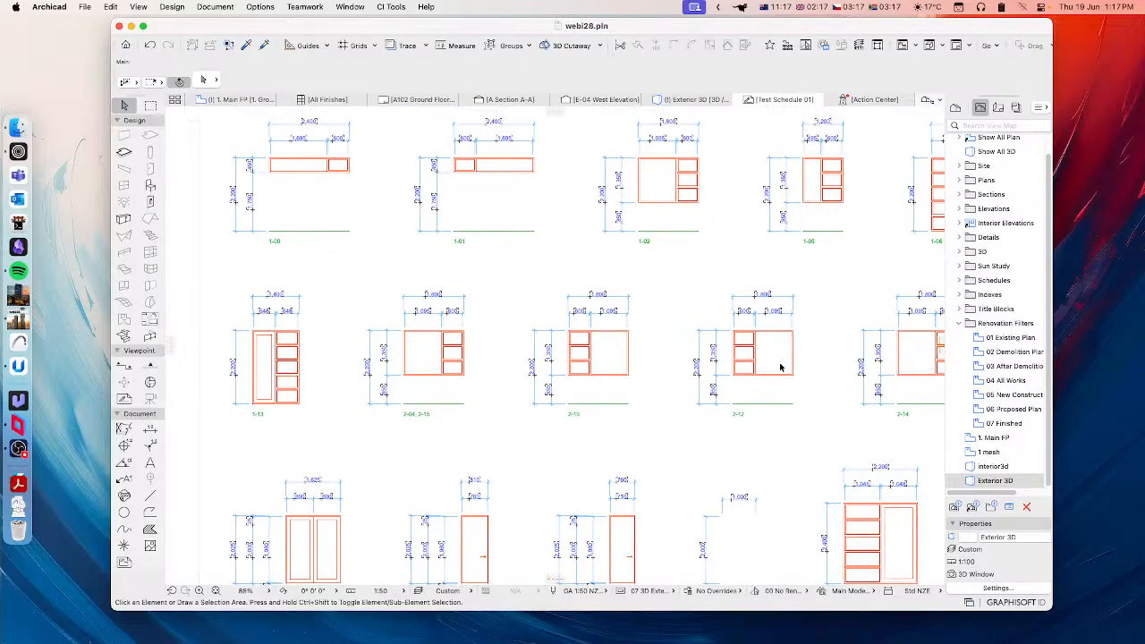
middle_drag(668, 371, 732, 374)
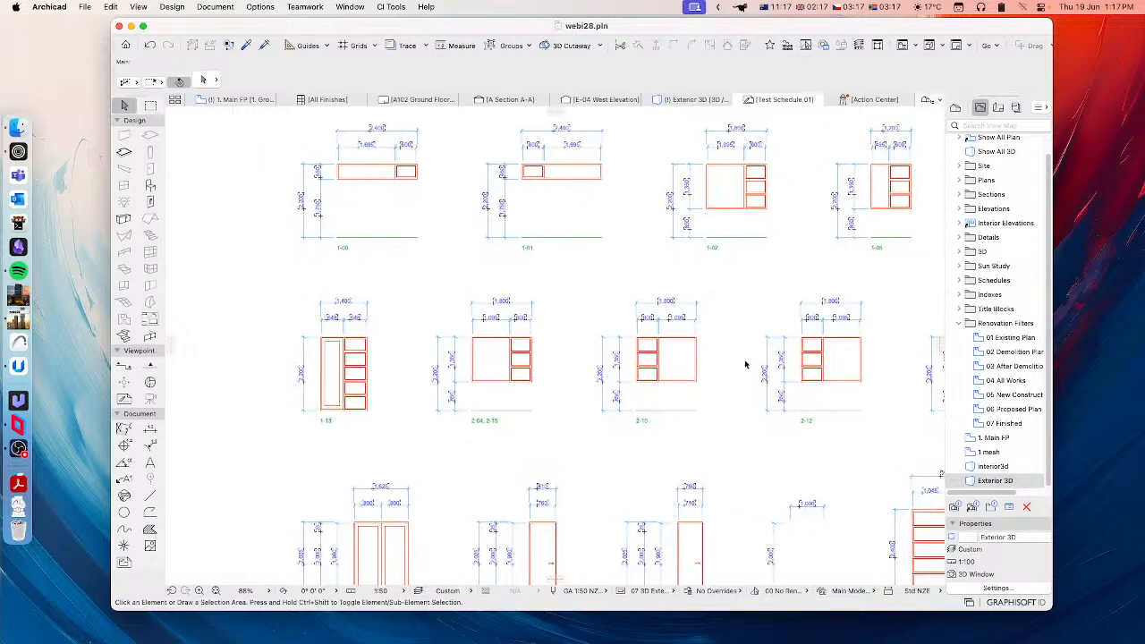
scroll(650, 394, up, 4)
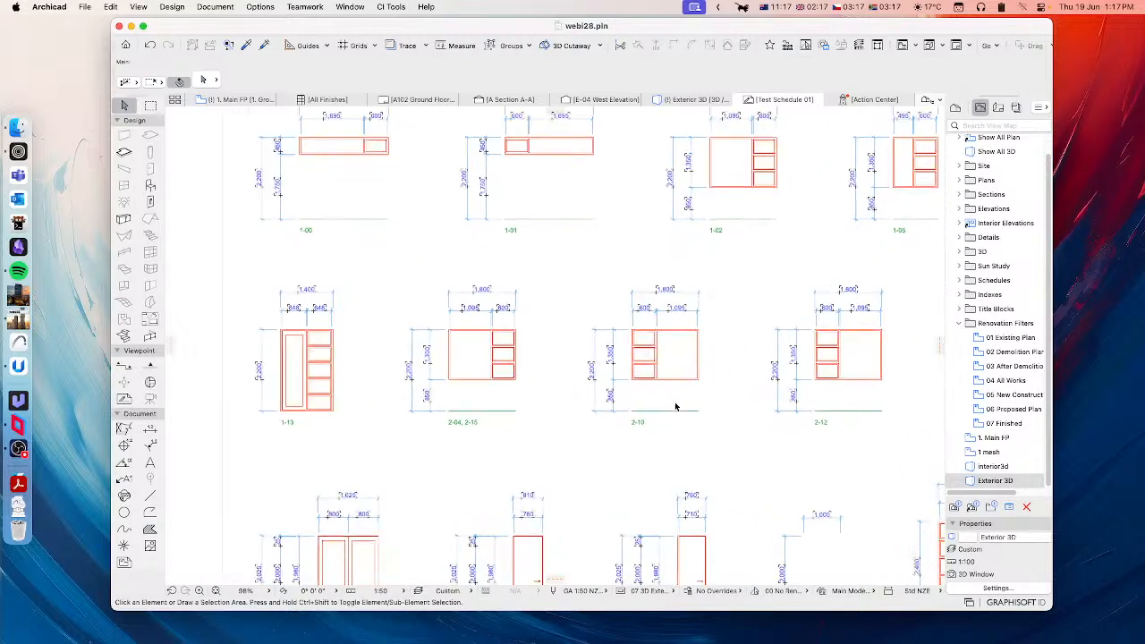
middle_drag(651, 401, 694, 399)
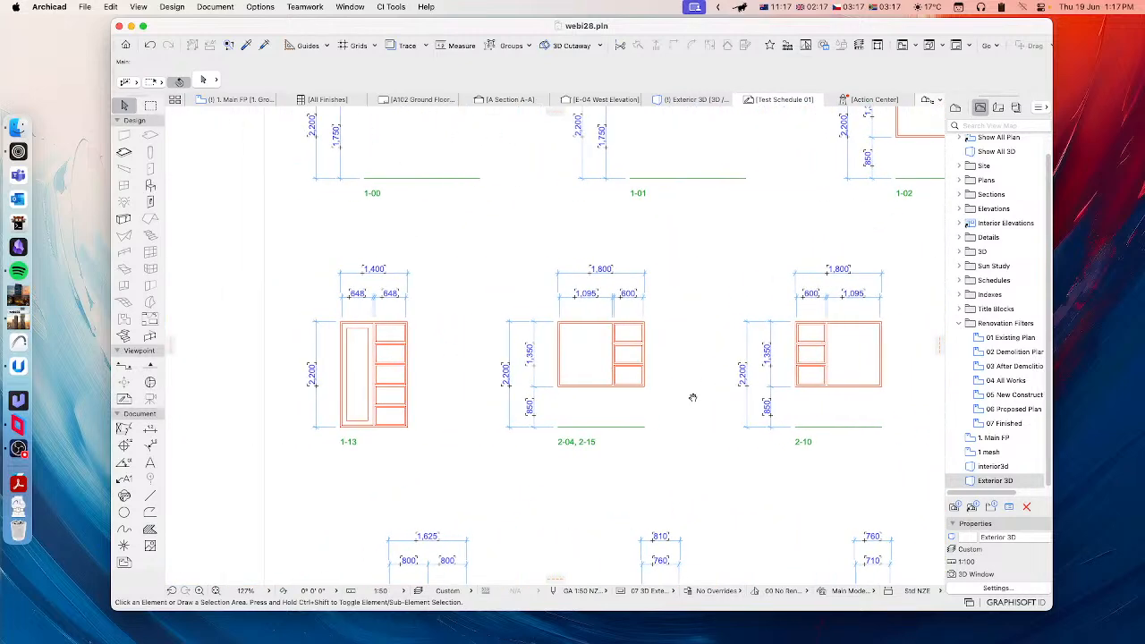
middle_drag(613, 385, 600, 388)
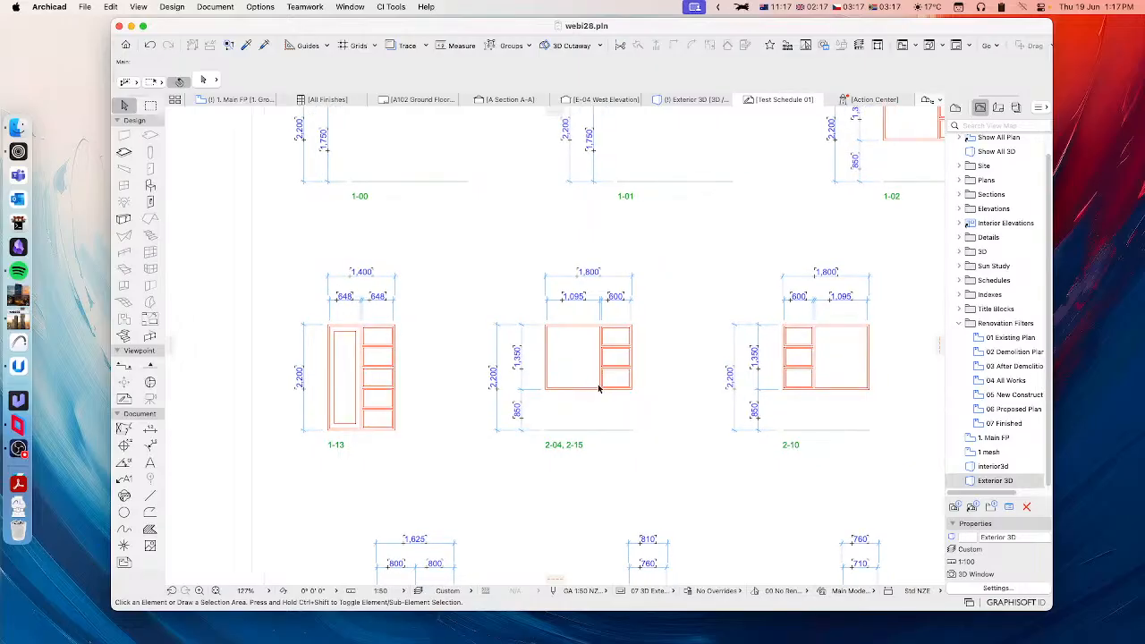
scroll(501, 368, down, 6)
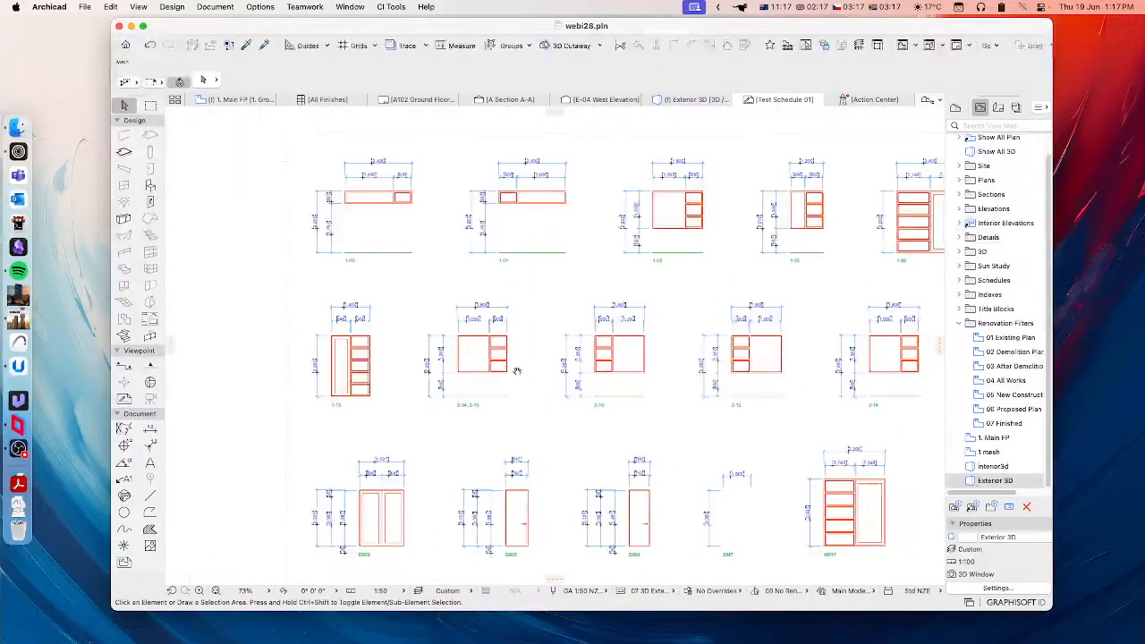
scroll(518, 371, up, 2)
scroll(443, 376, up, 3)
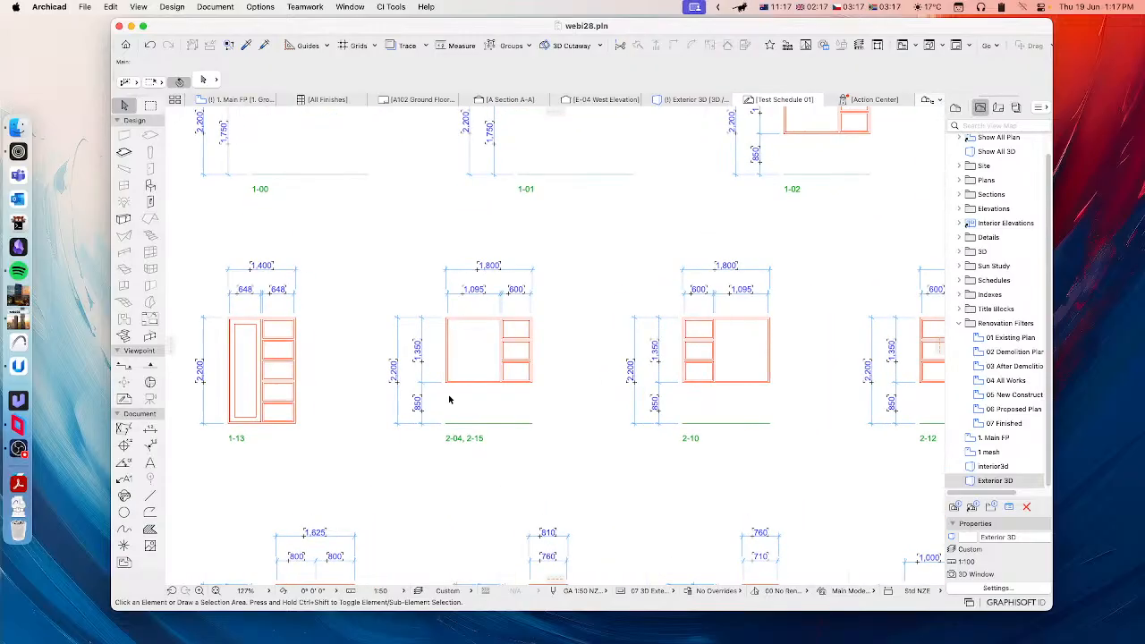
middle_drag(444, 370, 486, 380)
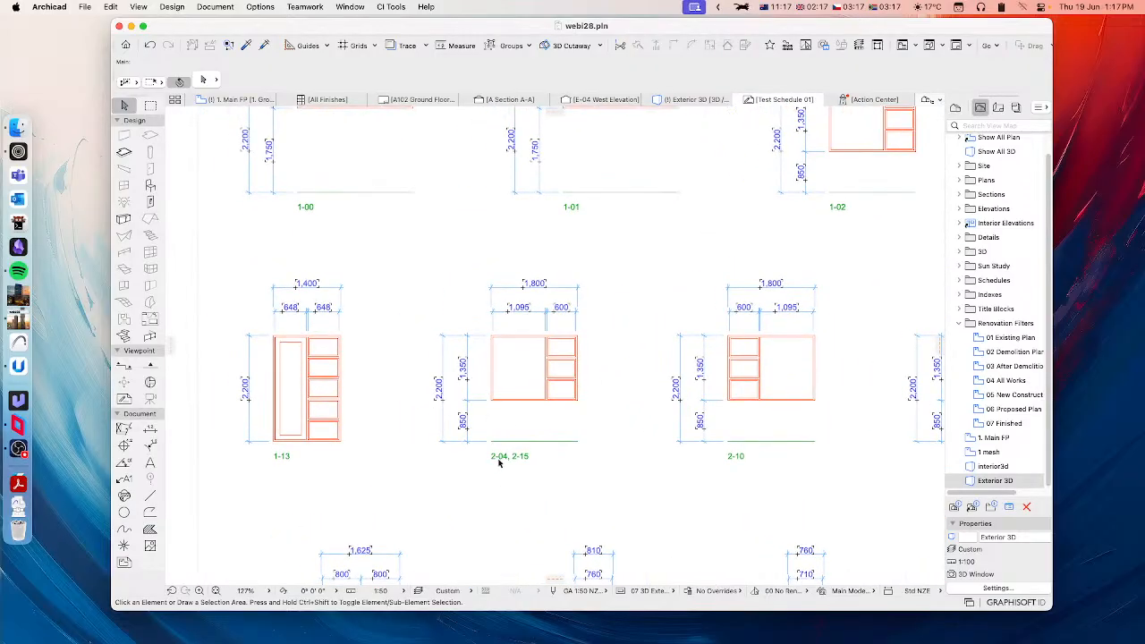
scroll(548, 465, down, 5)
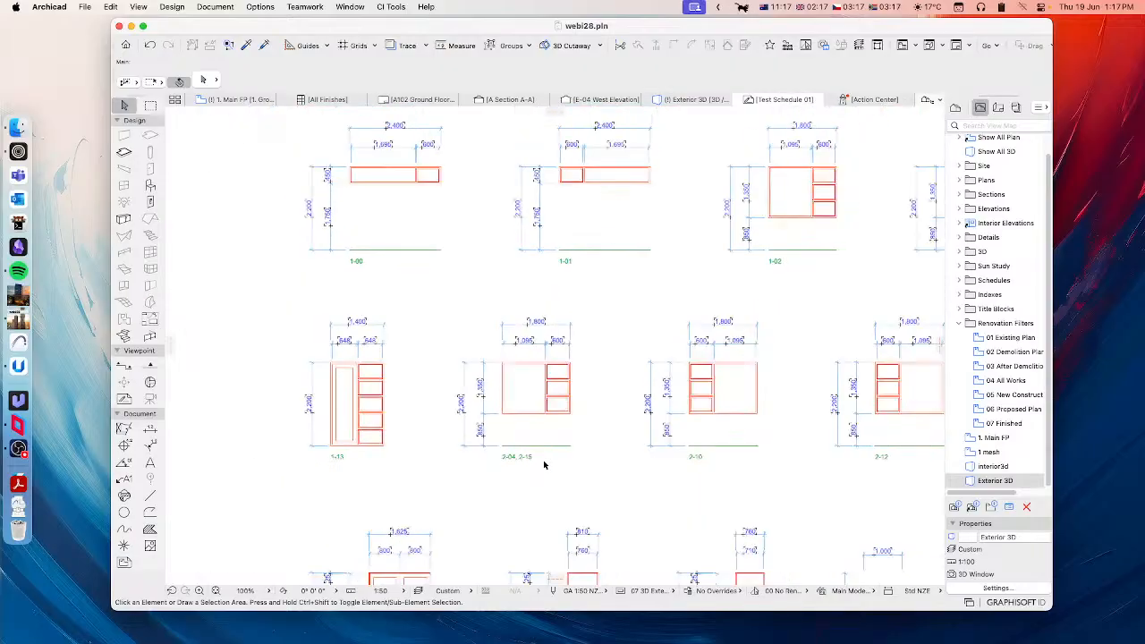
Step: Examine all rows of door and window elevations on the schedule worksheet, then the 2-04, 2-15 window beside 1-13 up close
scroll(576, 447, right, 10)
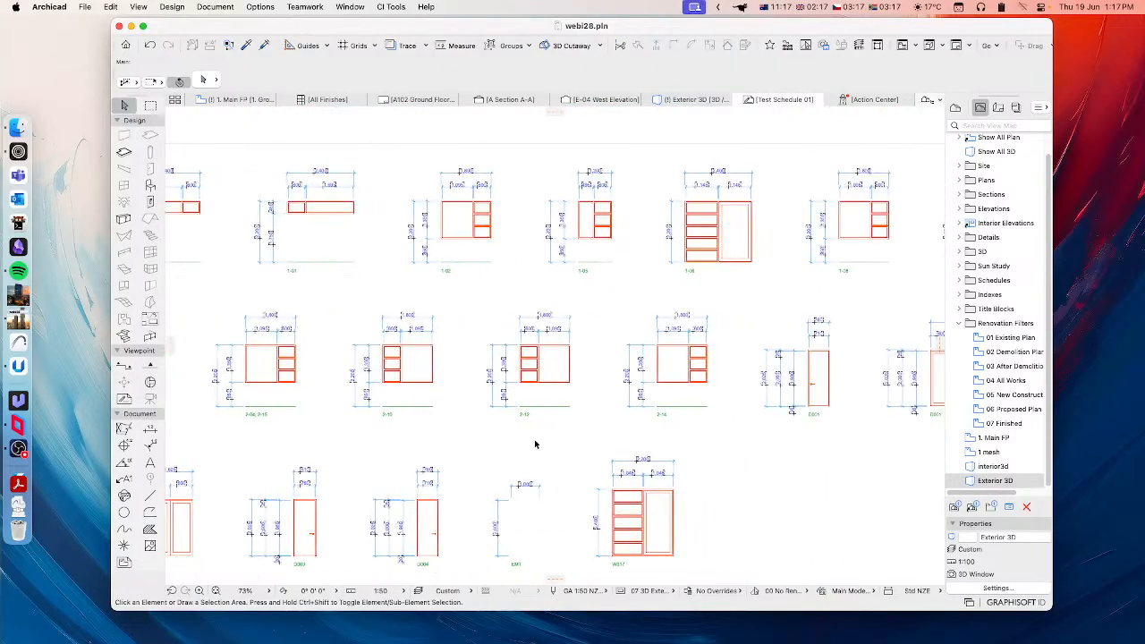
scroll(385, 447, left, 4)
scroll(385, 447, down, 3)
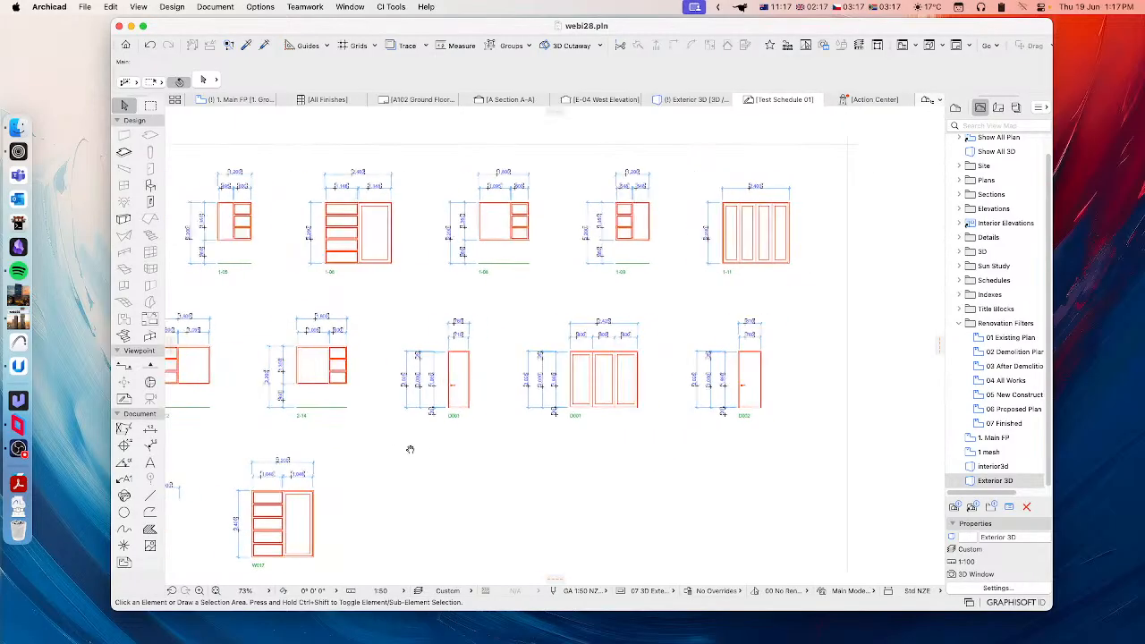
scroll(421, 435, left, 10)
scroll(435, 409, down, 1)
scroll(573, 412, up, 3)
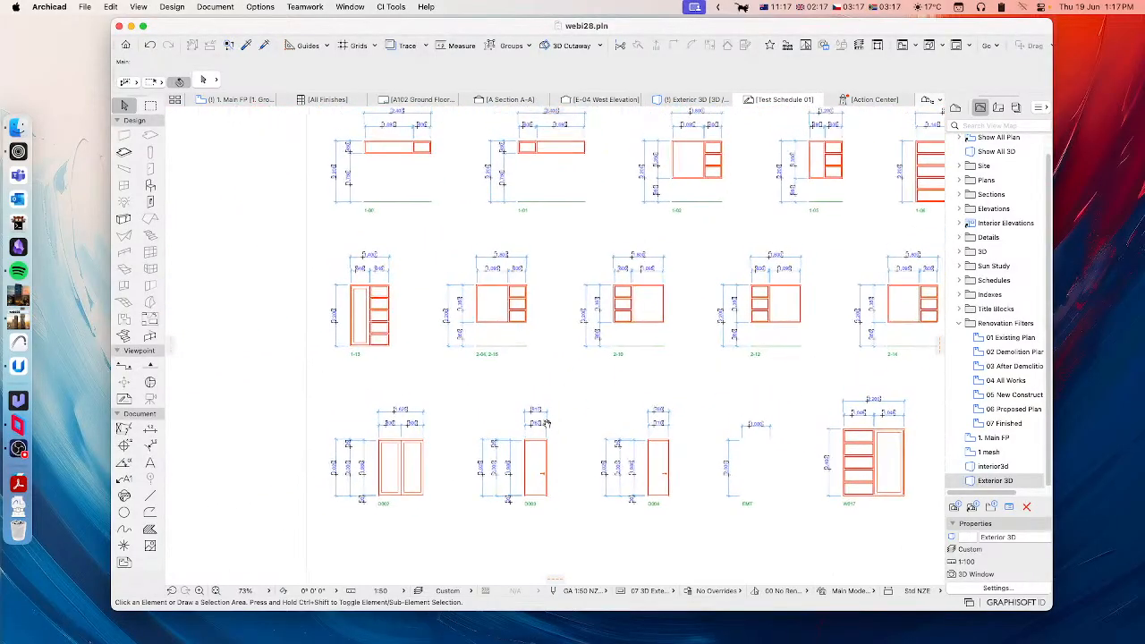
ctrl+scroll(497, 413, up, 5)
ctrl+scroll(490, 409, up, 3)
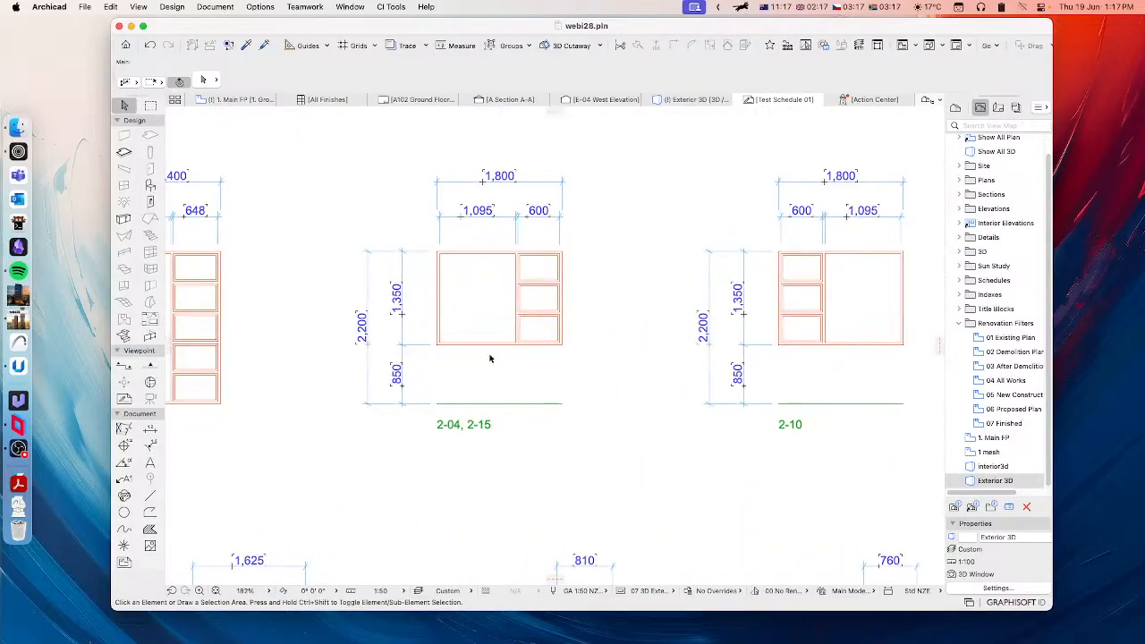
middle_drag(477, 332, 604, 349)
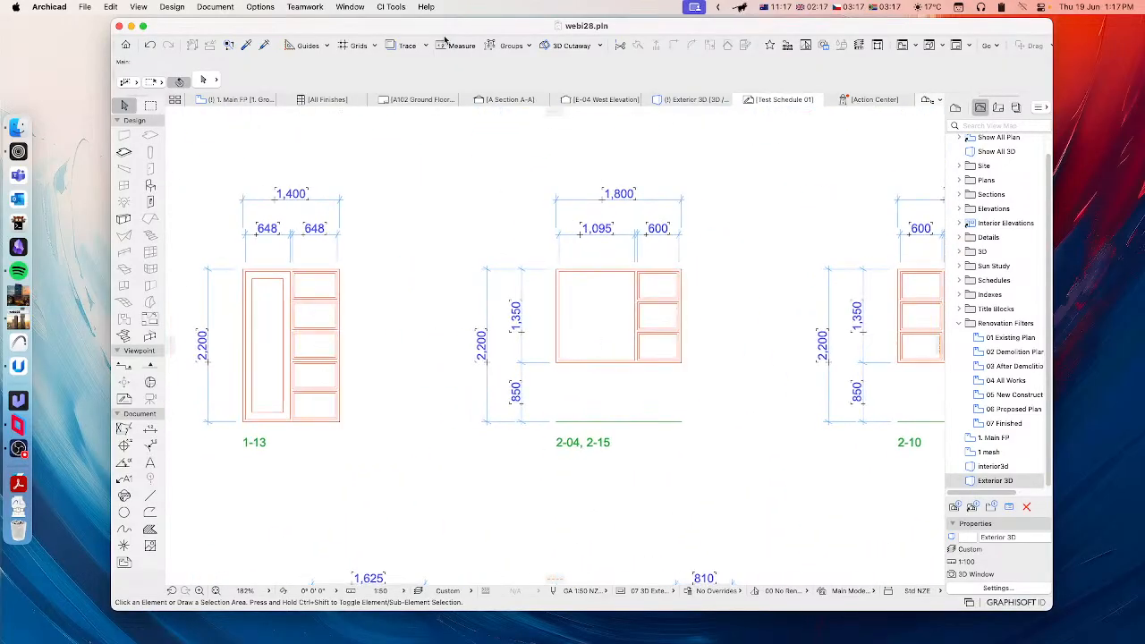
Step: Review the page size, scale, margin and gap settings in the Schedule Manager's layout section and close it without changes
click(403, 8)
mouse_move(424, 70)
click(501, 51)
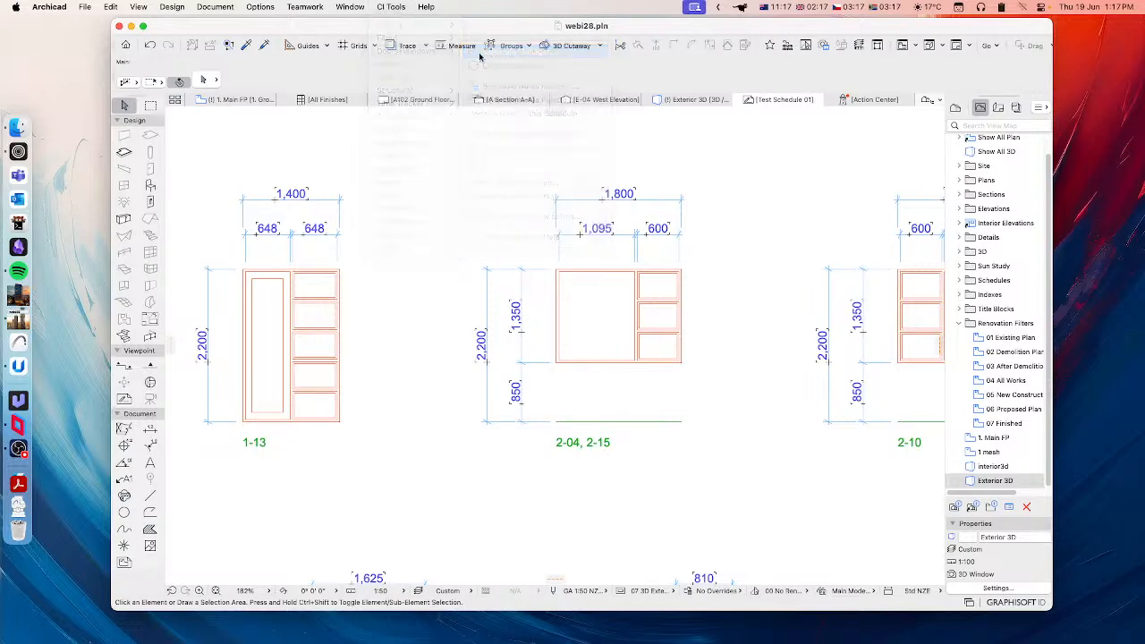
click(268, 252)
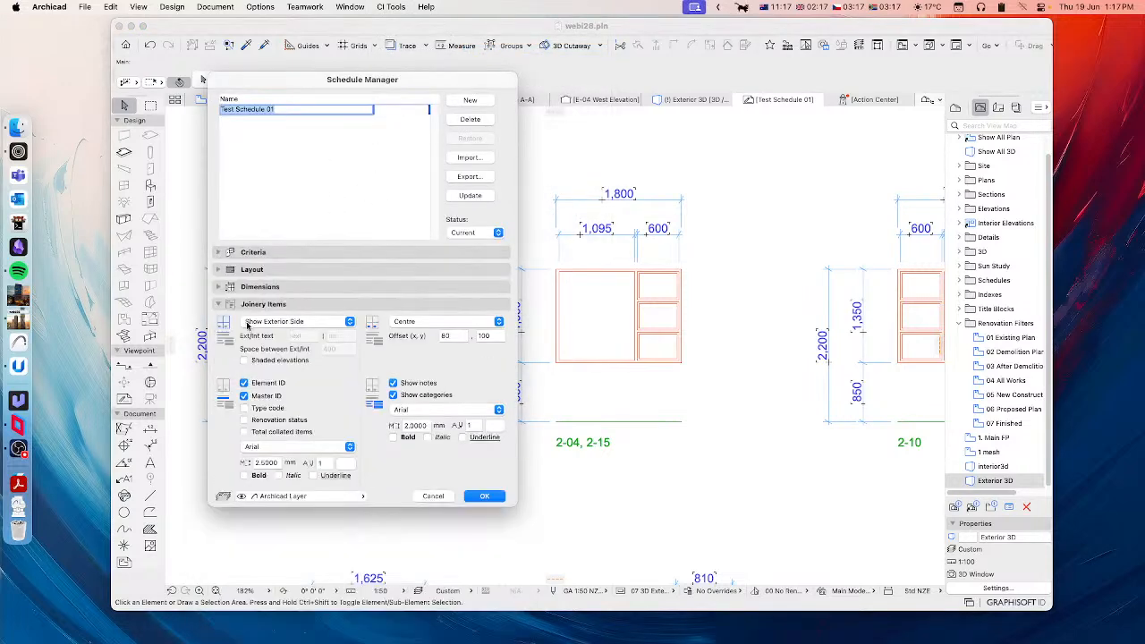
click(270, 304)
click(261, 270)
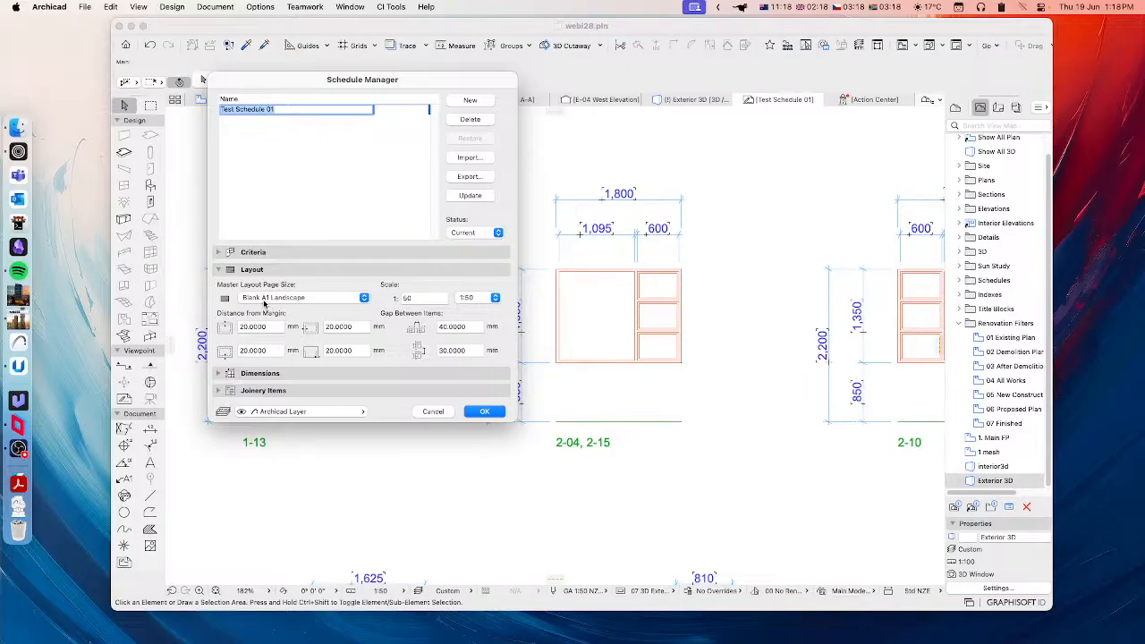
click(433, 412)
Step: Inspect the page layout frame around the schedule elevations and show the Project Map containing the Test Schedule 01 worksheet
scroll(537, 391, down, 10)
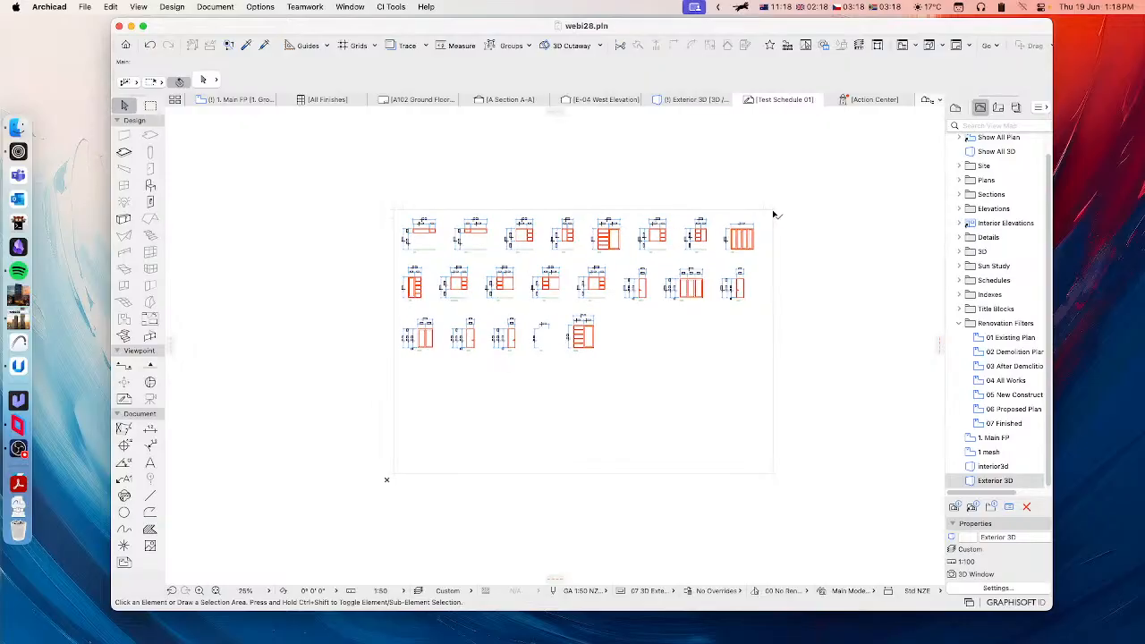
click(774, 213)
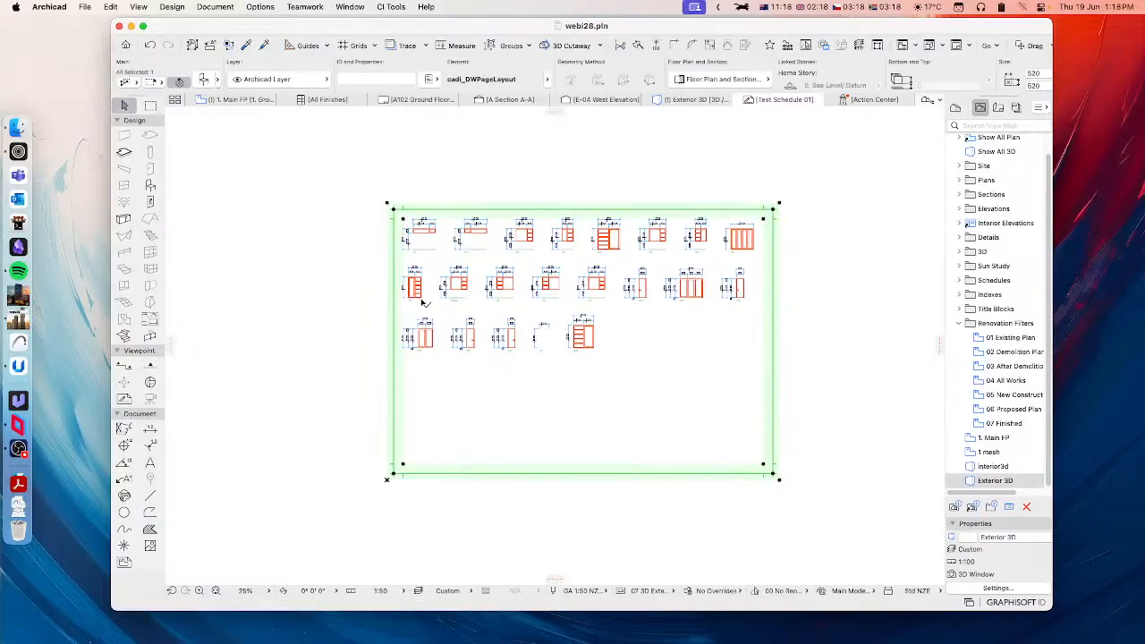
click(315, 290)
click(394, 215)
middle_drag(554, 236, 513, 245)
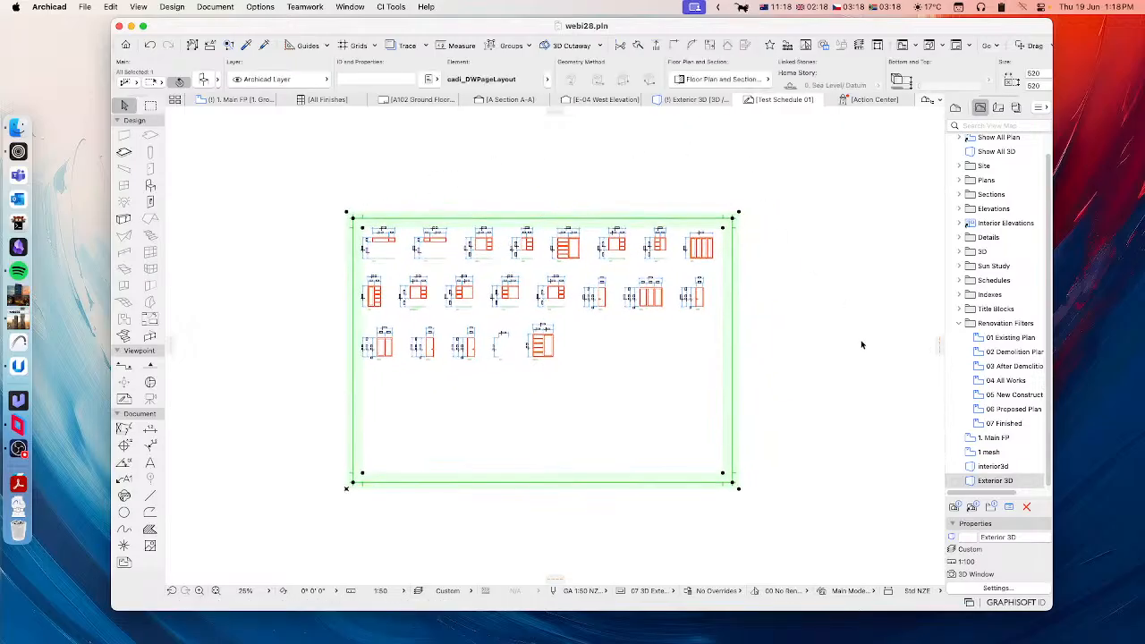
click(956, 107)
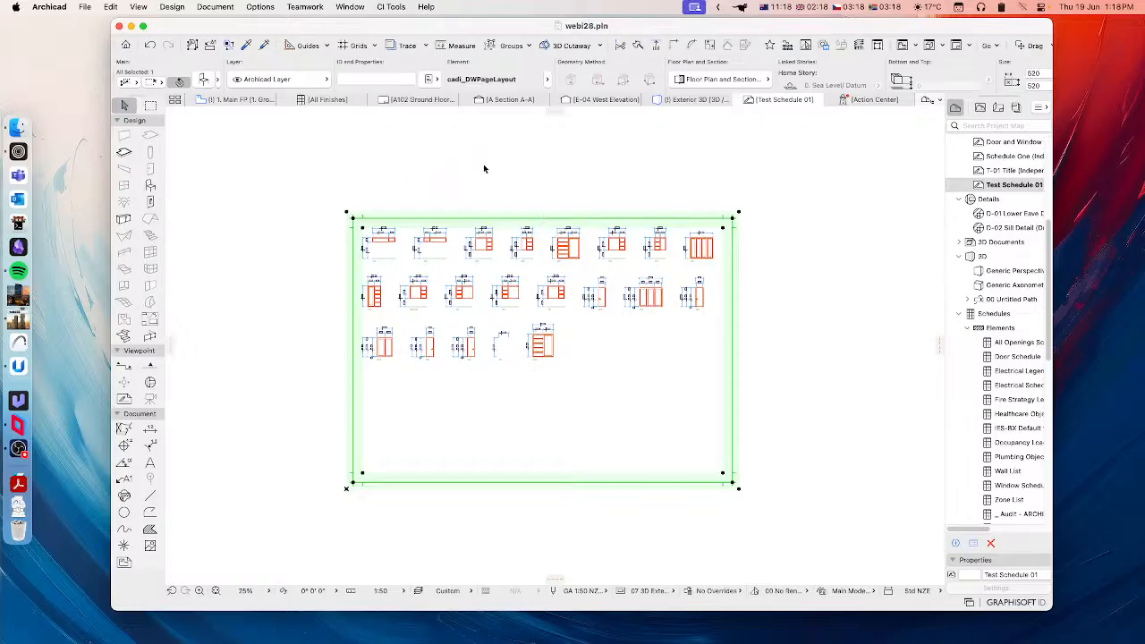
click(387, 192)
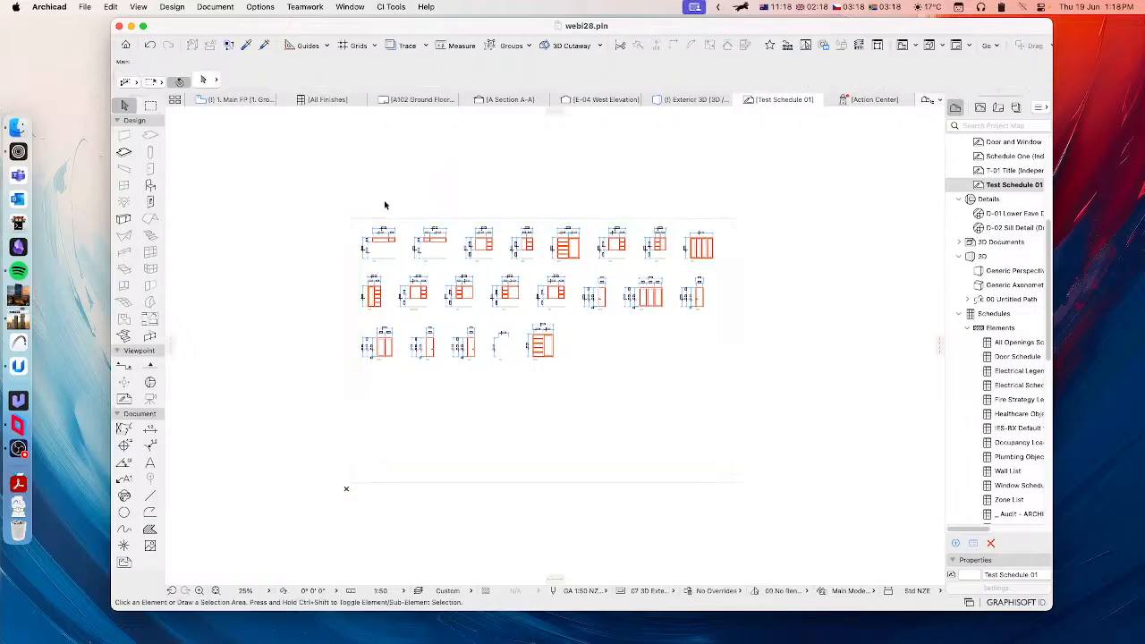
Step: Set the schedule's master layout page size to A3 Landscape in the Schedule Manager and update the worksheets
click(391, 6)
mouse_move(407, 51)
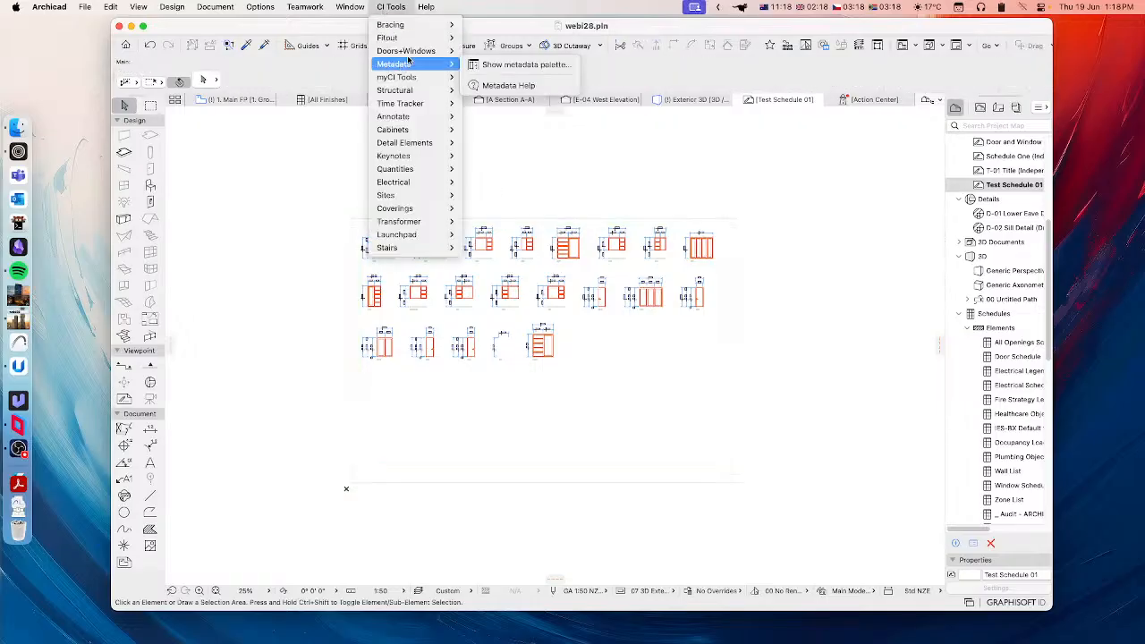
click(506, 51)
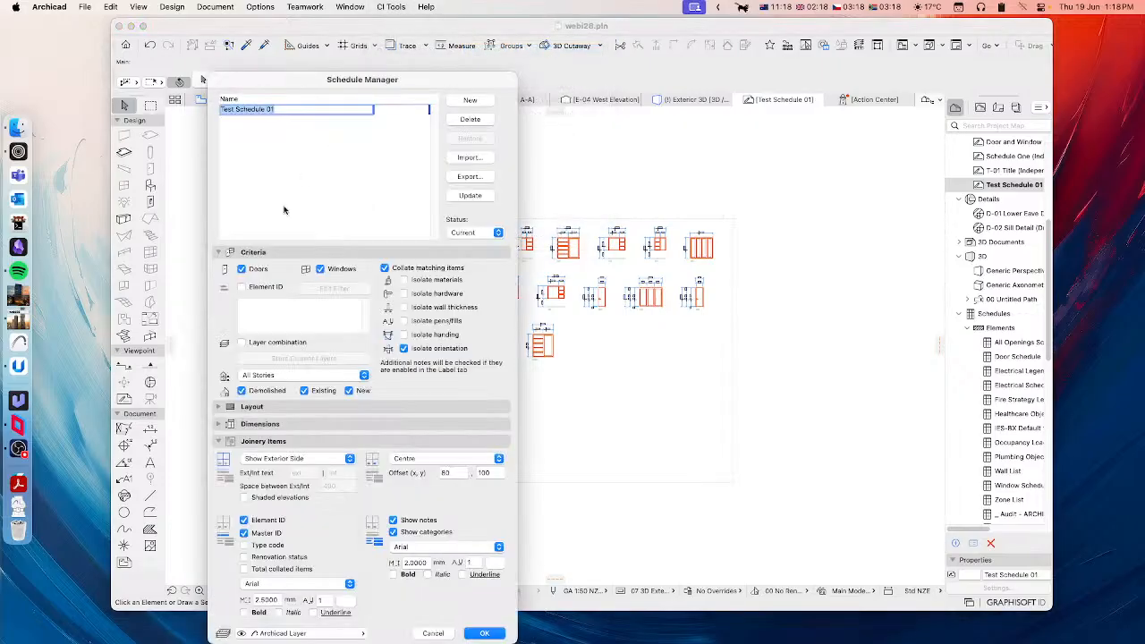
click(261, 409)
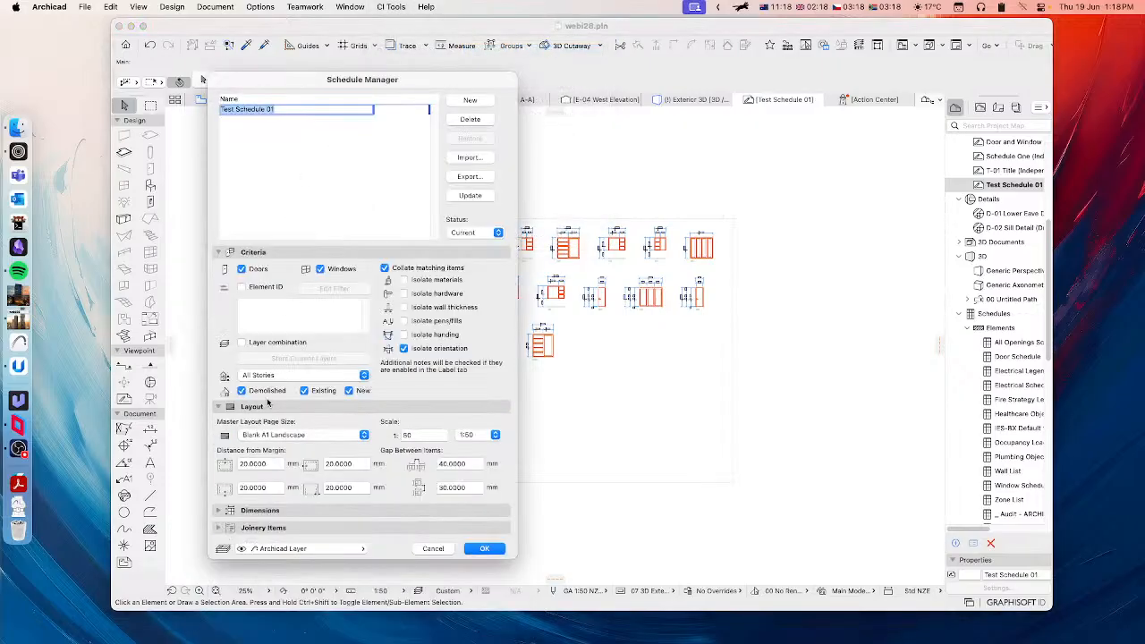
click(272, 255)
click(295, 297)
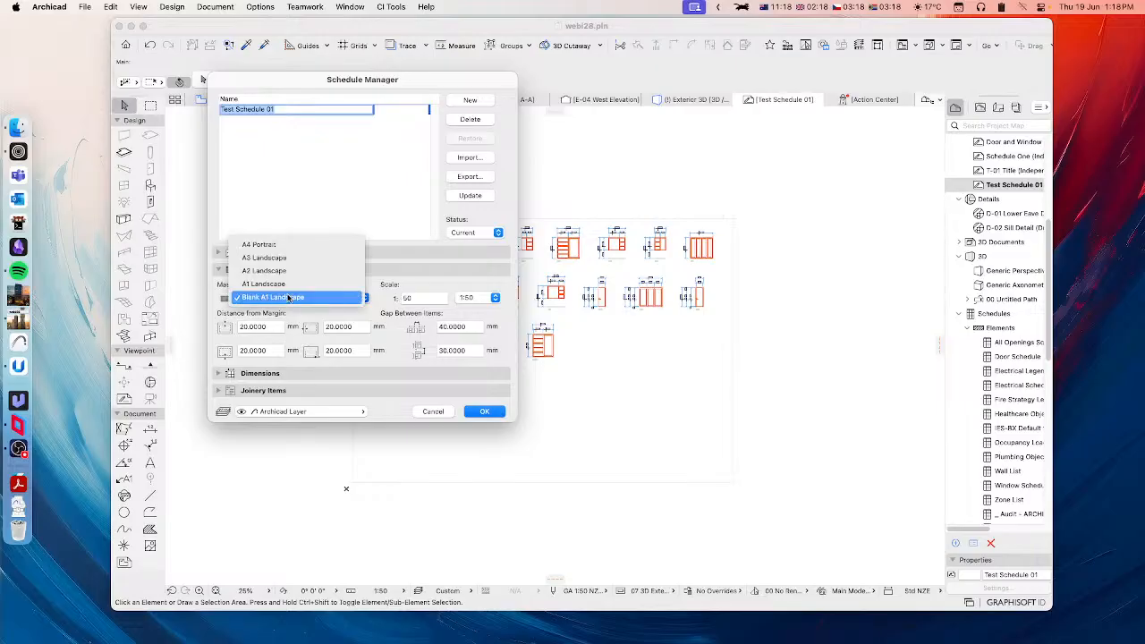
click(264, 258)
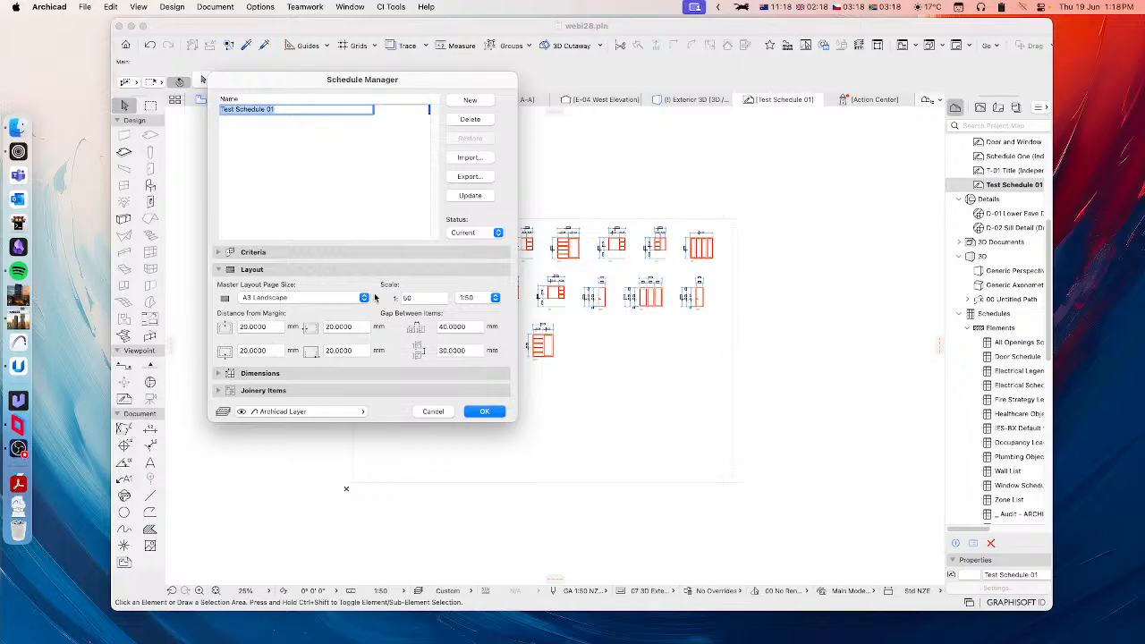
click(483, 411)
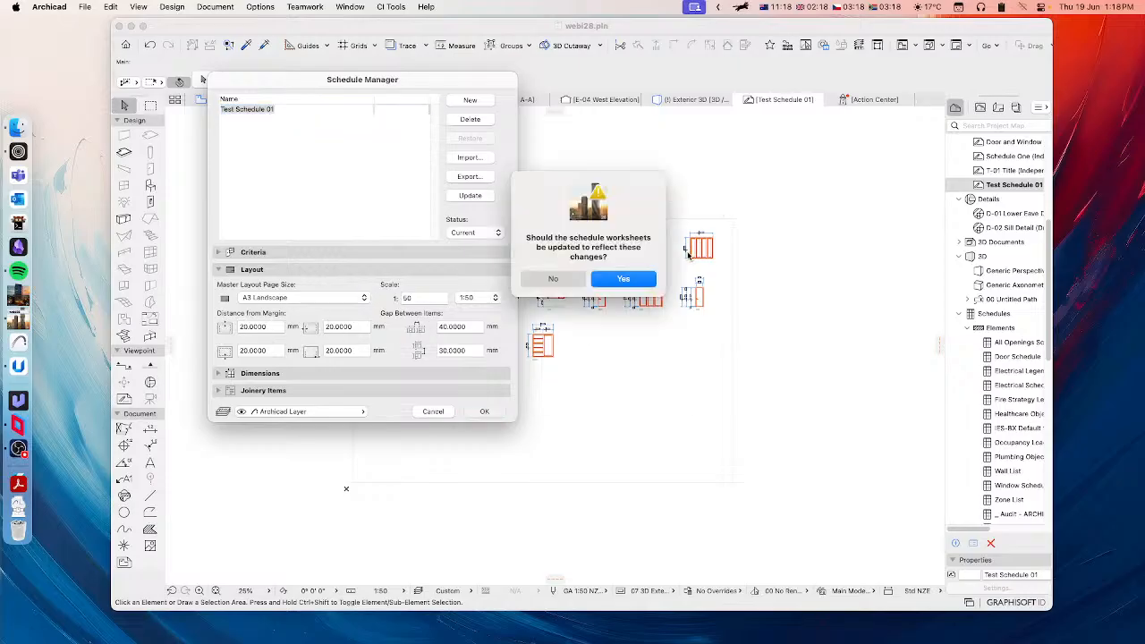
click(646, 282)
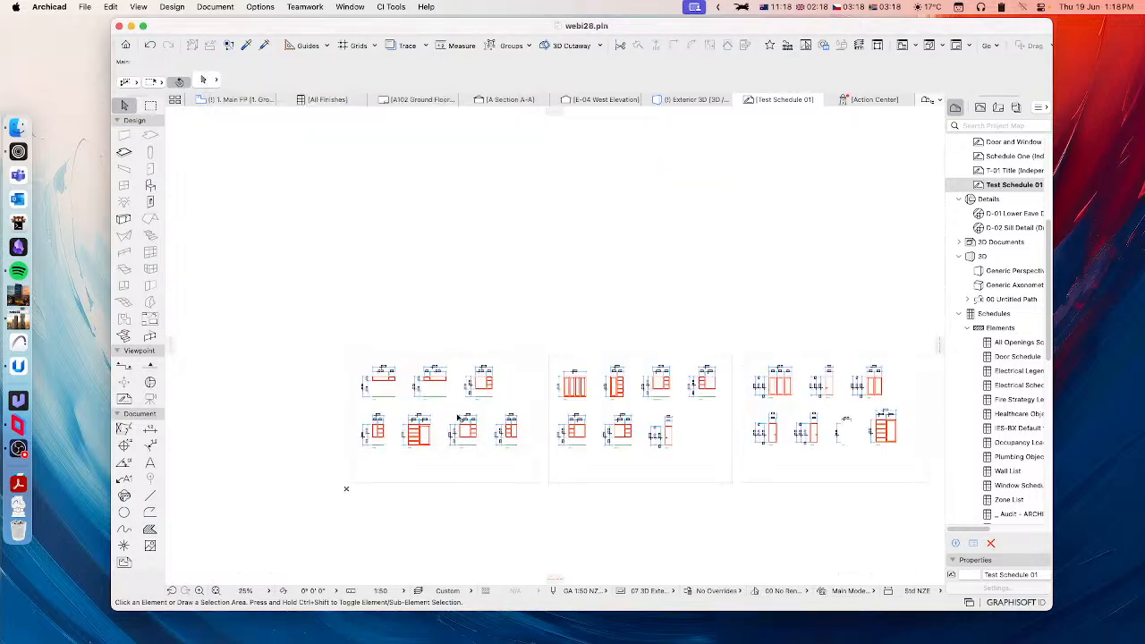
Step: Examine how the door and window elevations are distributed across the A3 pages of the worksheet
scroll(428, 462, up, 3)
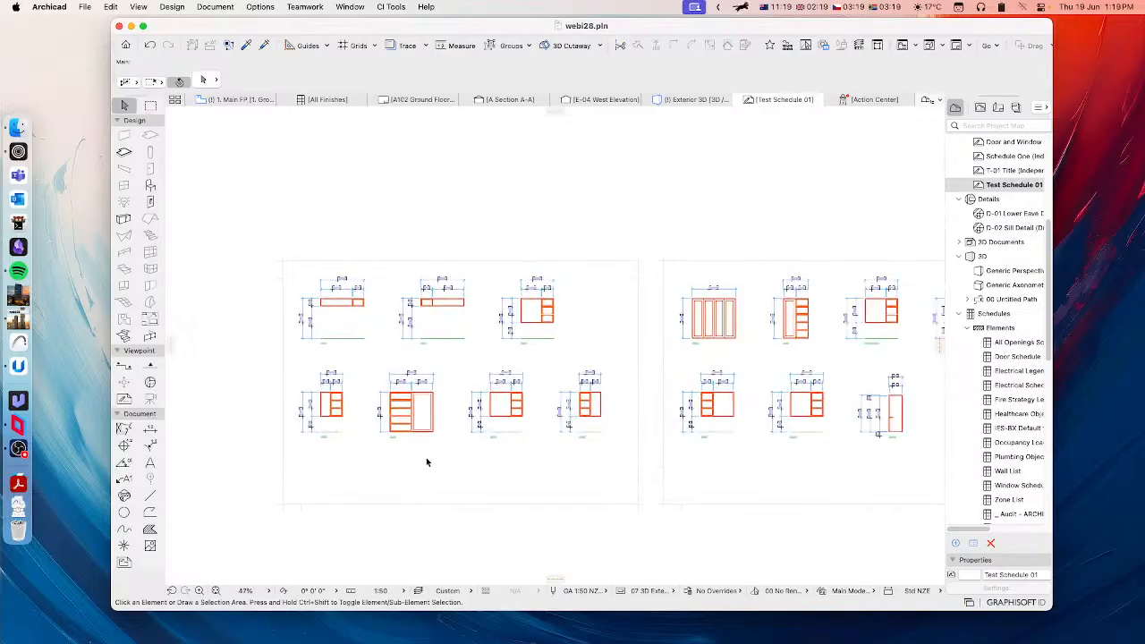
scroll(452, 458, up, 3)
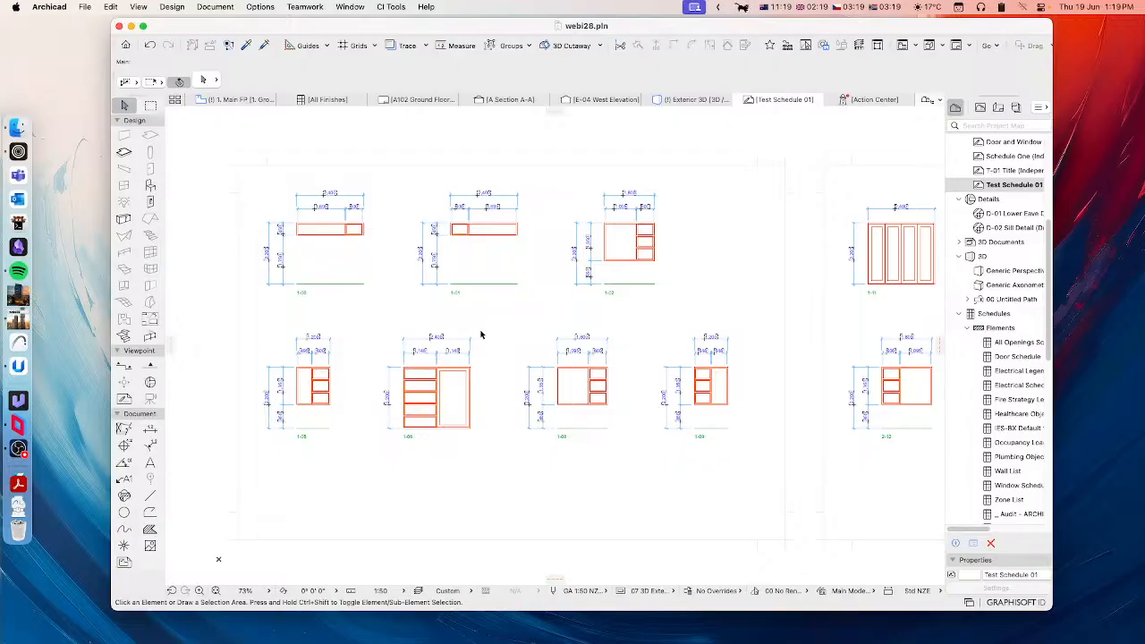
scroll(641, 430, right, 10)
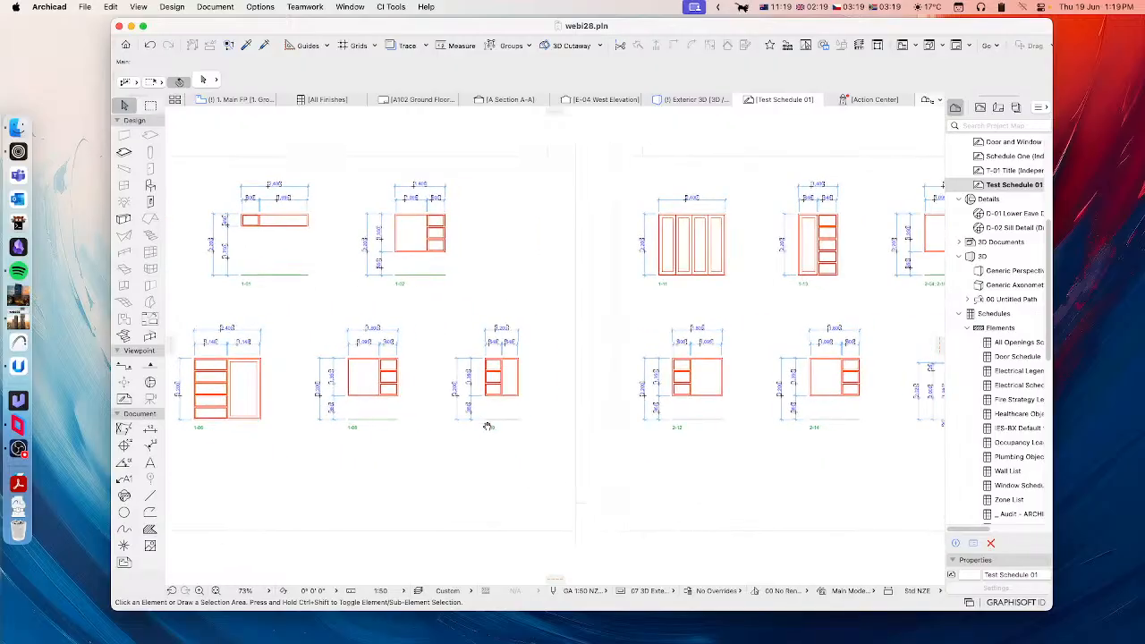
scroll(553, 399, right, 5)
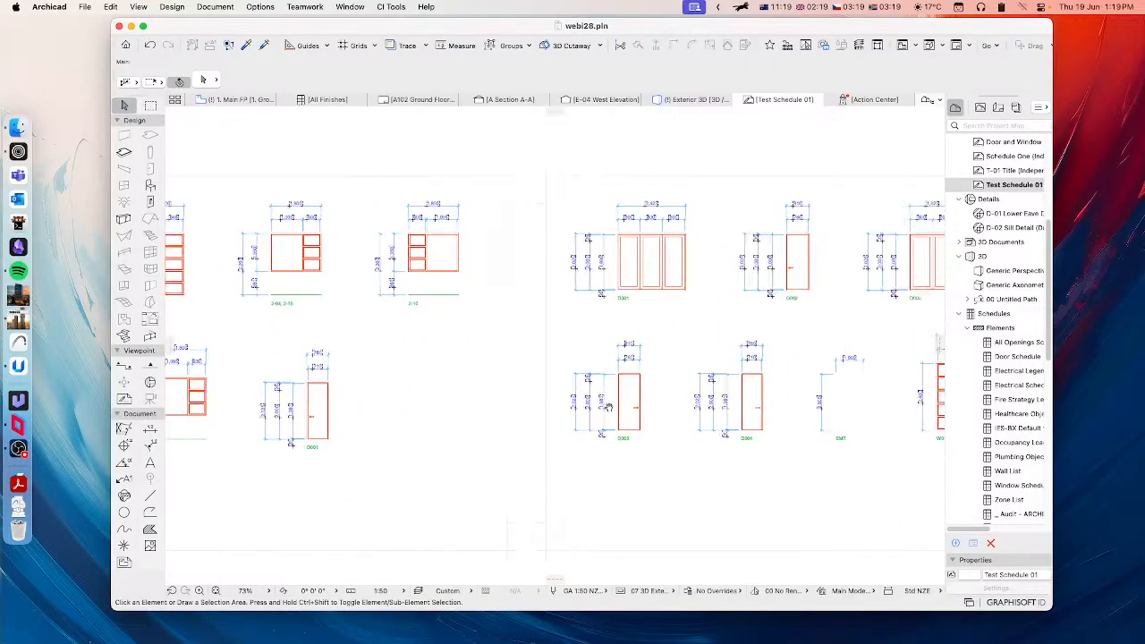
scroll(572, 401, down, 4)
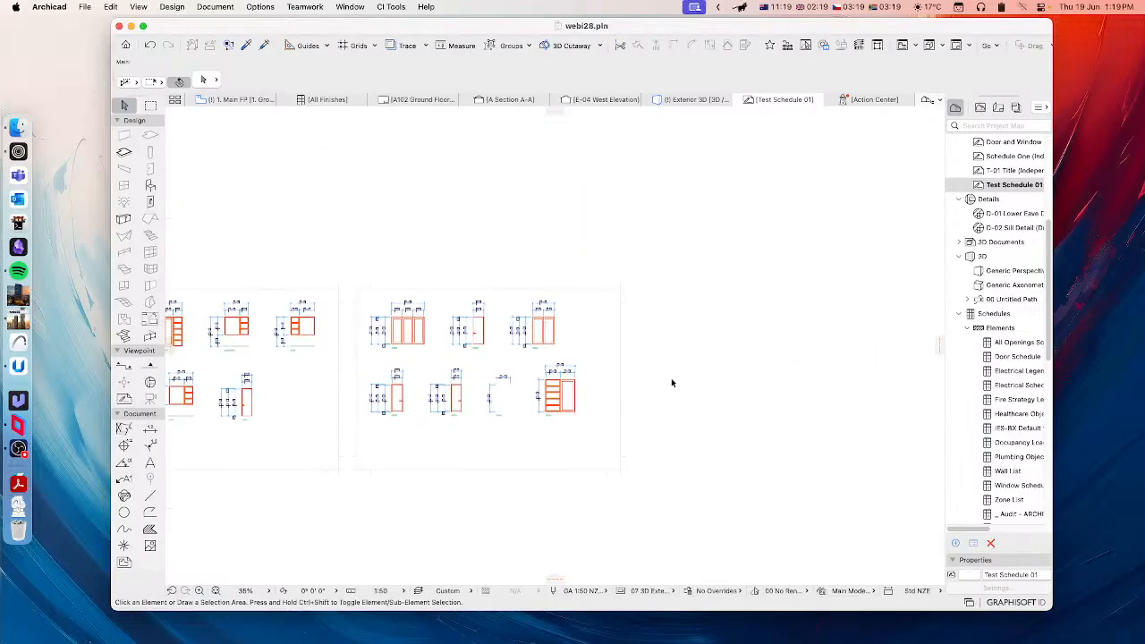
scroll(418, 410, left, 3)
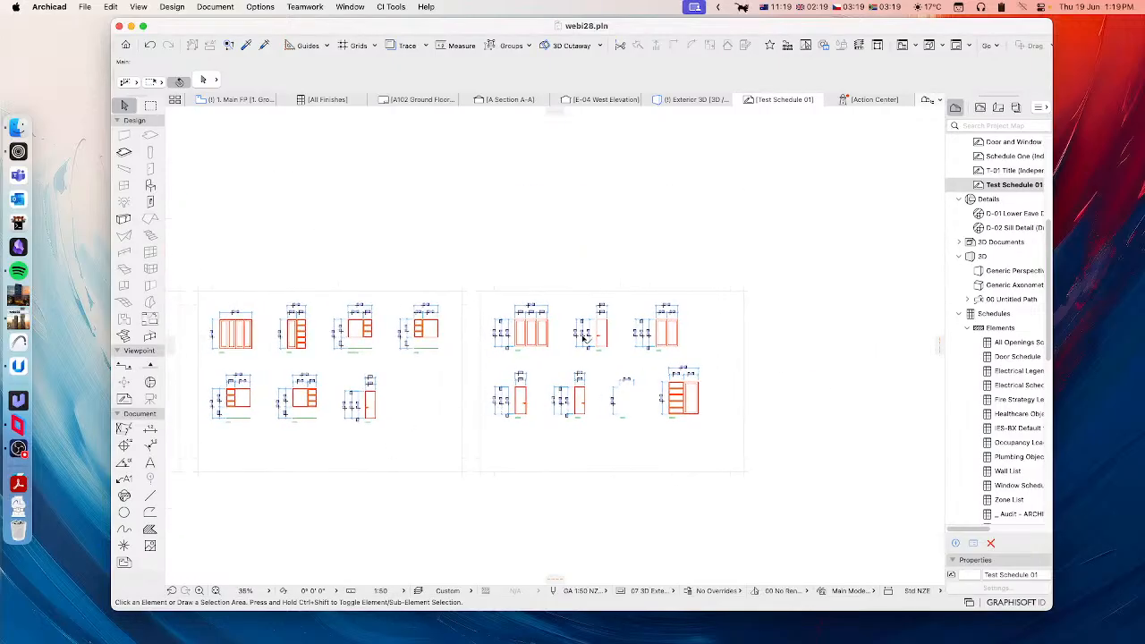
scroll(412, 348, left, 3)
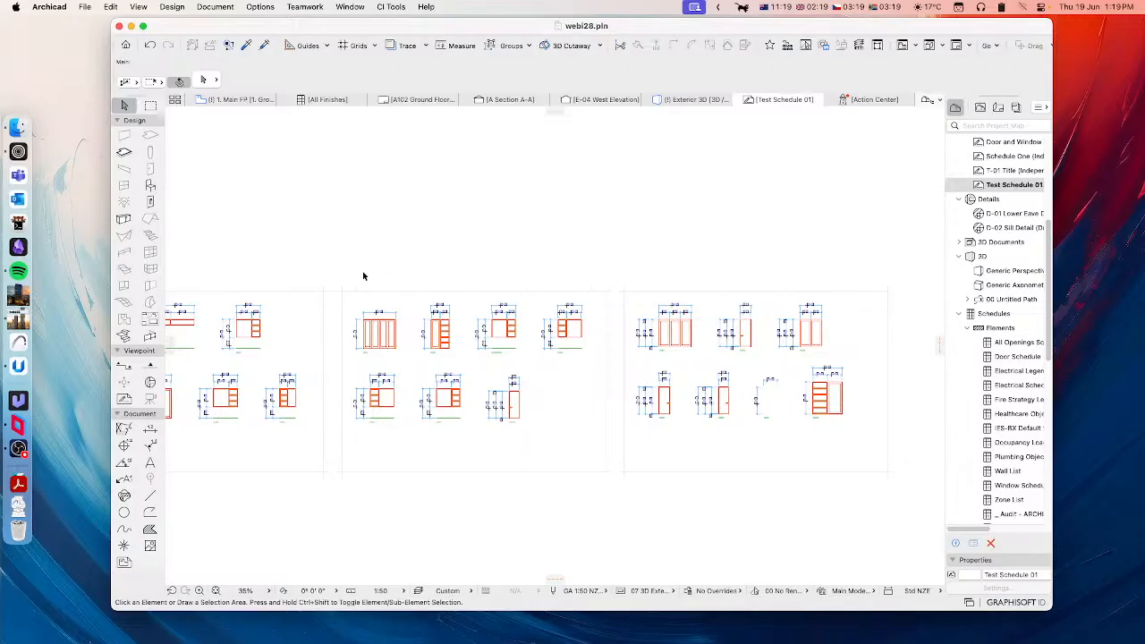
scroll(349, 302, left, 3)
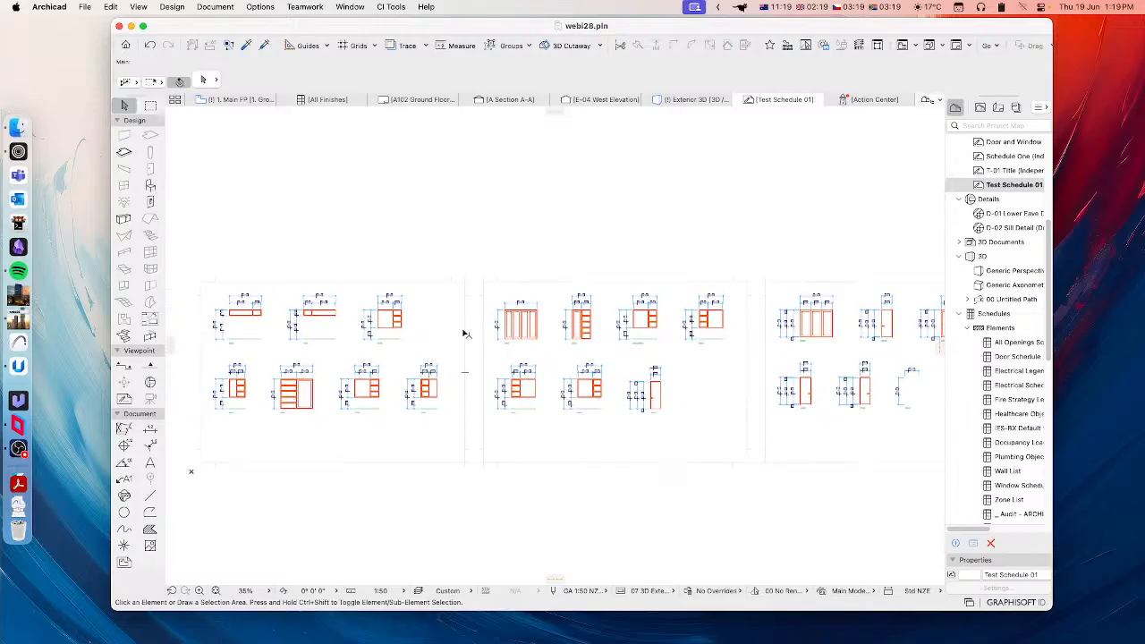
Step: Reopen the Schedule Manager to review the available master layout page sizes and display the schedule's dimension settings
click(391, 6)
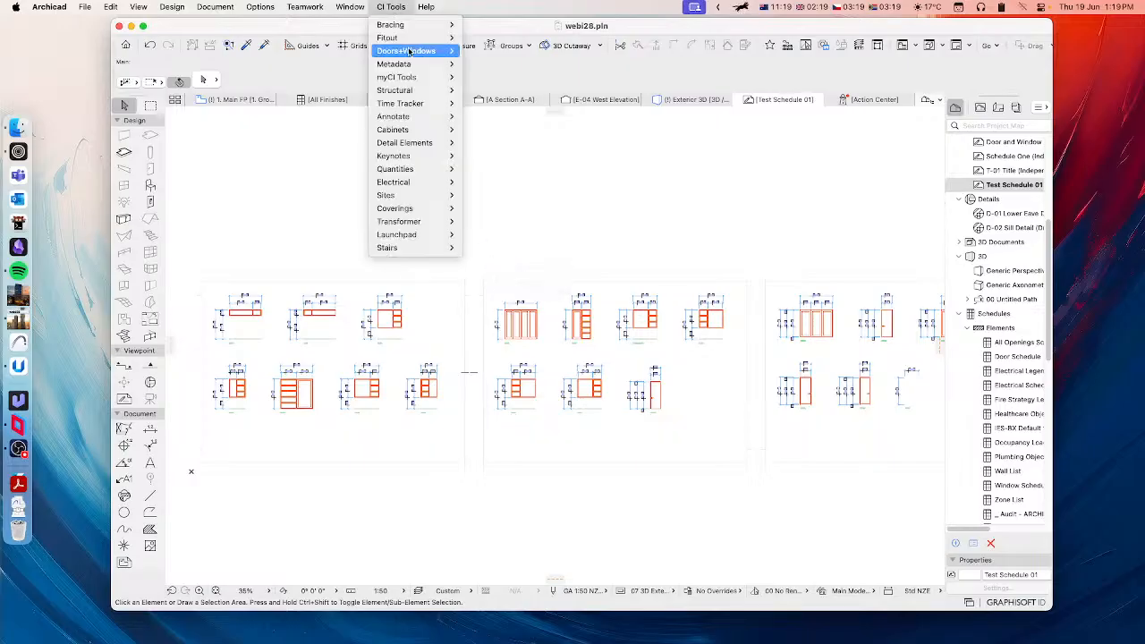
mouse_move(418, 54)
click(501, 51)
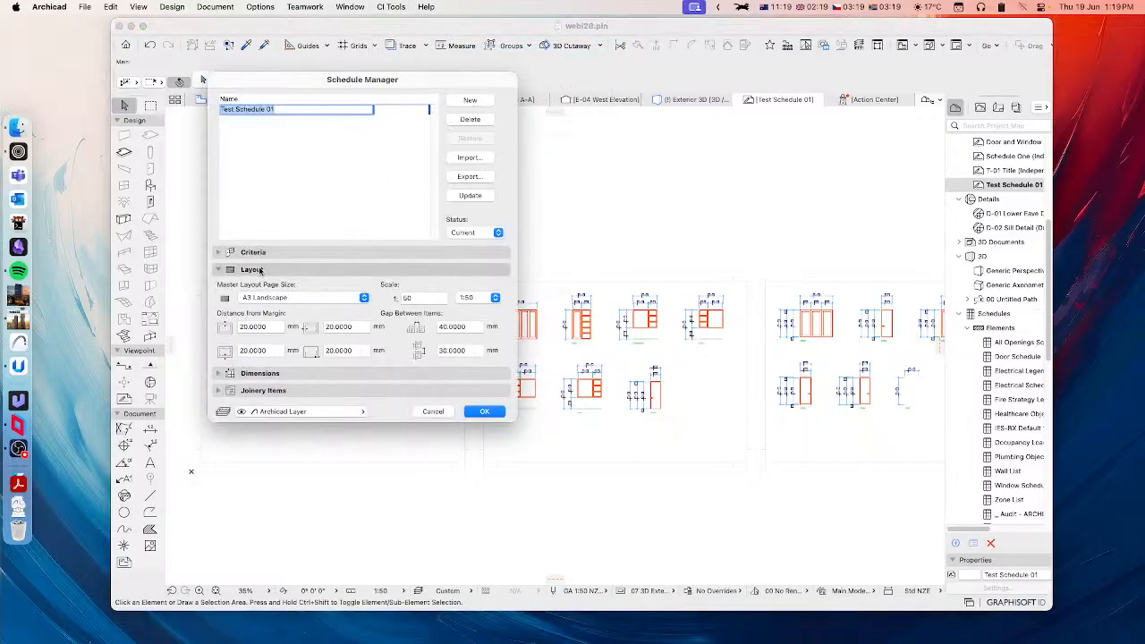
click(258, 272)
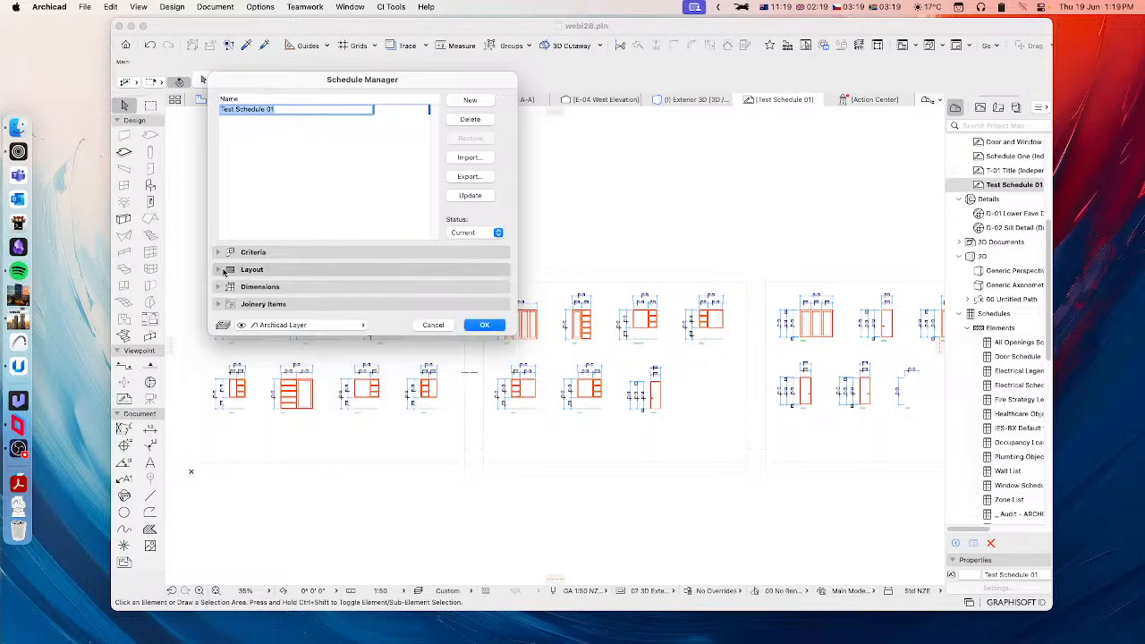
click(247, 272)
click(279, 299)
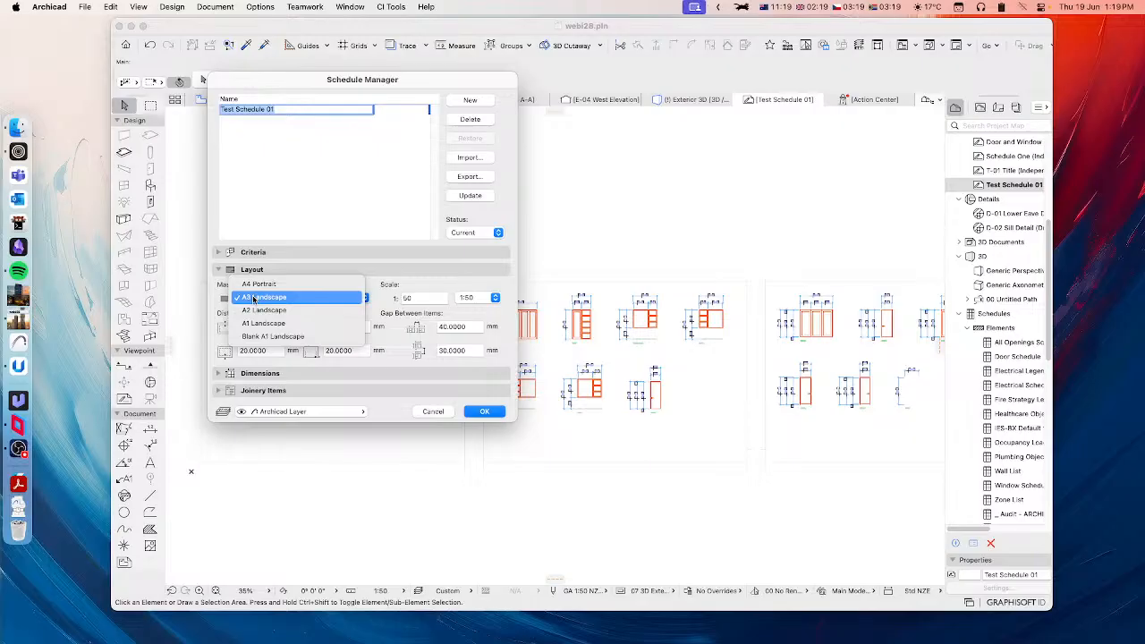
click(227, 287)
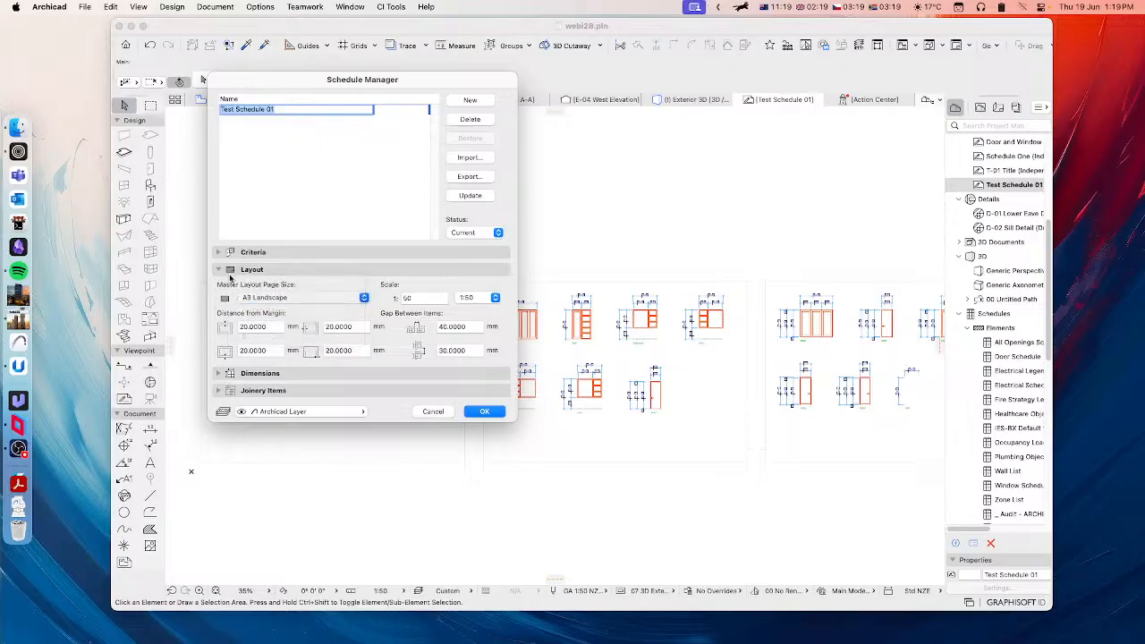
click(251, 270)
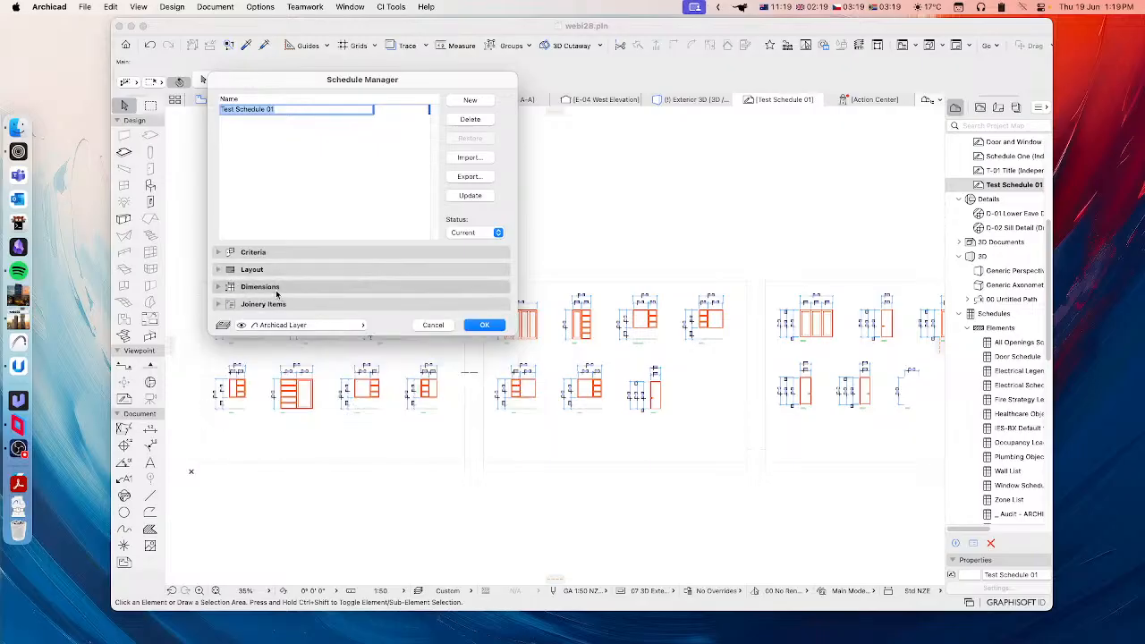
click(260, 288)
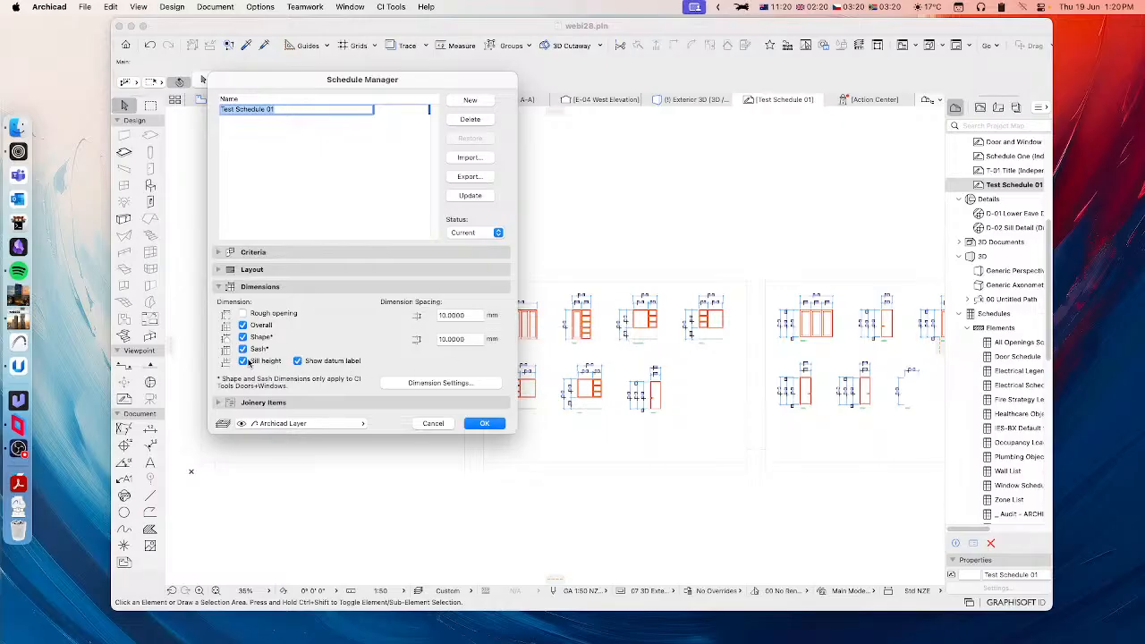
Step: Open the schedule's dimension settings and change the dimension marker type to the quartered circle
click(424, 385)
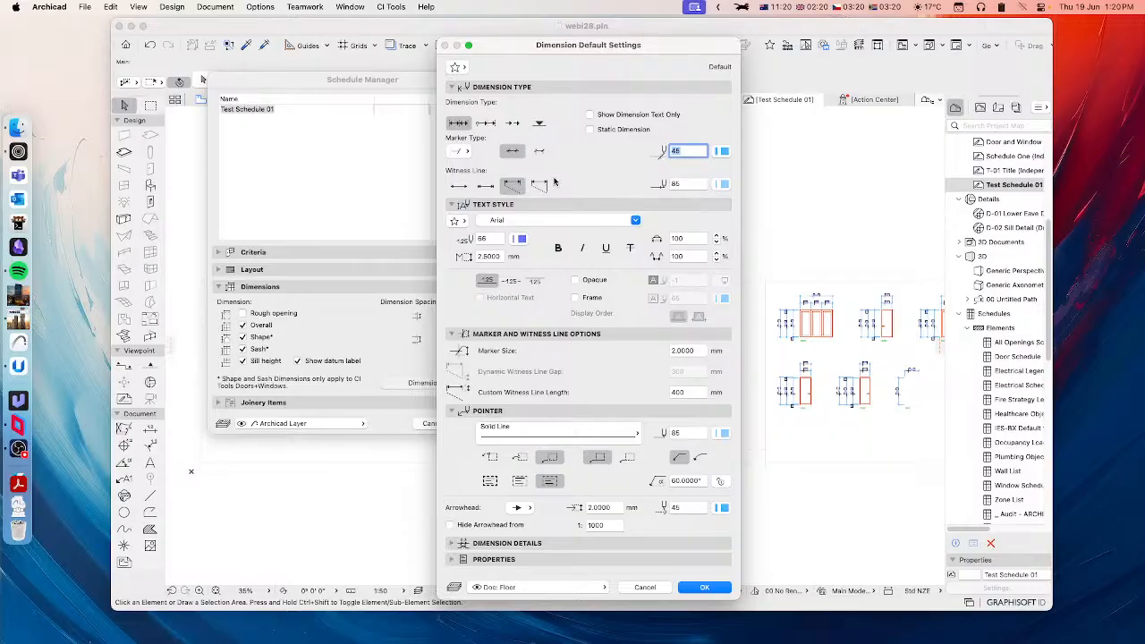
click(458, 152)
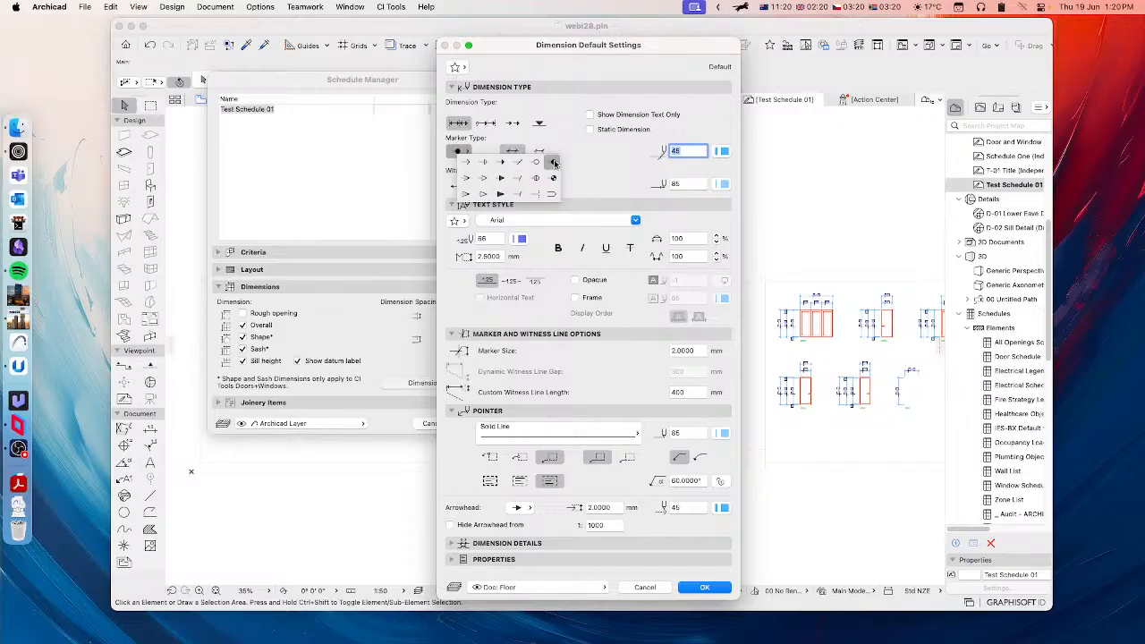
click(554, 162)
click(467, 154)
click(554, 164)
click(467, 153)
click(554, 175)
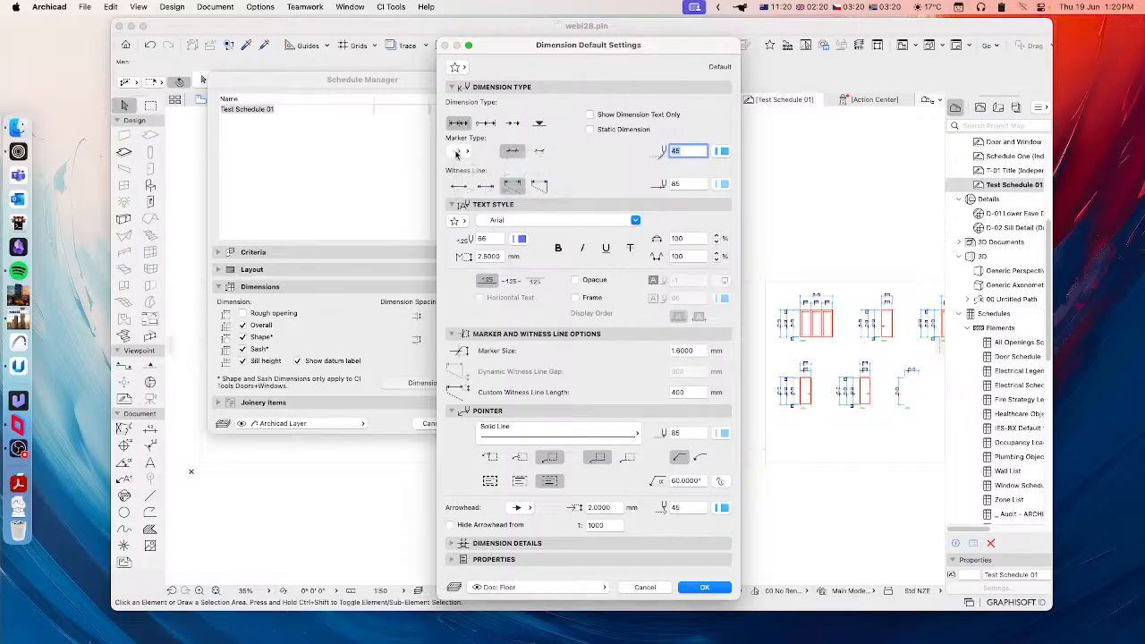
click(458, 154)
click(553, 162)
Step: Set the dimension text font to Bodoni 72 Book and update the schedule worksheets with the new dimension settings
click(529, 222)
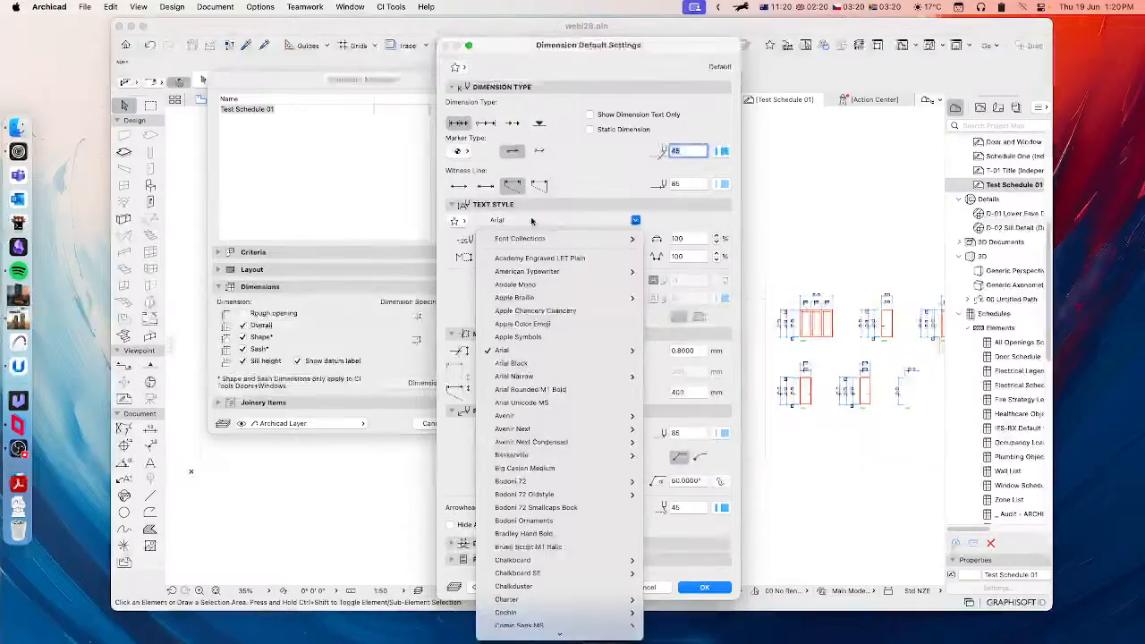
mouse_move(570, 484)
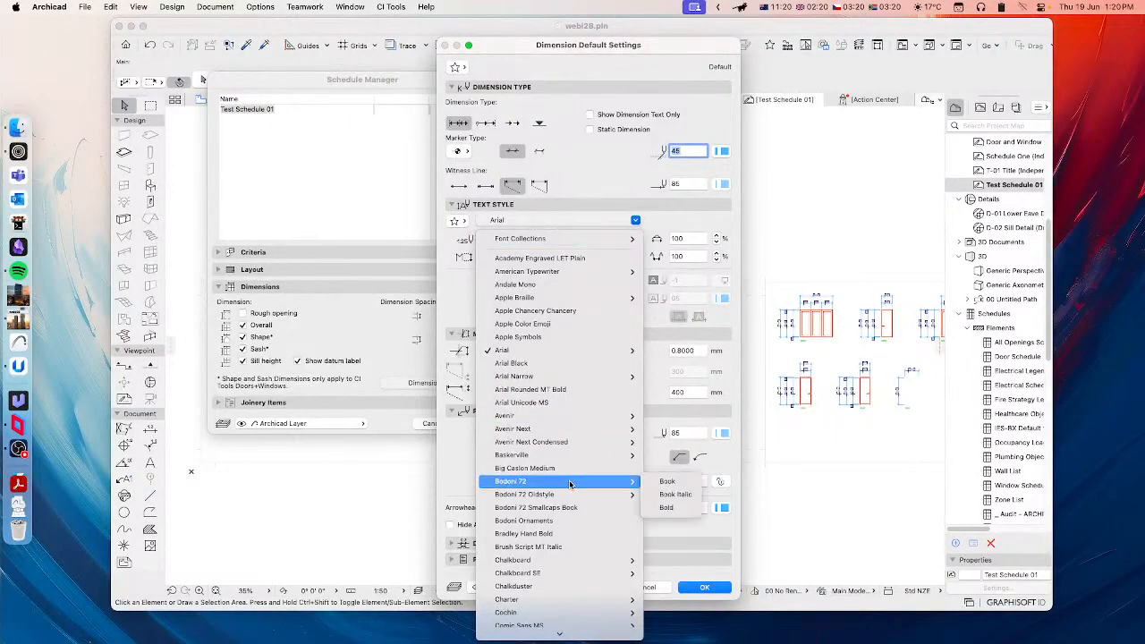
click(669, 480)
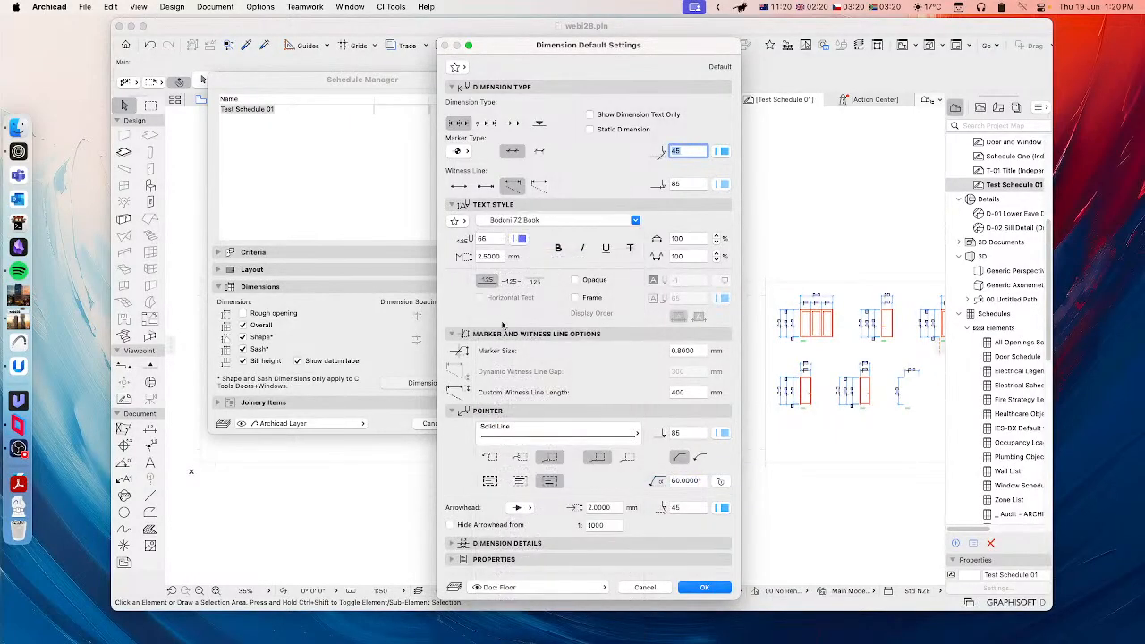
click(707, 590)
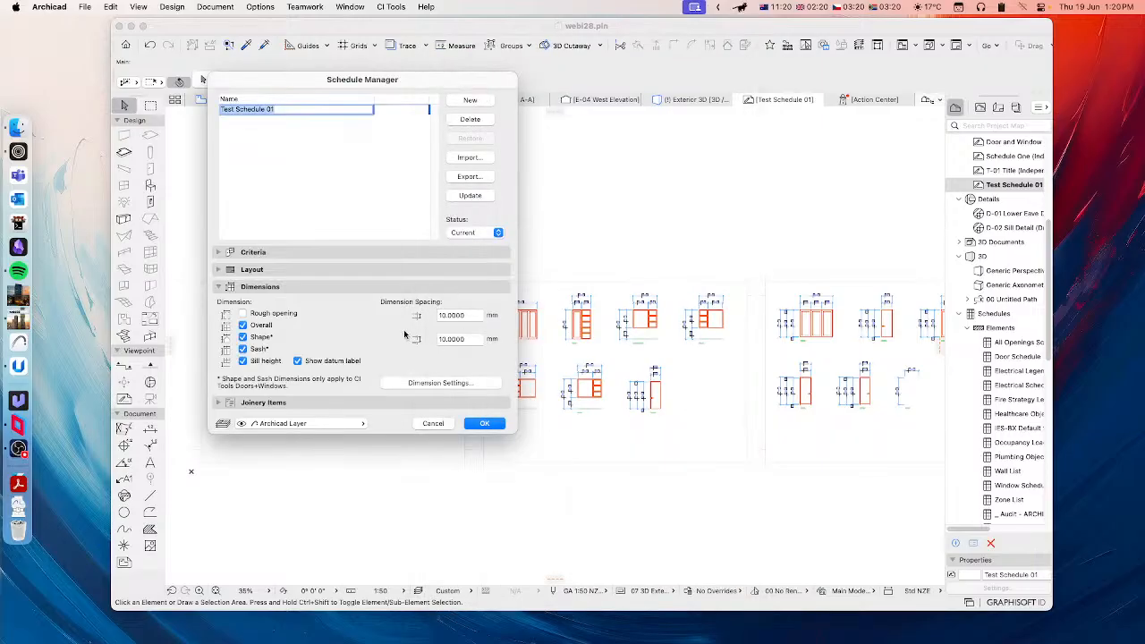
click(620, 282)
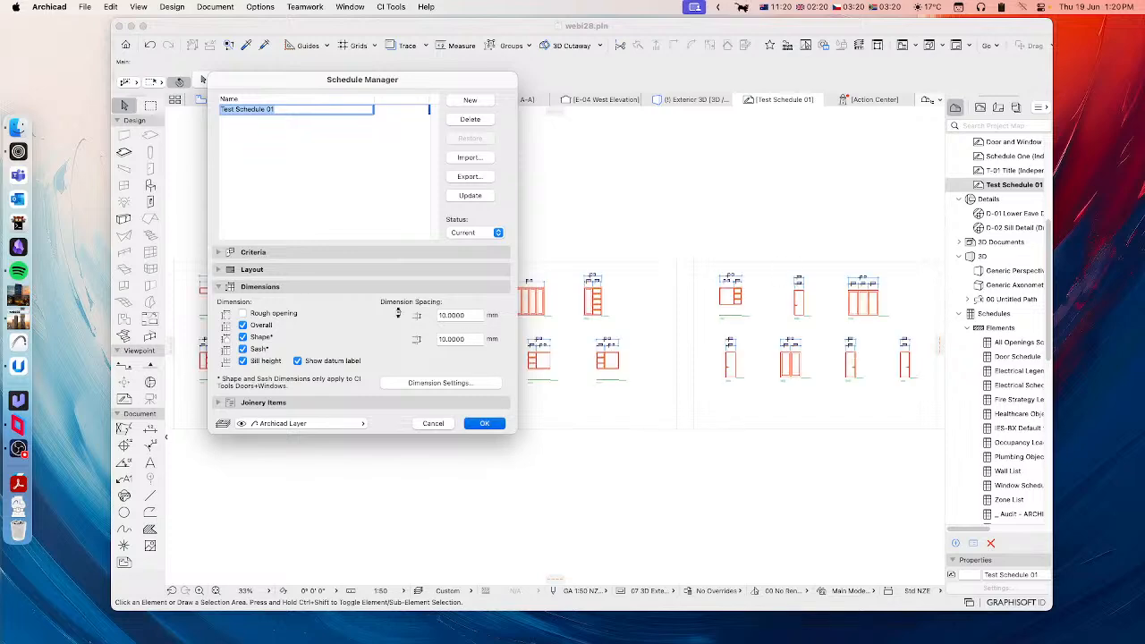
key(Return)
Step: Examine the dimension font, markers and datum labels on the window elevations of the worksheet
scroll(511, 334, up, 10)
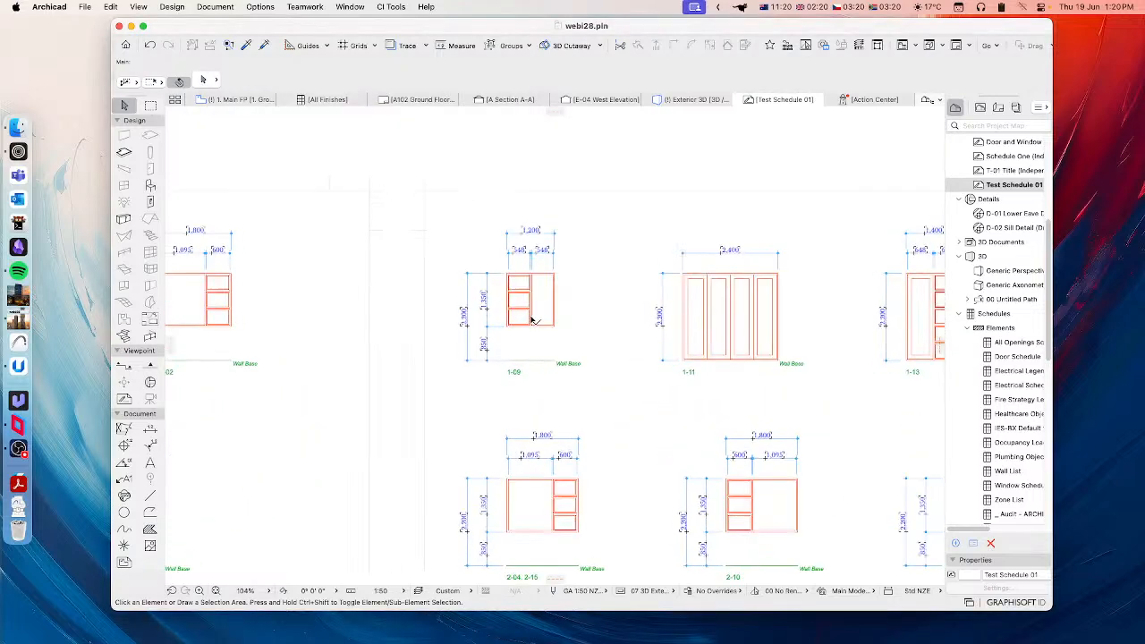
scroll(524, 241, up, 3)
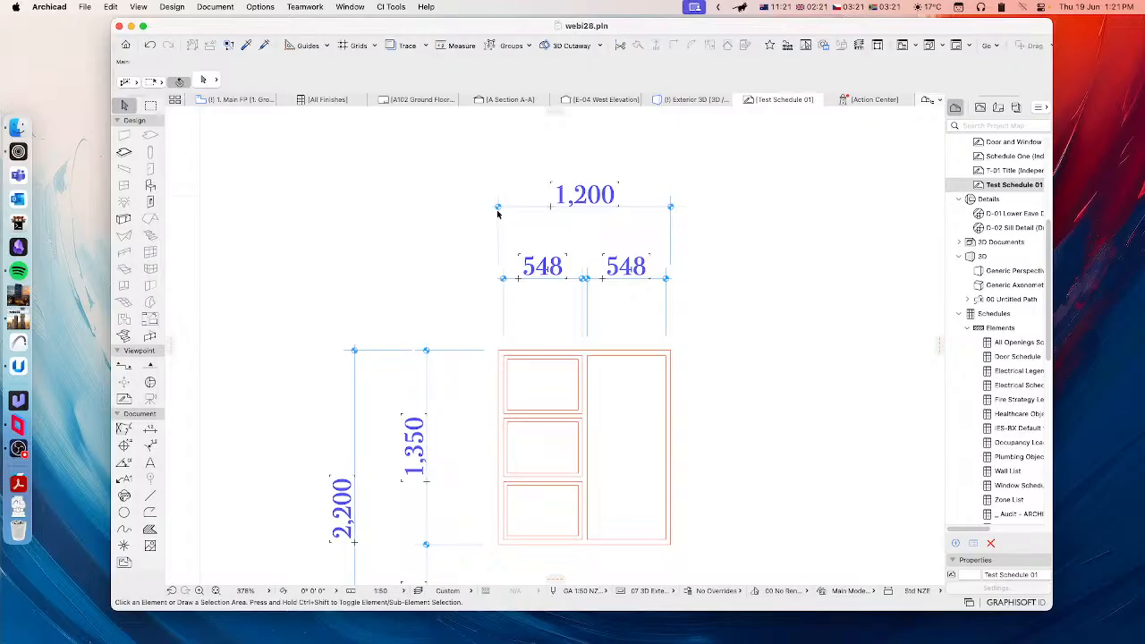
scroll(550, 333, down, 3)
scroll(550, 333, down, 4)
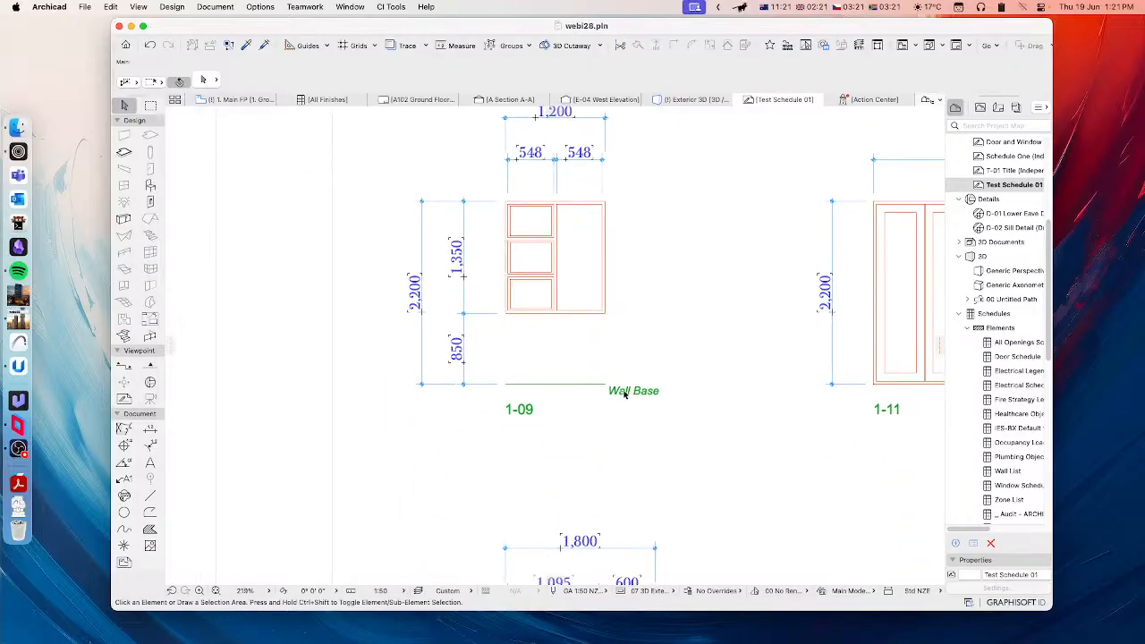
scroll(643, 397, down, 5)
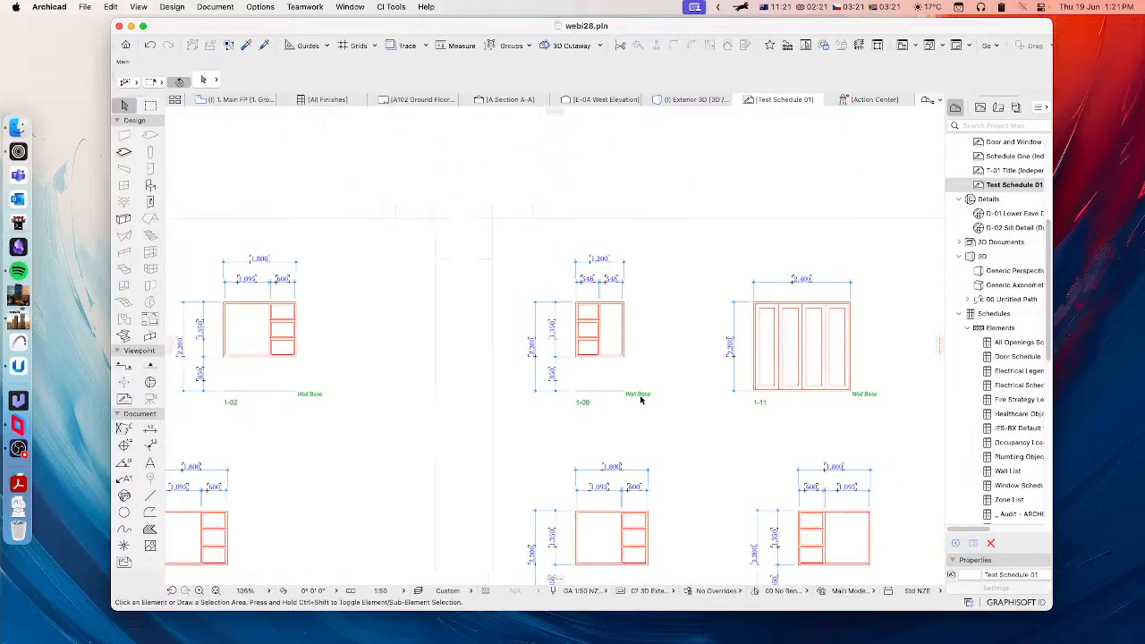
scroll(578, 397, left, 2)
scroll(723, 368, left, 5)
scroll(723, 368, down, 2)
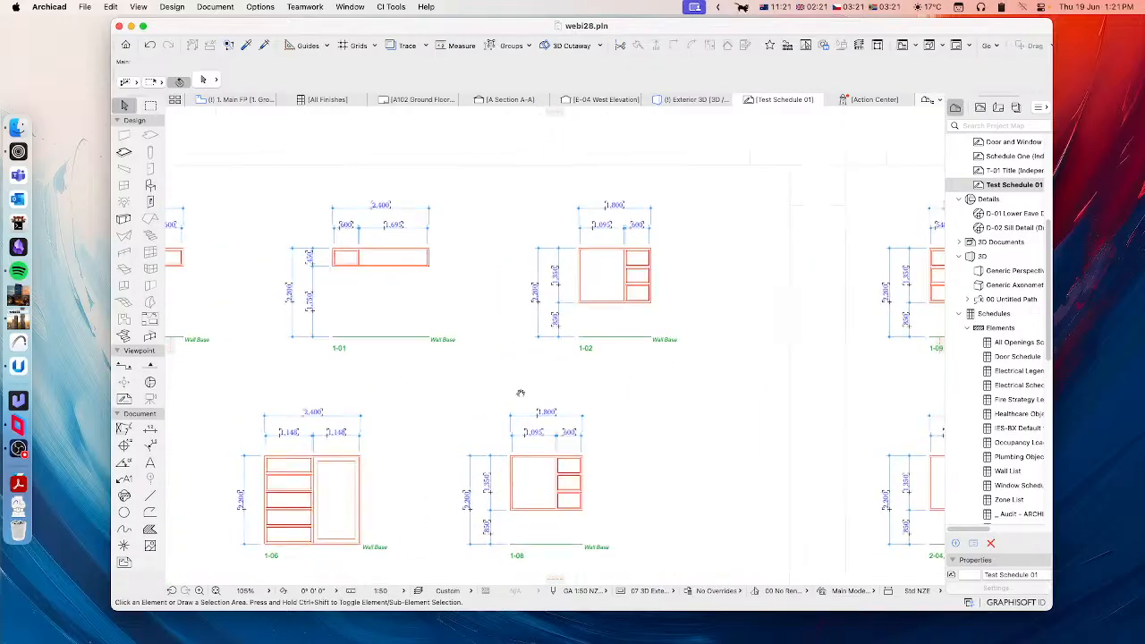
Step: Examine the dimensions and datum labels on the door elevations, looking closely at the double door D002
middle_drag(738, 309, 445, 274)
middle_drag(660, 254, 401, 293)
middle_drag(775, 248, 370, 305)
middle_drag(687, 282, 603, 289)
scroll(601, 293, down, 2)
scroll(602, 292, down, 2)
middle_drag(704, 316, 449, 319)
scroll(804, 344, up, 4)
scroll(803, 344, up, 1)
middle_drag(808, 335, 670, 337)
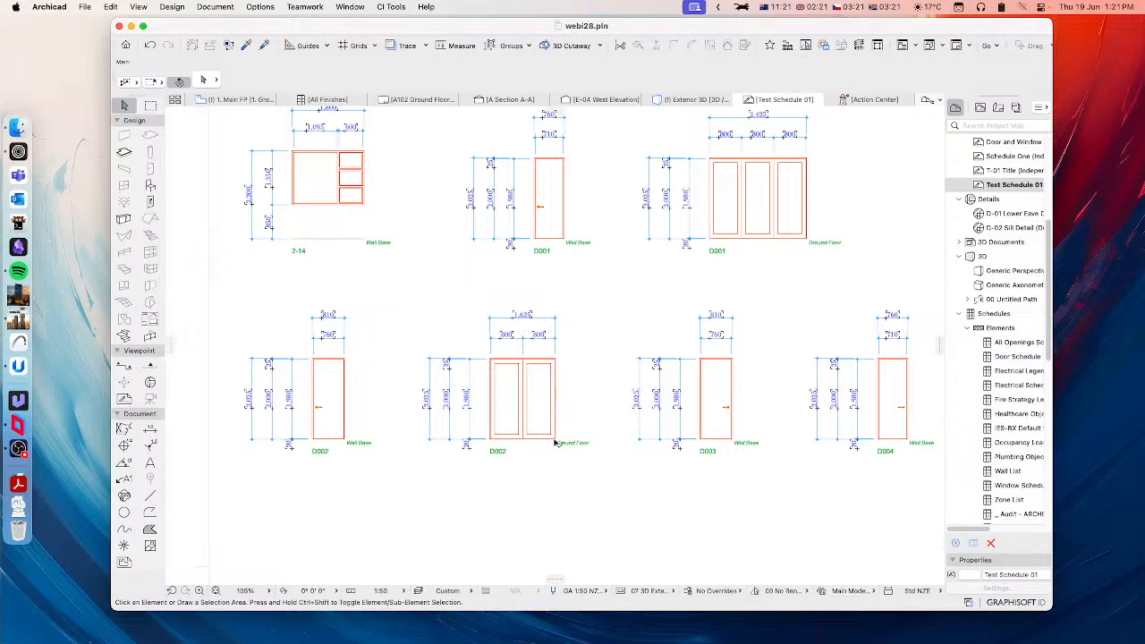
scroll(516, 444, up, 5)
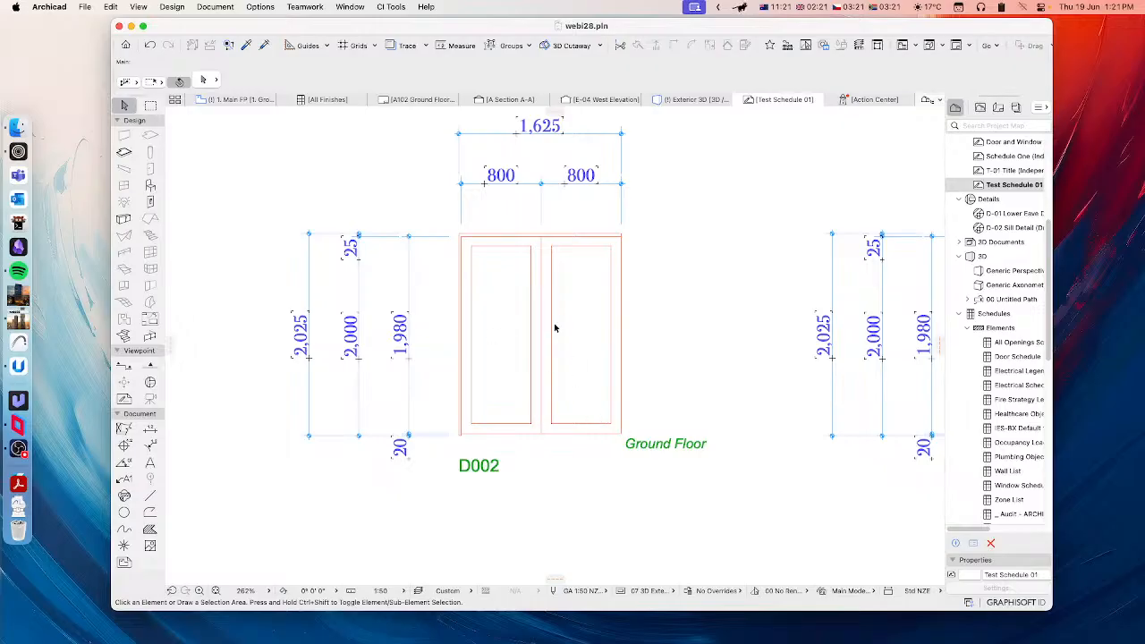
scroll(531, 309, down, 3)
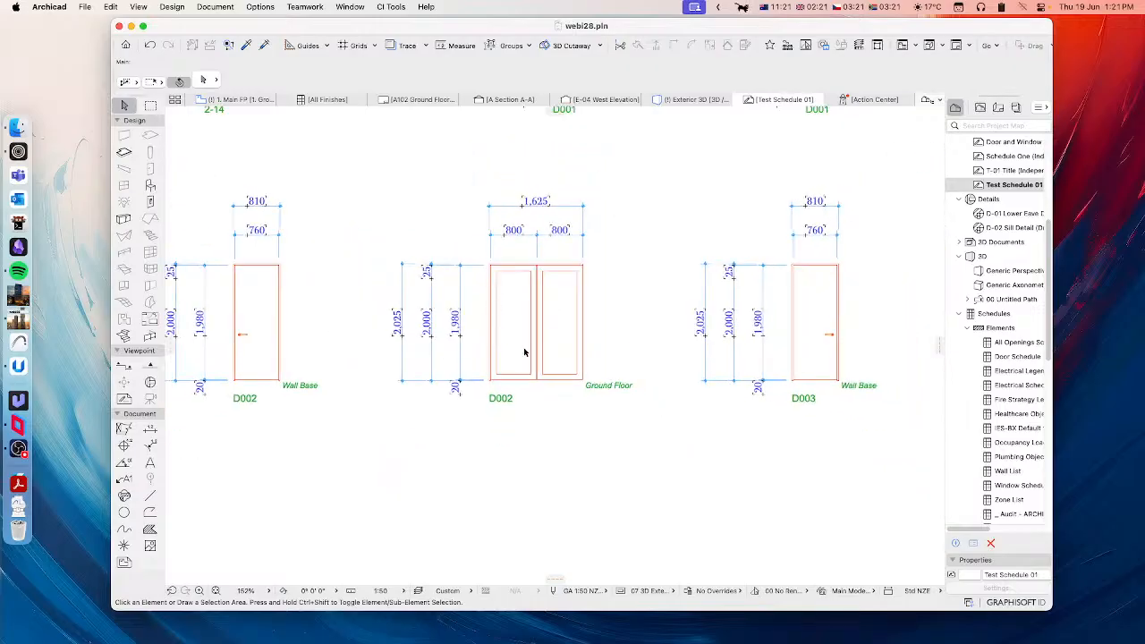
scroll(468, 331, up, 3)
scroll(594, 388, down, 5)
Step: Reopen the Schedule Manager and display the schedule's joinery item settings in place of the dimension settings
click(390, 7)
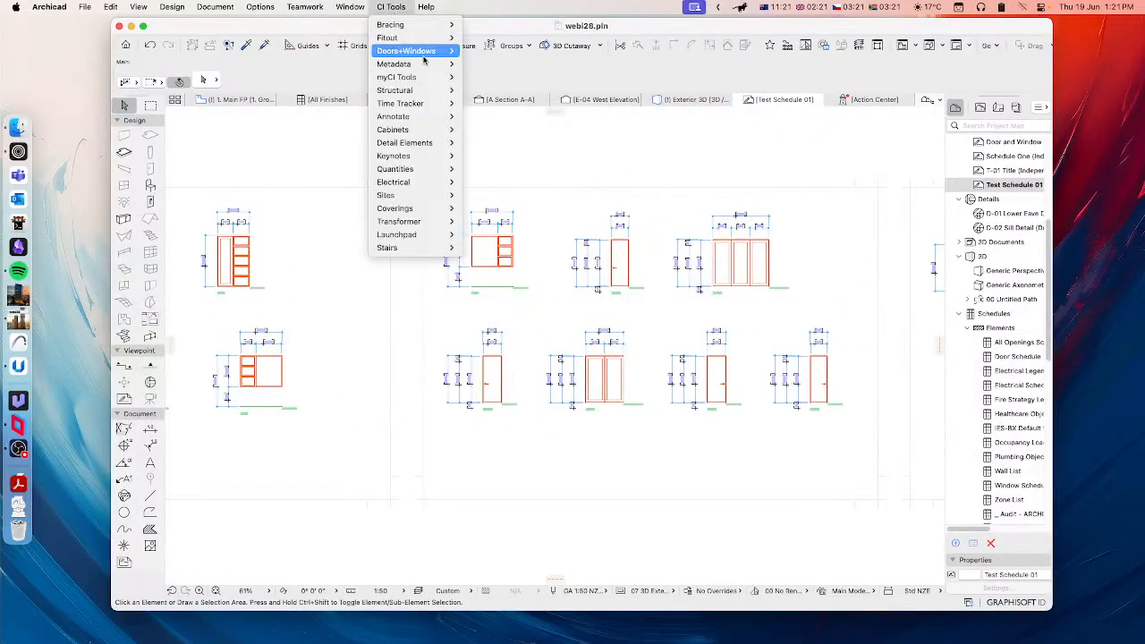
mouse_move(423, 40)
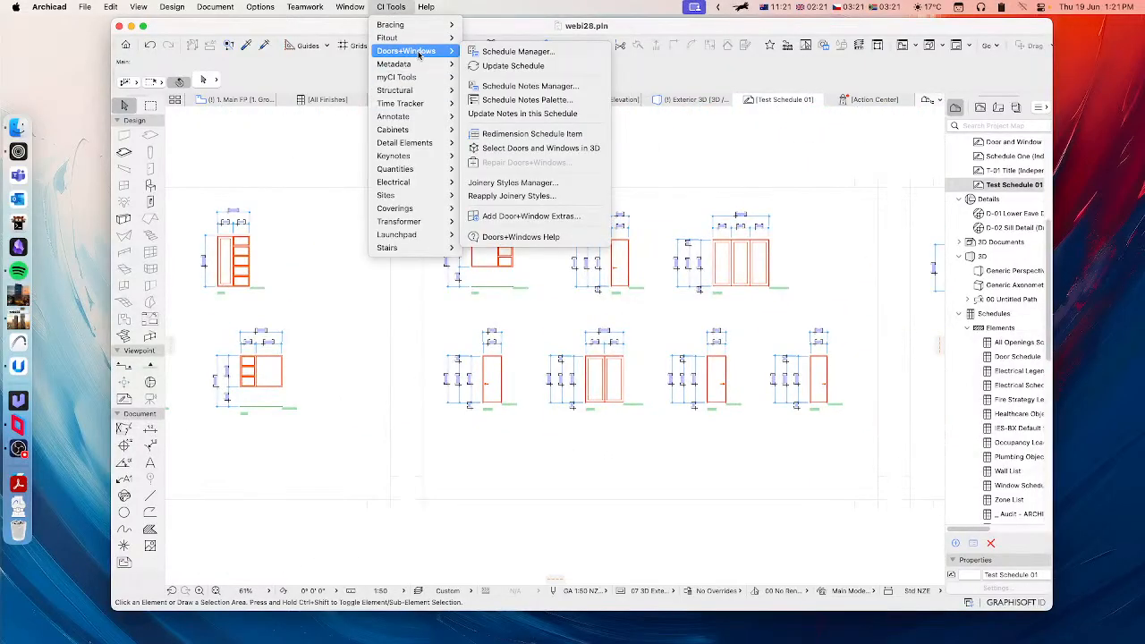
click(494, 53)
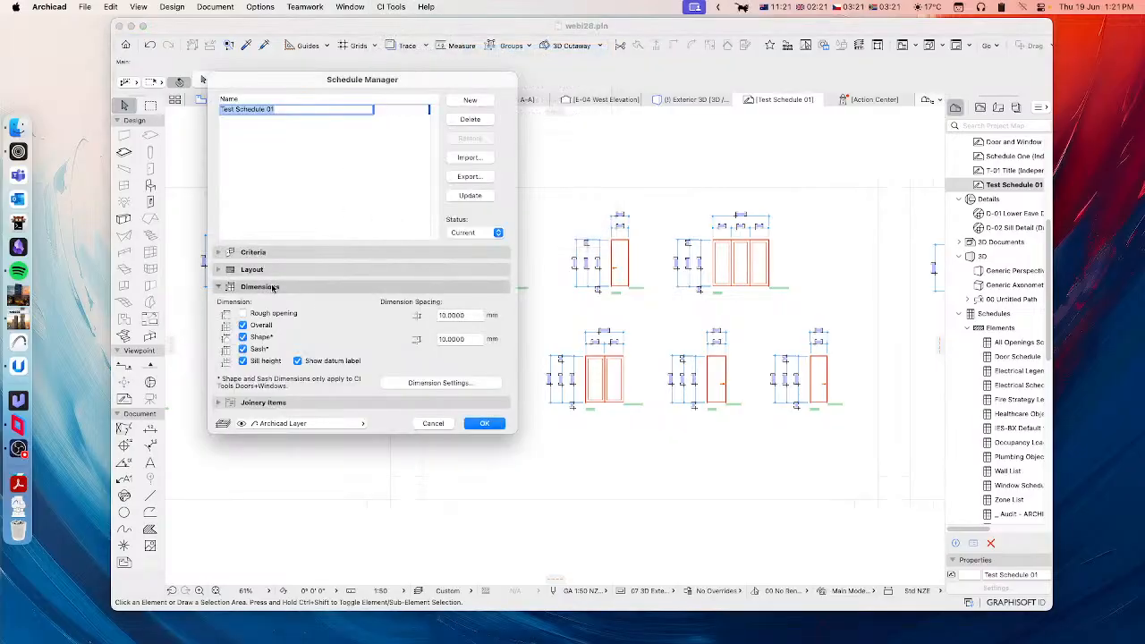
click(324, 285)
click(285, 306)
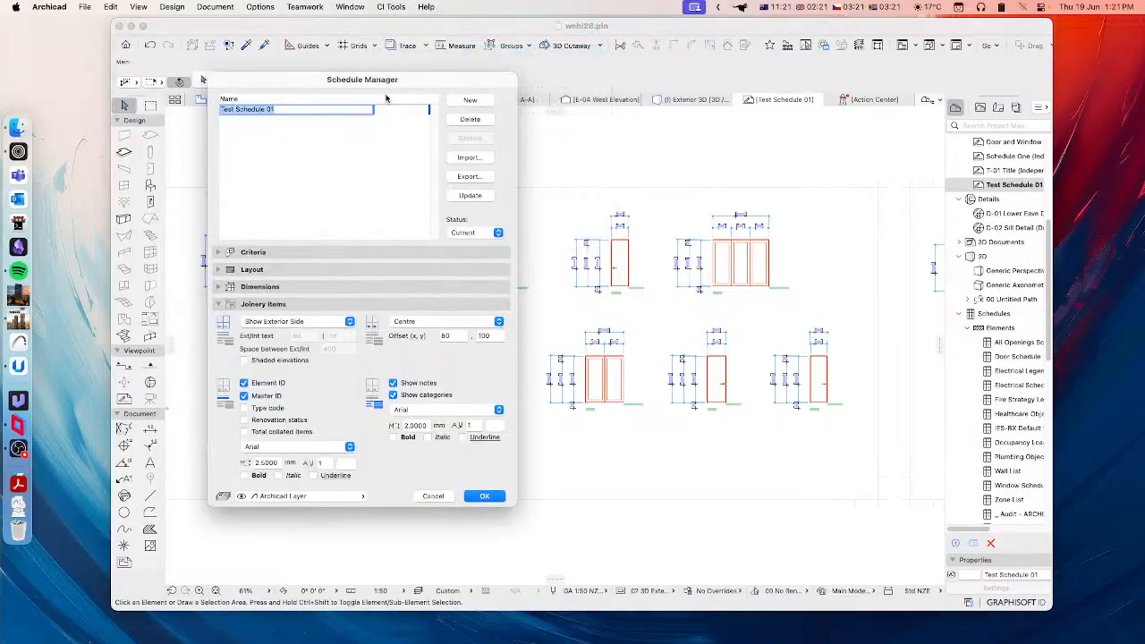
mouse_move(376, 86)
mouse_down()
mouse_move(456, 77)
mouse_move(529, 100)
mouse_move(420, 79)
mouse_up()
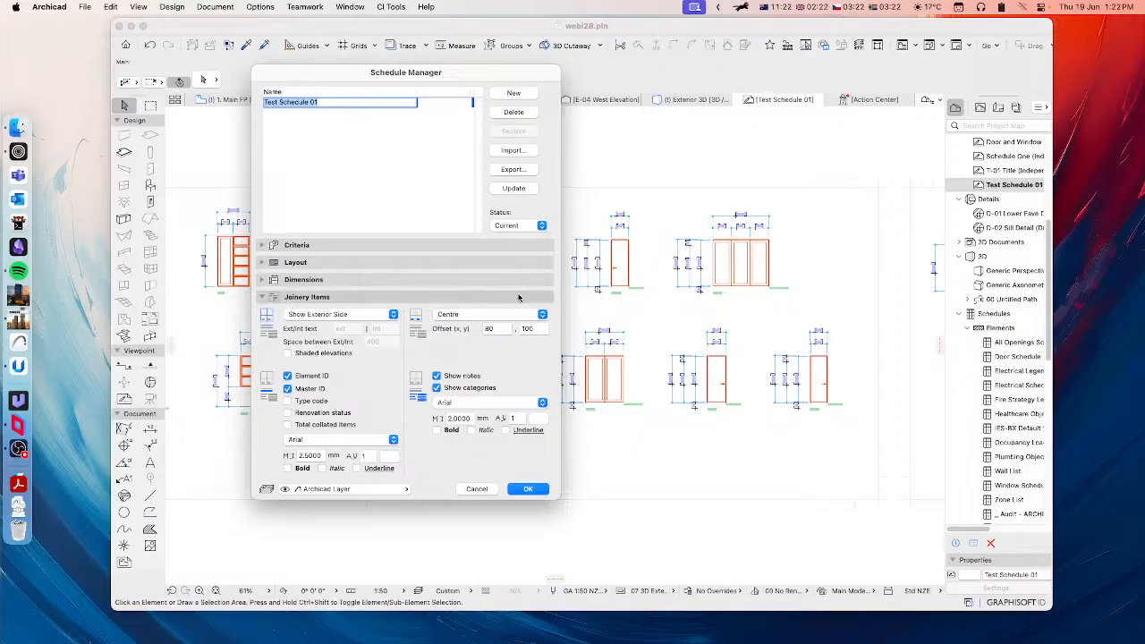
Step: Set the joinery items to show both sides and review the exterior and interior label texts
click(358, 314)
click(347, 328)
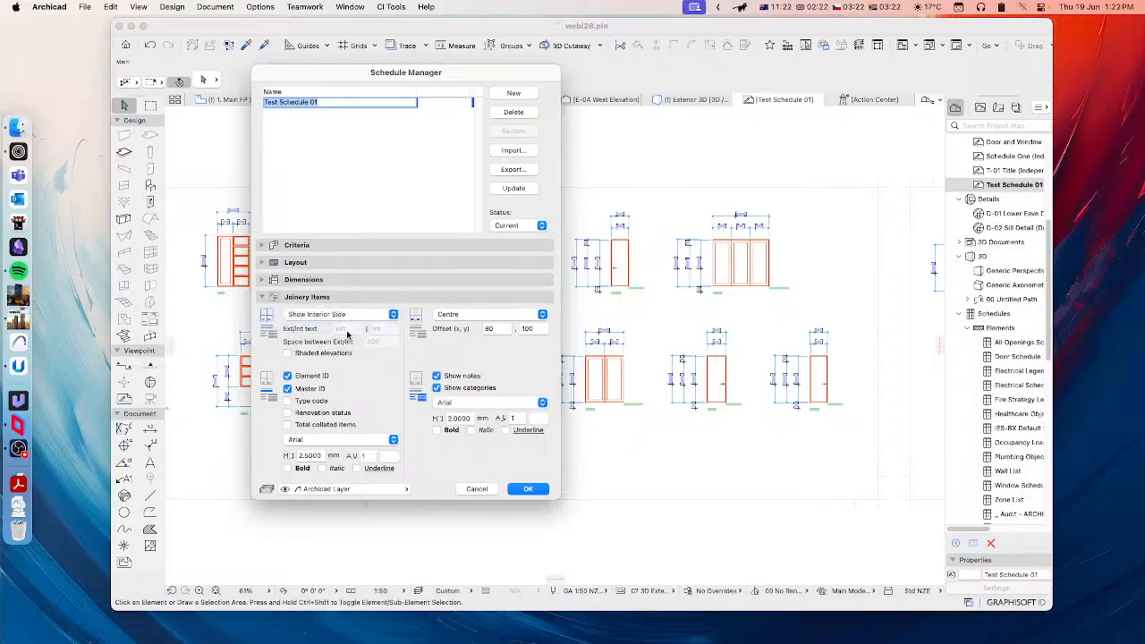
click(342, 315)
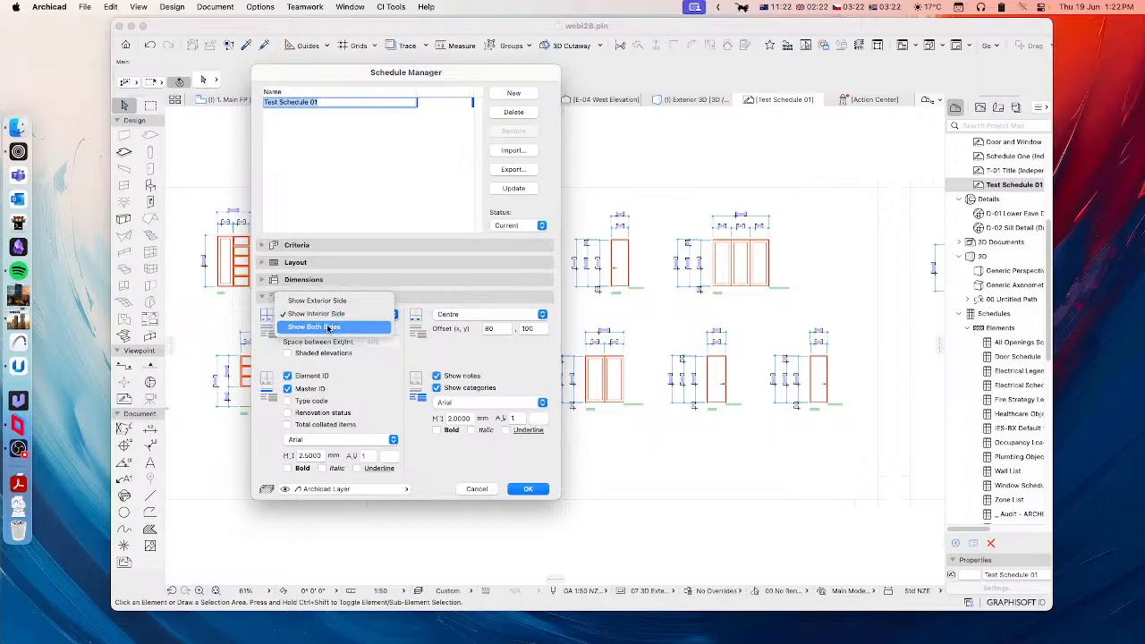
click(331, 327)
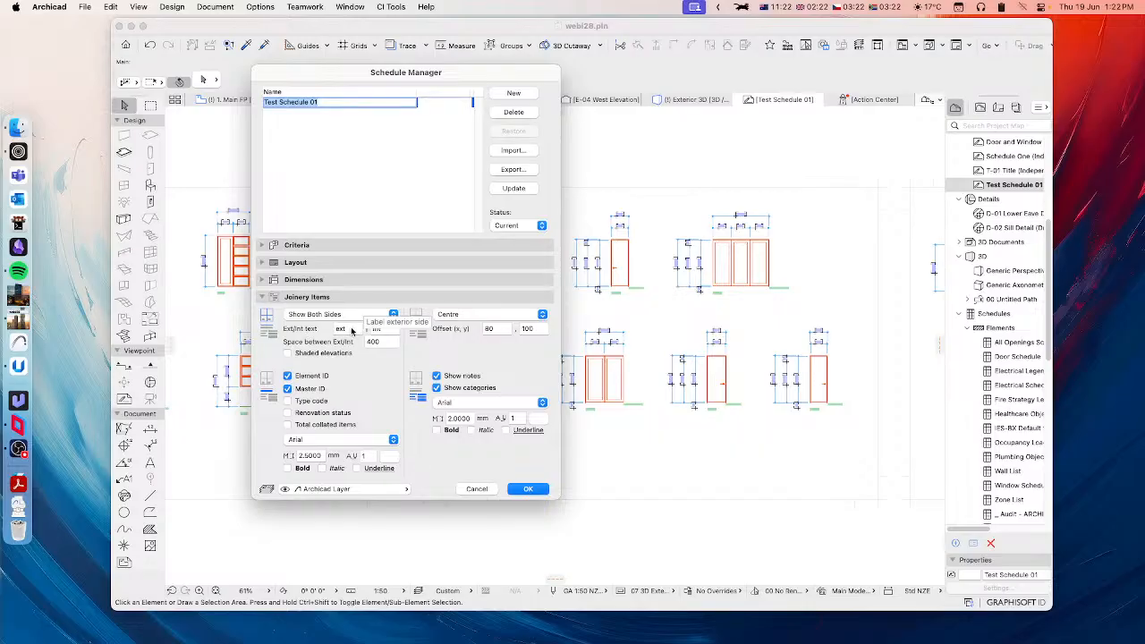
click(350, 328)
key(Tab)
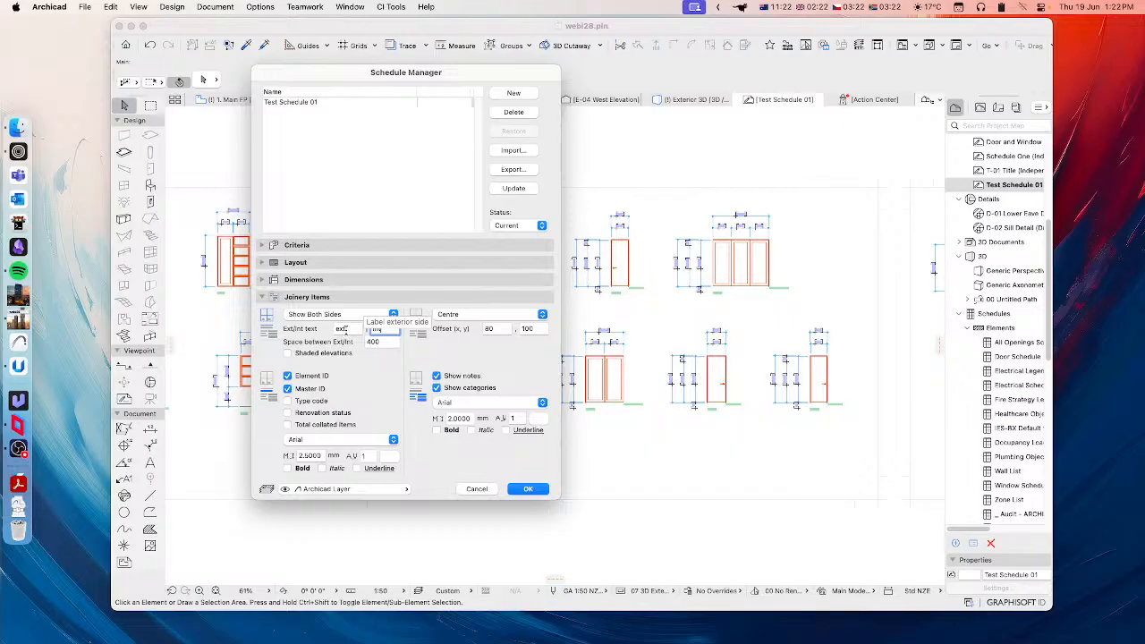
click(383, 329)
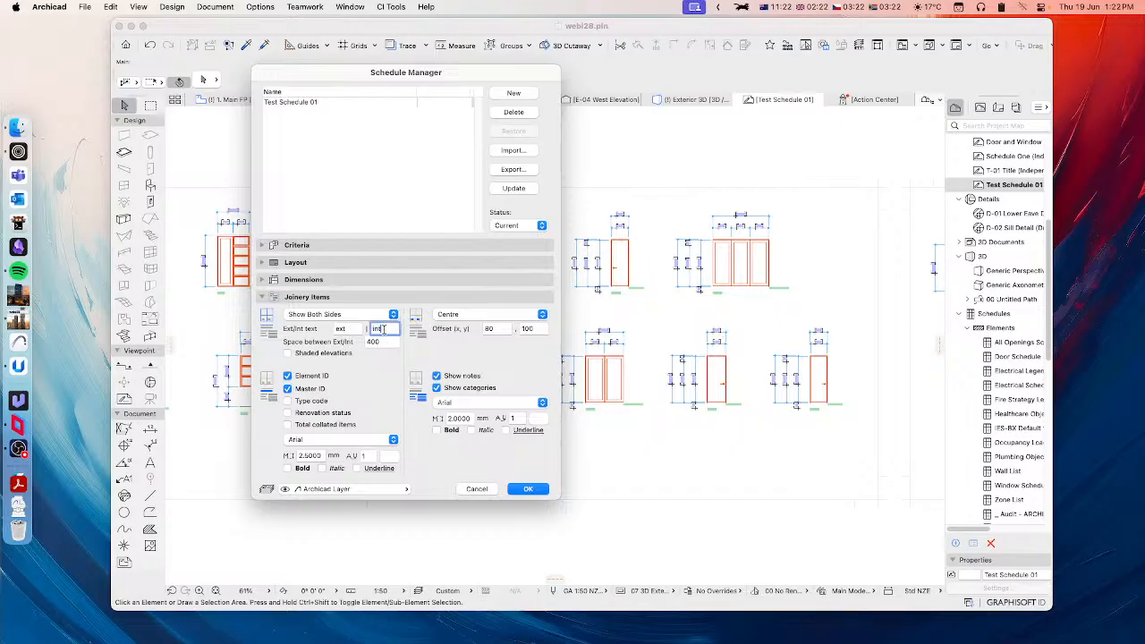
key(Tab)
Step: Turn on shaded elevations and include the type code, renovation status and total collated items in the joinery item text
click(288, 353)
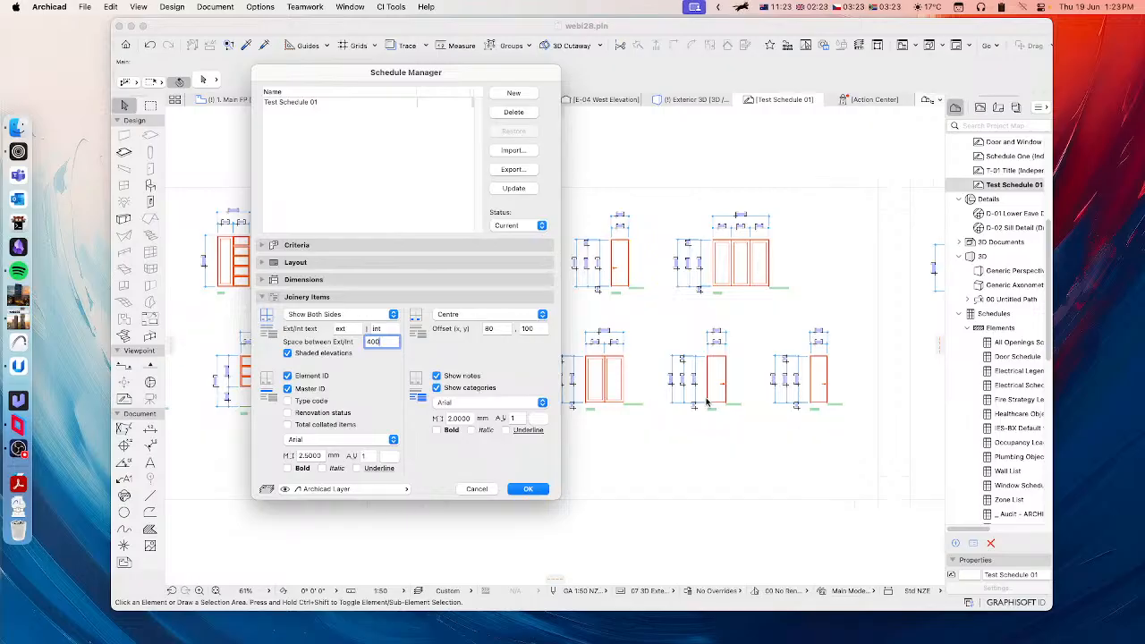
click(304, 426)
click(302, 414)
click(303, 402)
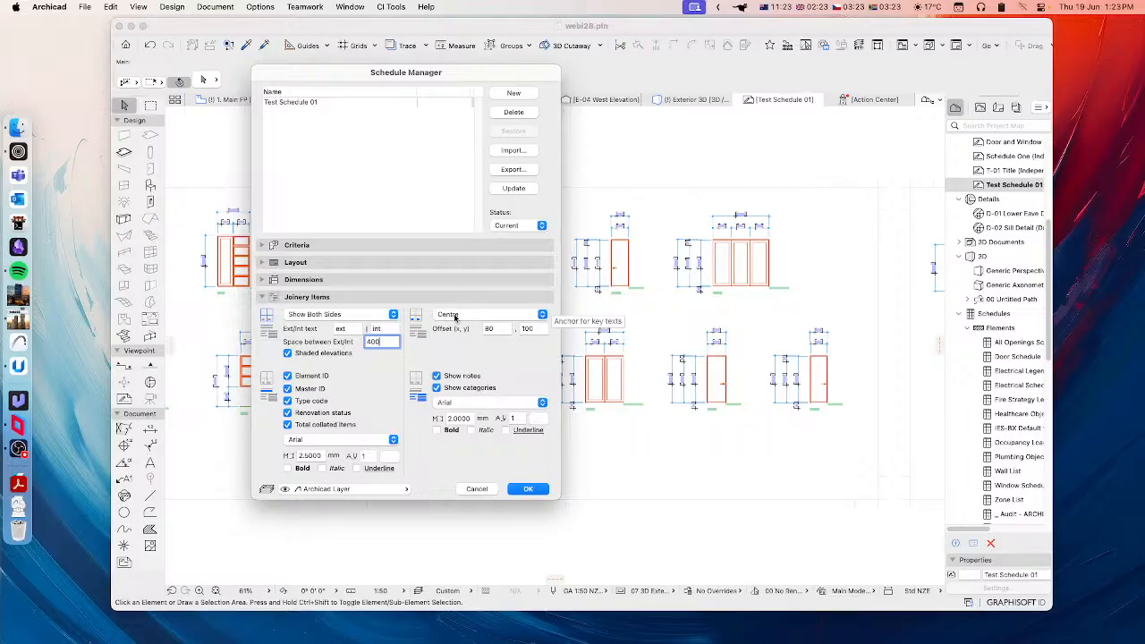
Step: Review the anchor options for key texts, then apply the joinery item settings and update the schedule worksheets
click(484, 321)
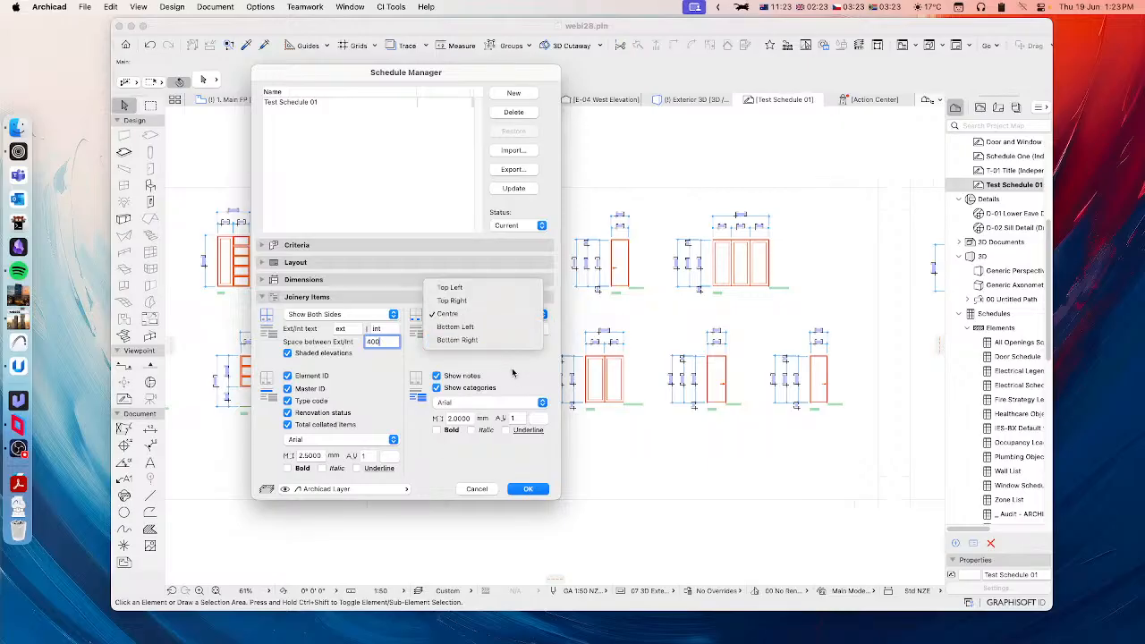
click(513, 359)
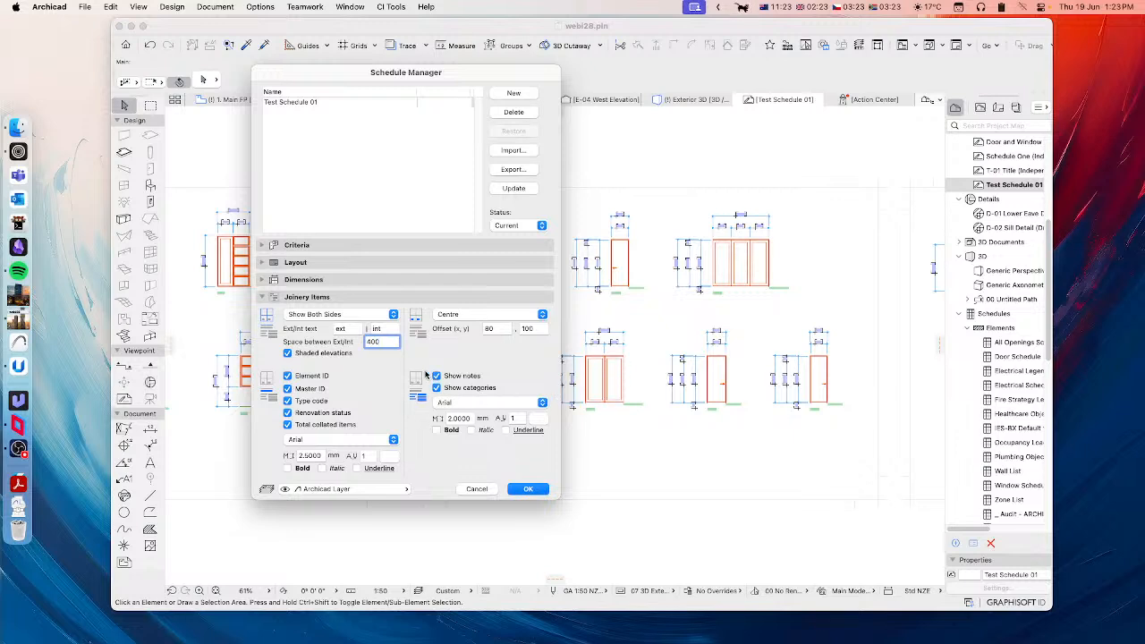
click(528, 490)
click(621, 278)
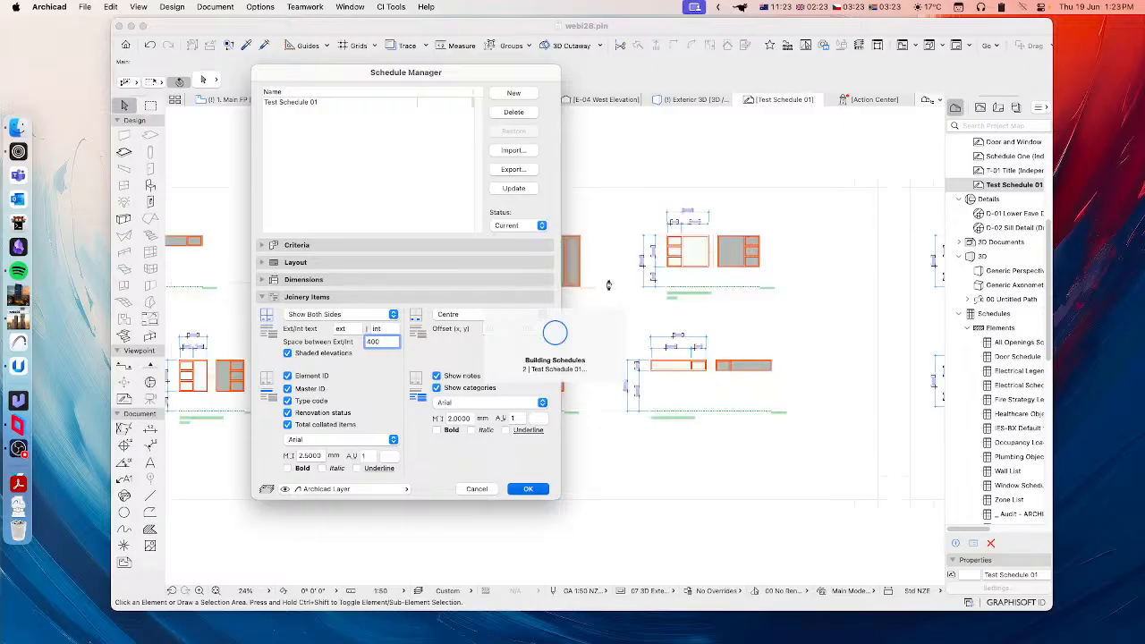
Step: Examine the shaded exterior and interior elevations and their item labels on the rebuilt worksheet
mouse_move(220, 314)
middle_down()
mouse_move(484, 343)
mouse_move(684, 313)
middle_up()
scroll(684, 313, up, 5)
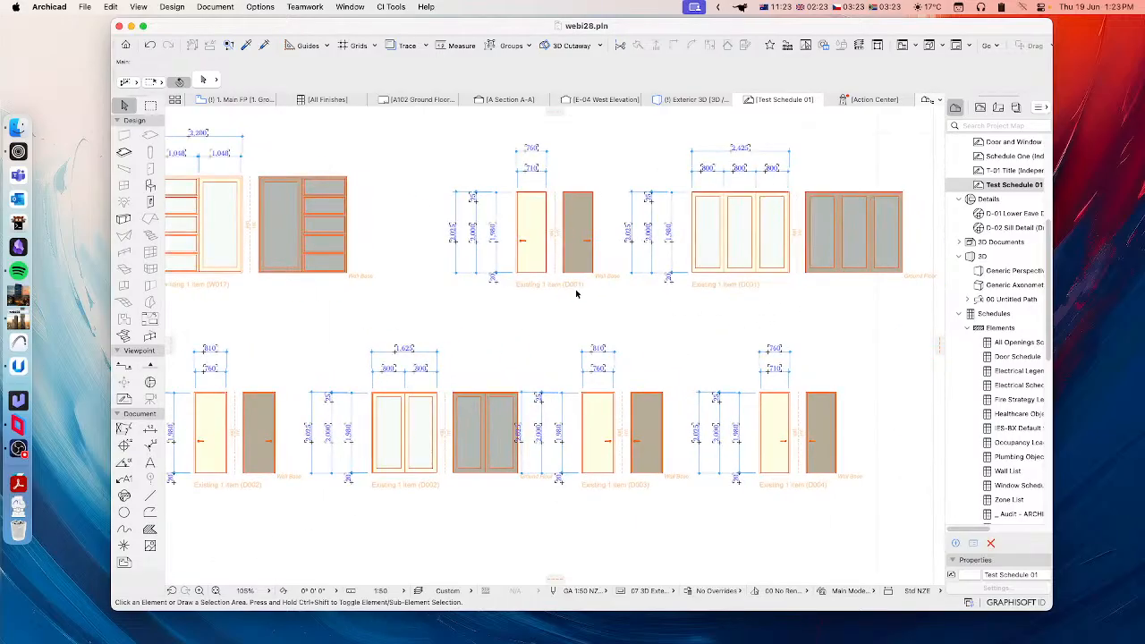
middle_drag(612, 299, 736, 307)
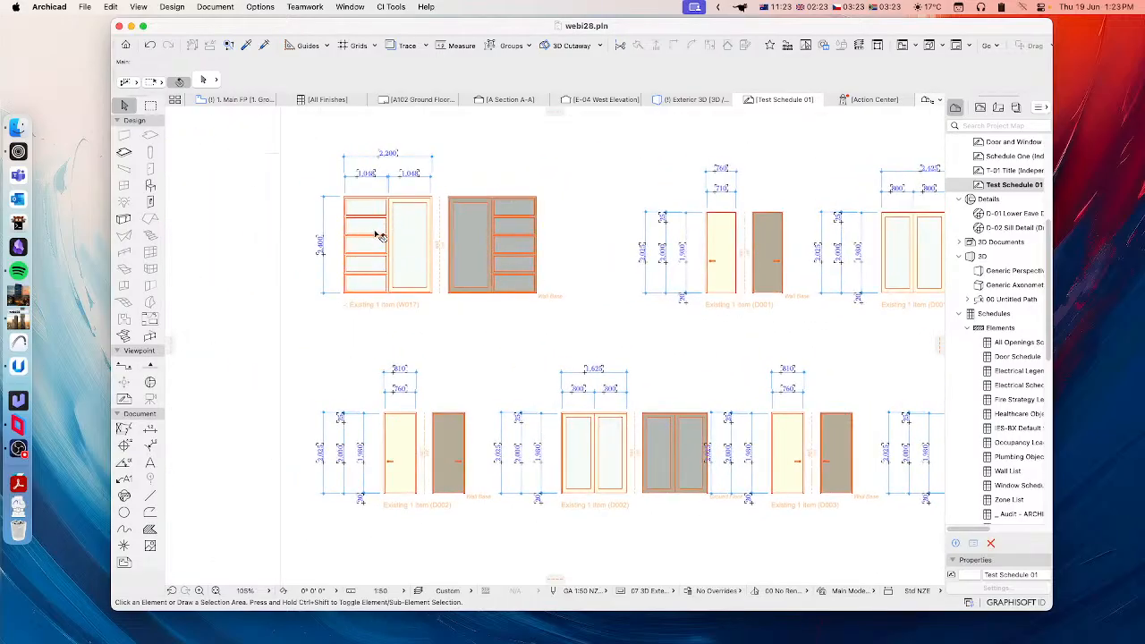
scroll(379, 236, up, 3)
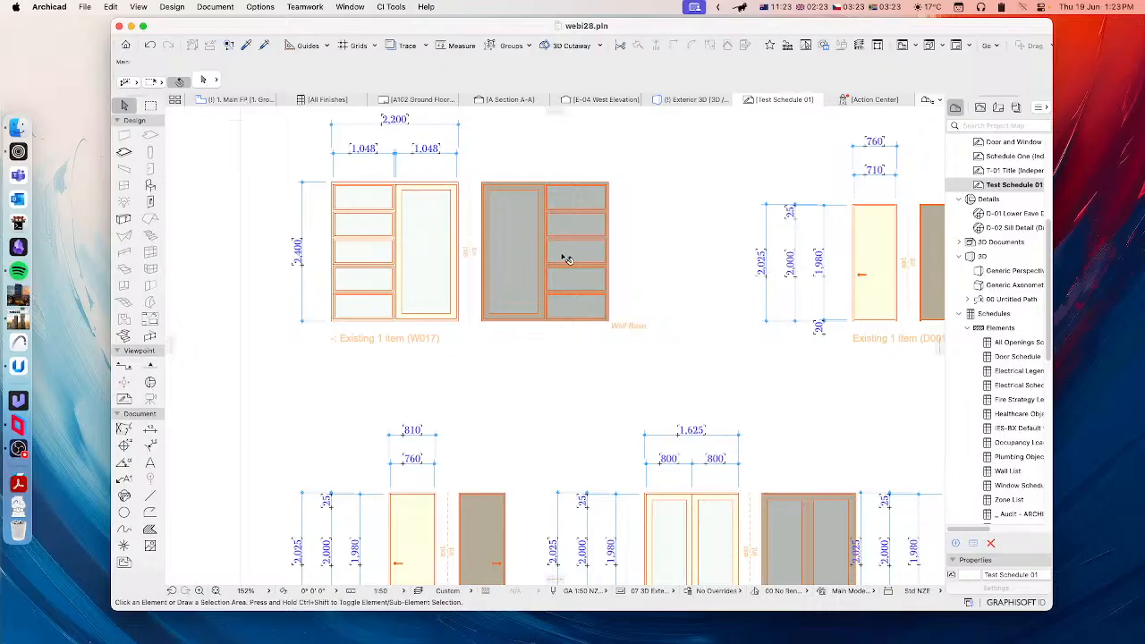
scroll(498, 270, down, 1)
scroll(498, 271, down, 3)
scroll(465, 267, right, 2)
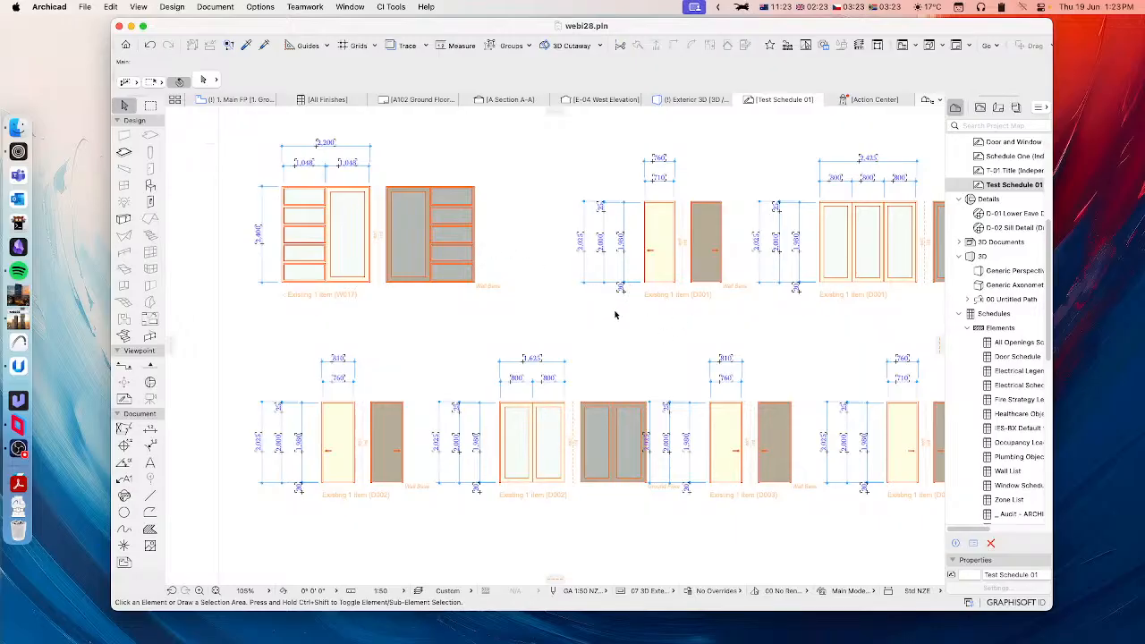
Step: Examine the door and window elevations and their label texts across the first two sheets of the Test Schedule 01 worksheet
scroll(701, 328, right, 2)
scroll(576, 298, up, 3)
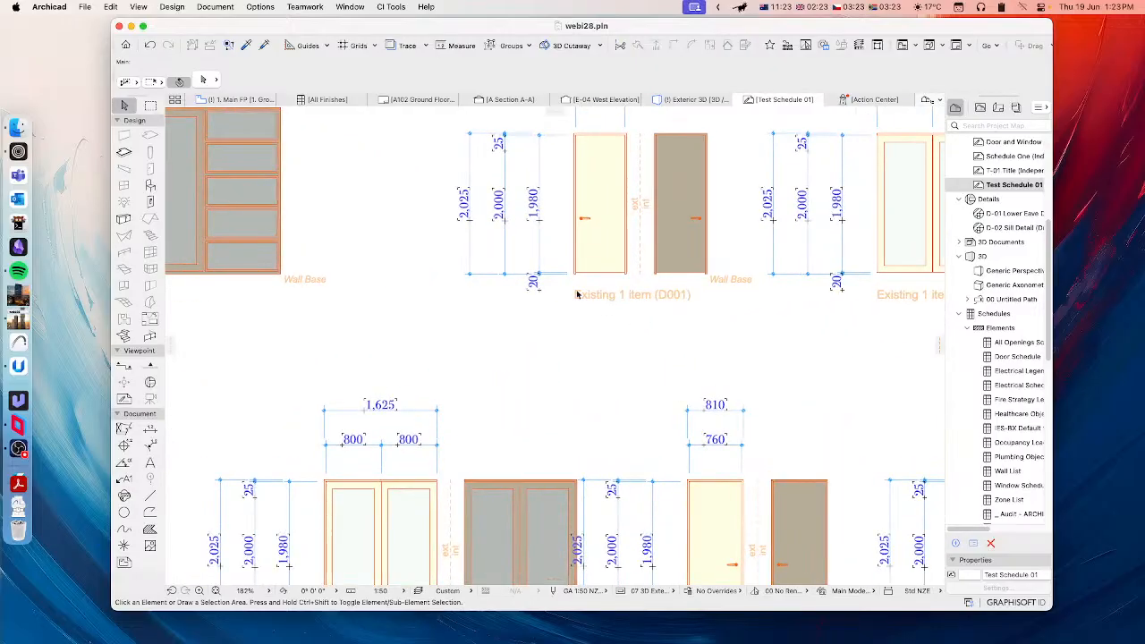
scroll(597, 305, down, 5)
scroll(690, 340, right, 5)
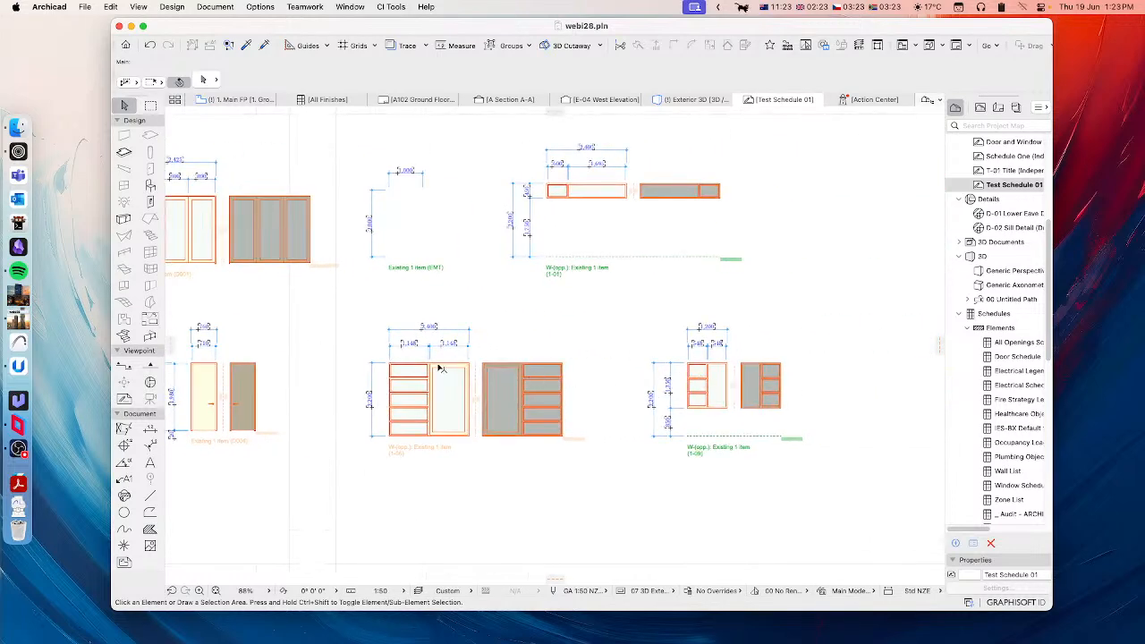
scroll(598, 358, left, 5)
scroll(492, 319, up, 3)
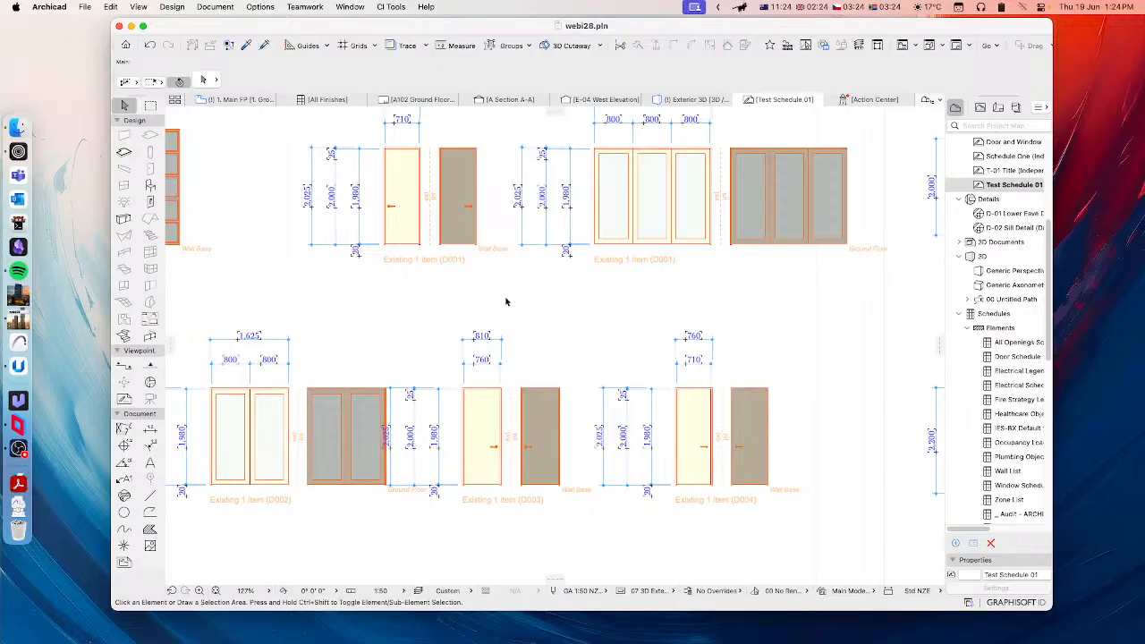
scroll(506, 302, right, 10)
scroll(621, 407, down, 2)
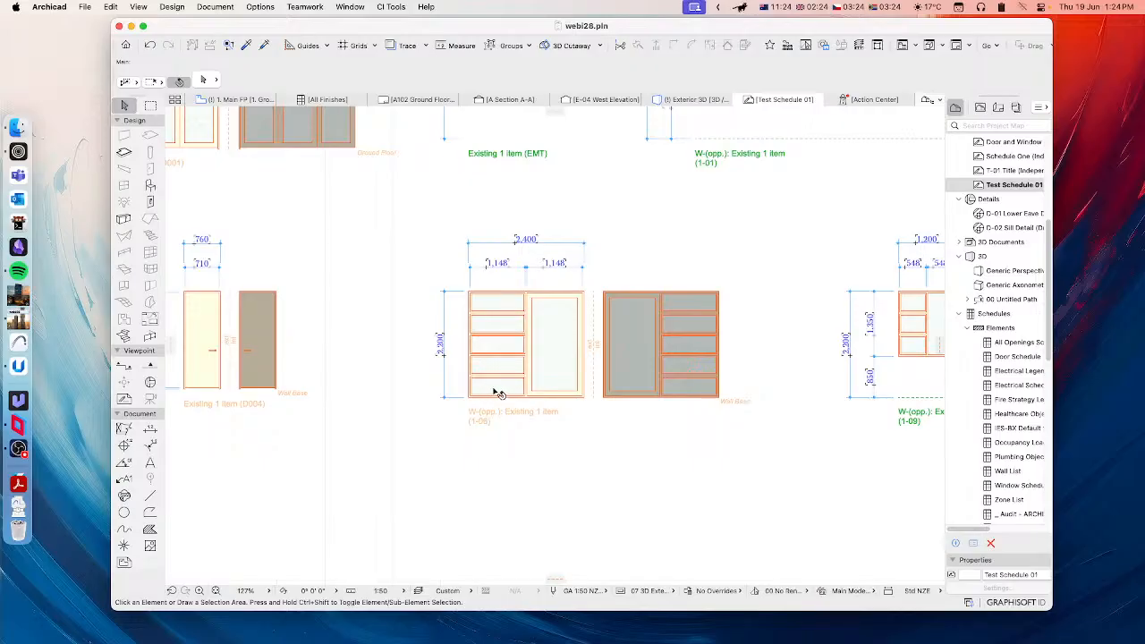
scroll(499, 410, down, 3)
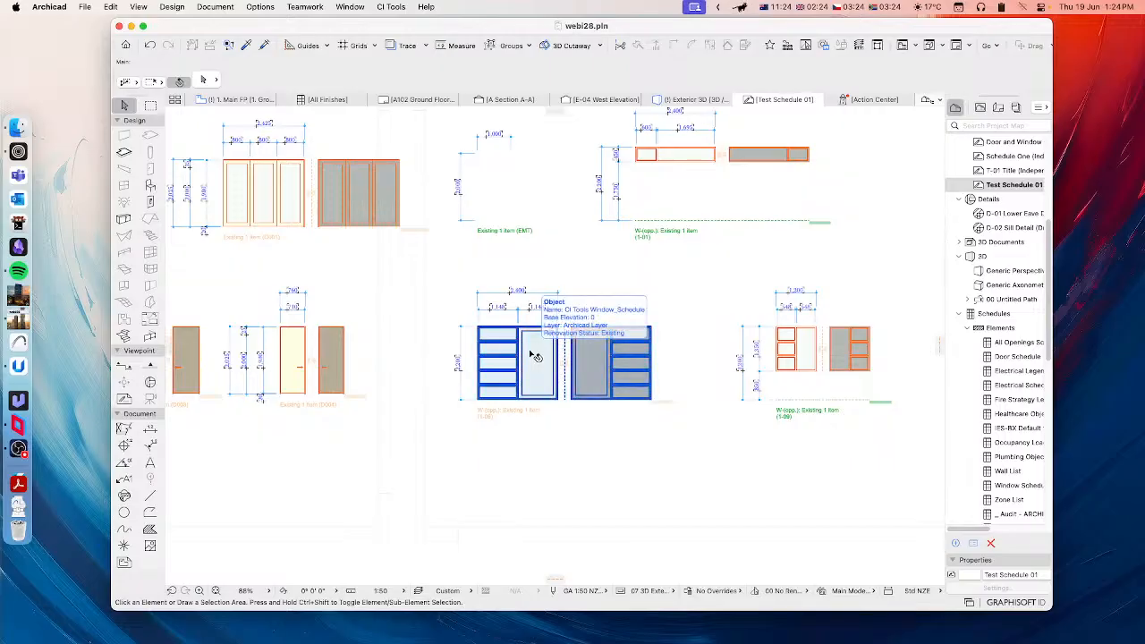
Step: Check the remaining schedule sheets, including the collated items label, and return to the first sheet
middle_drag(851, 373, 540, 359)
scroll(788, 350, down, 1)
middle_drag(788, 351, 553, 375)
scroll(730, 376, up, 2)
middle_drag(926, 361, 615, 374)
middle_drag(733, 356, 417, 385)
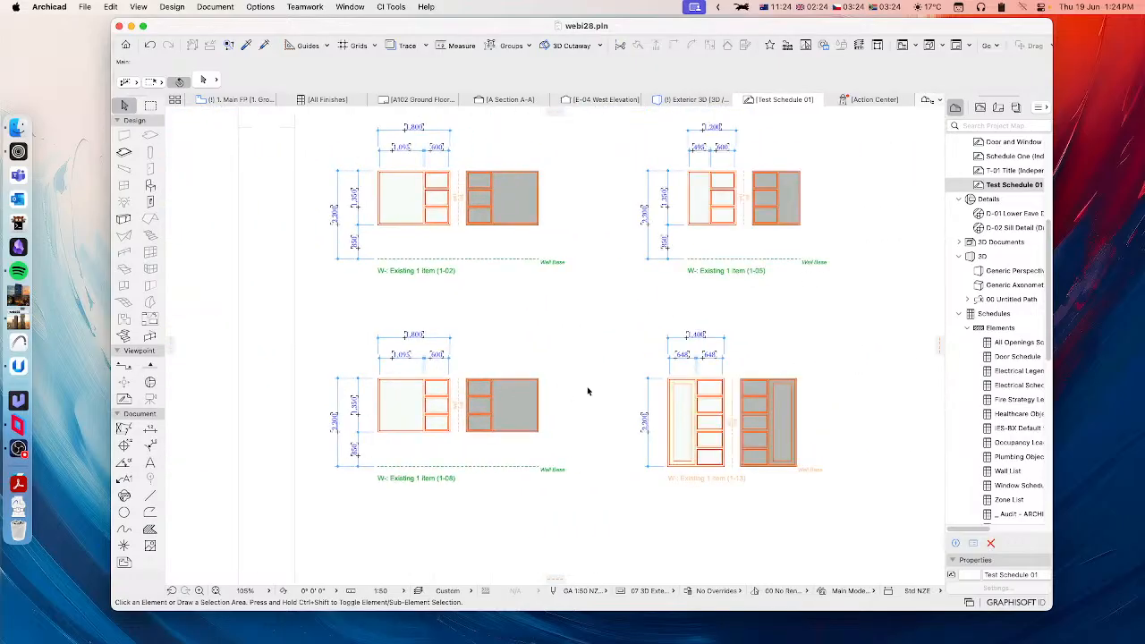
middle_drag(591, 391, 450, 388)
scroll(448, 389, down, 5)
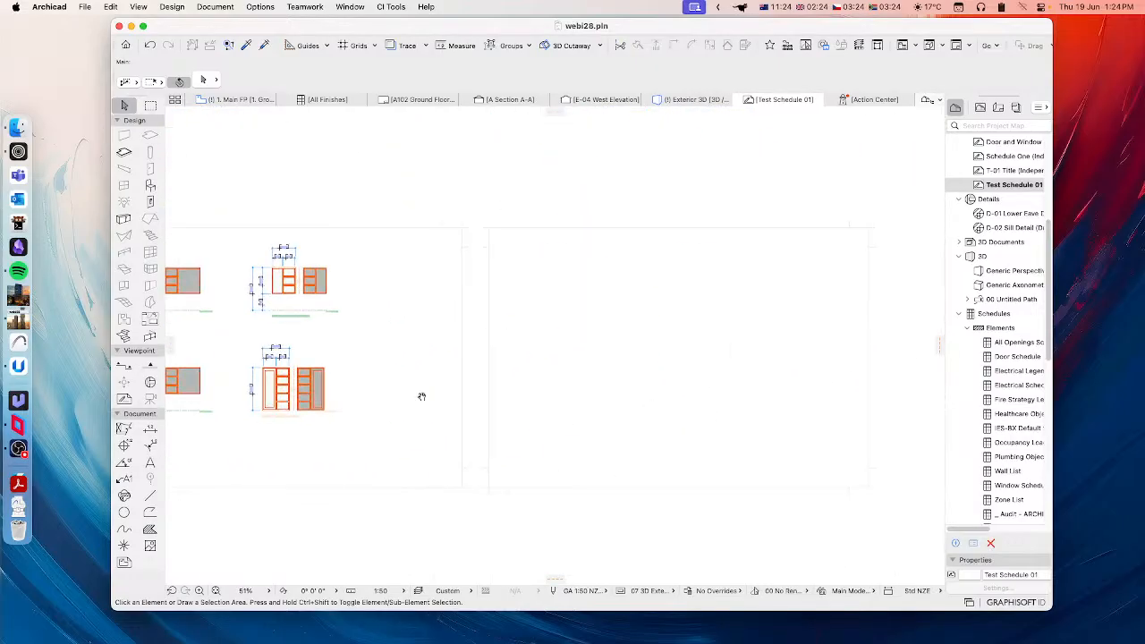
scroll(710, 306, up, 5)
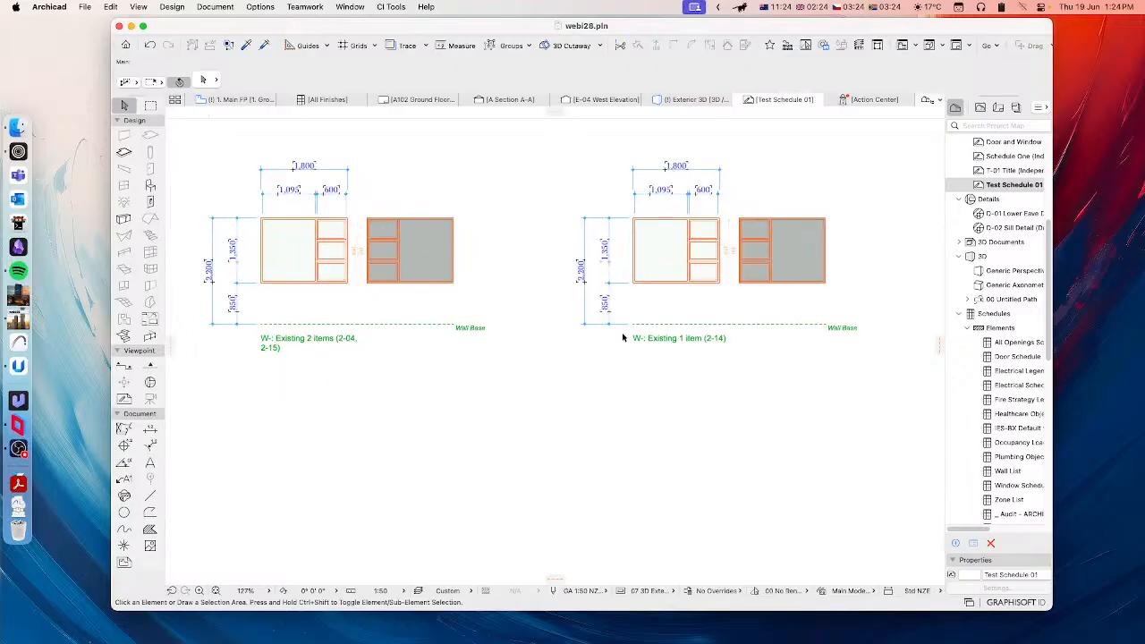
middle_drag(264, 311, 434, 345)
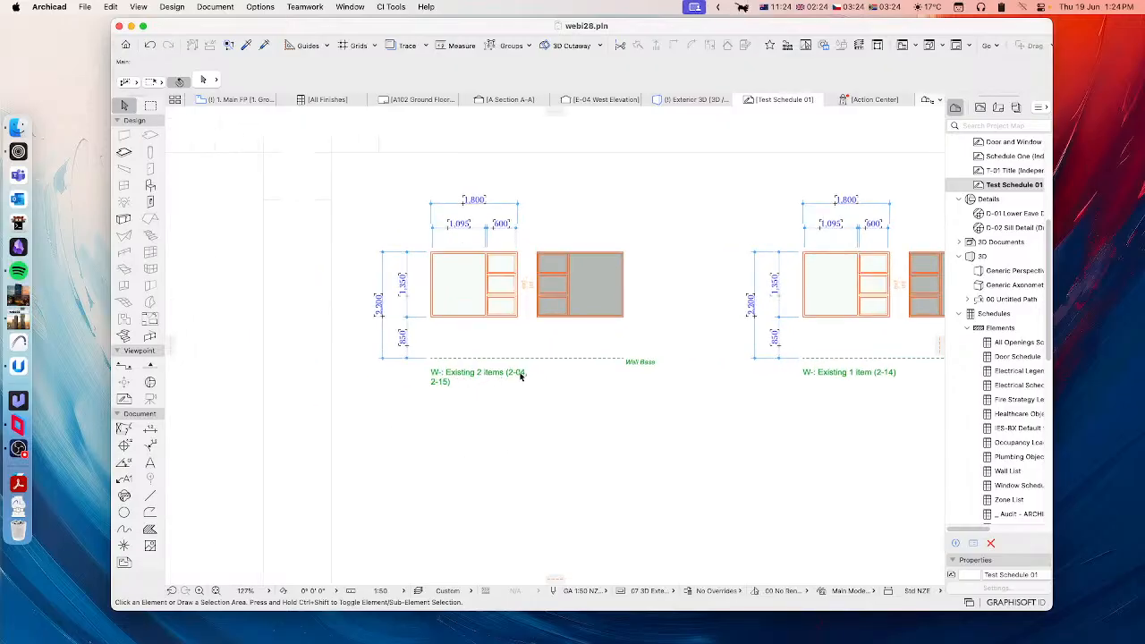
scroll(444, 389, down, 9)
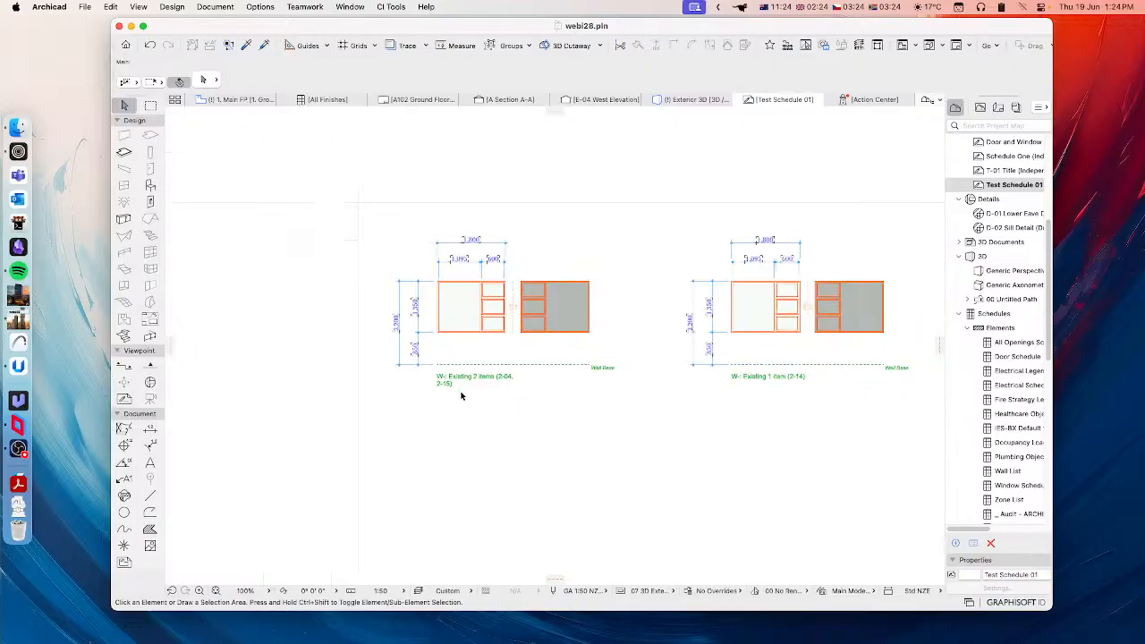
middle_drag(675, 353, 736, 351)
middle_drag(431, 355, 677, 324)
middle_drag(439, 358, 685, 345)
scroll(425, 369, up, 5)
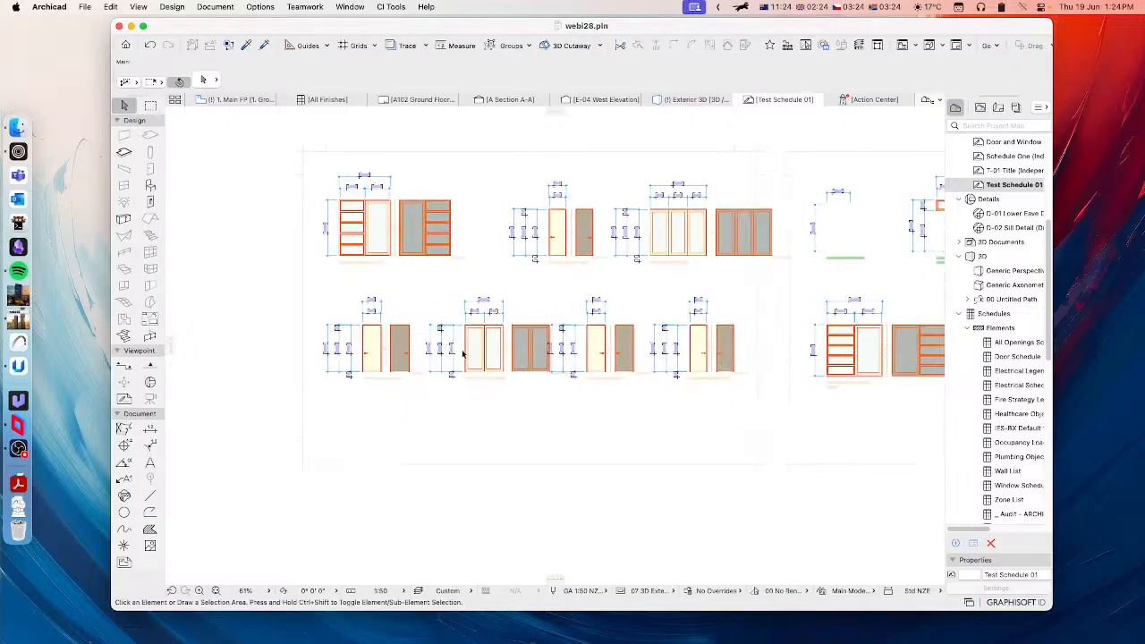
scroll(481, 324, up, 2)
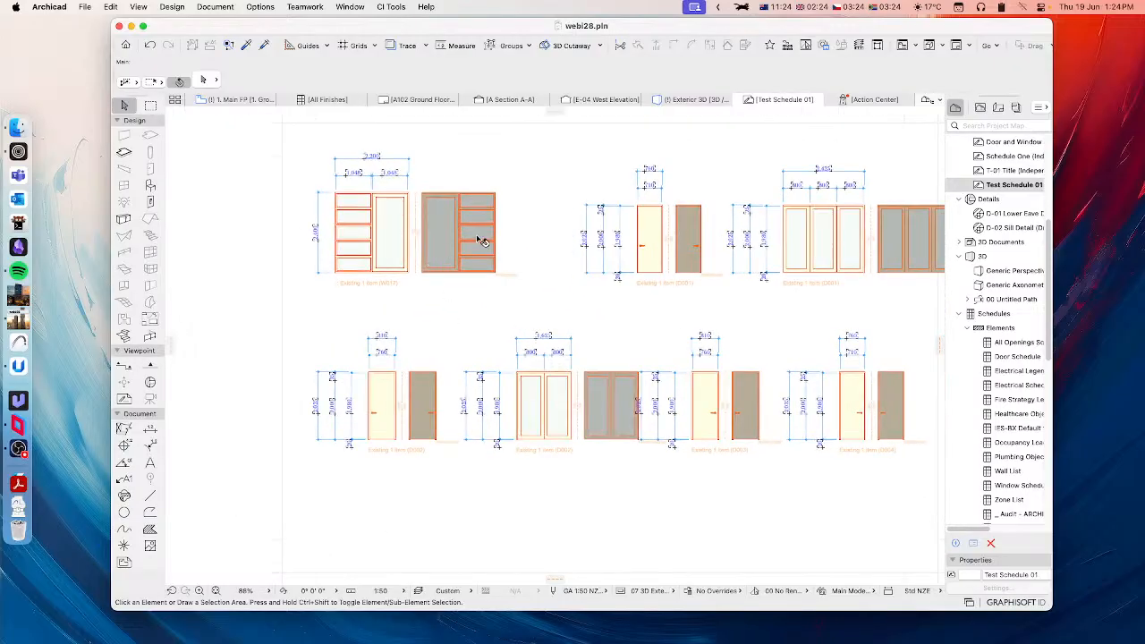
Step: Open the Doors+Windows Schedule Notes palette and move it clear of the W017 window elevation
click(392, 7)
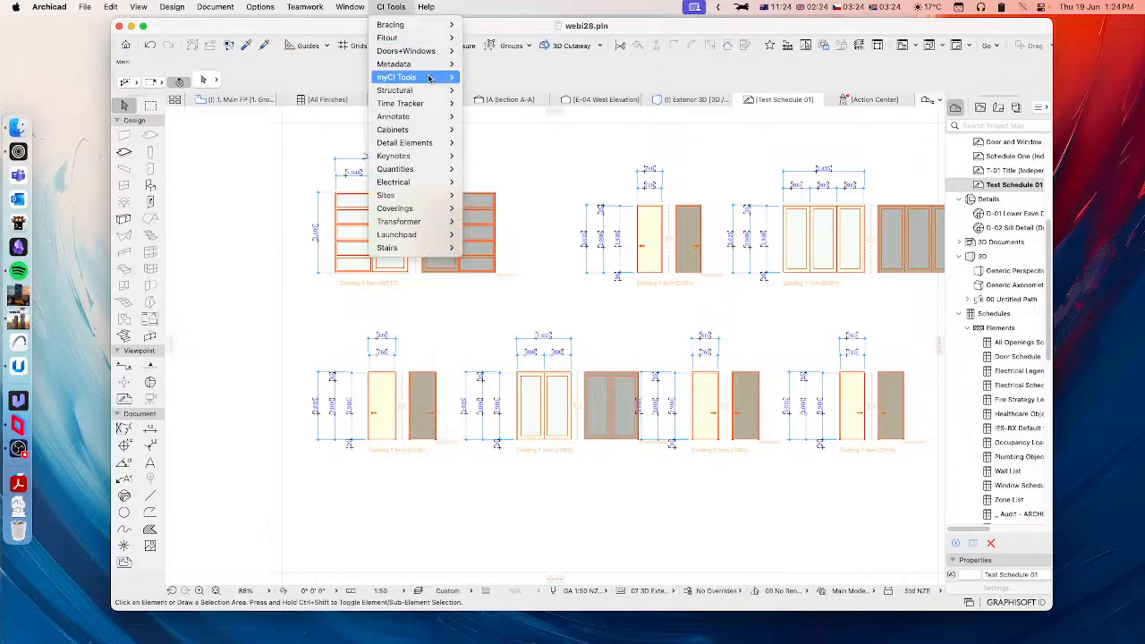
mouse_move(407, 51)
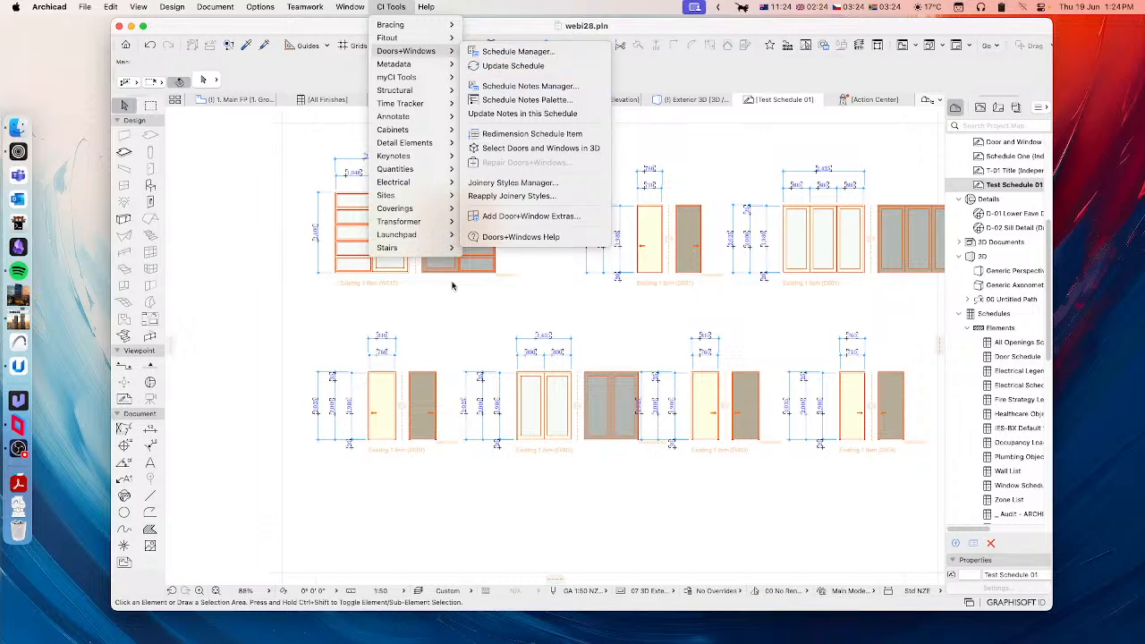
mouse_move(431, 144)
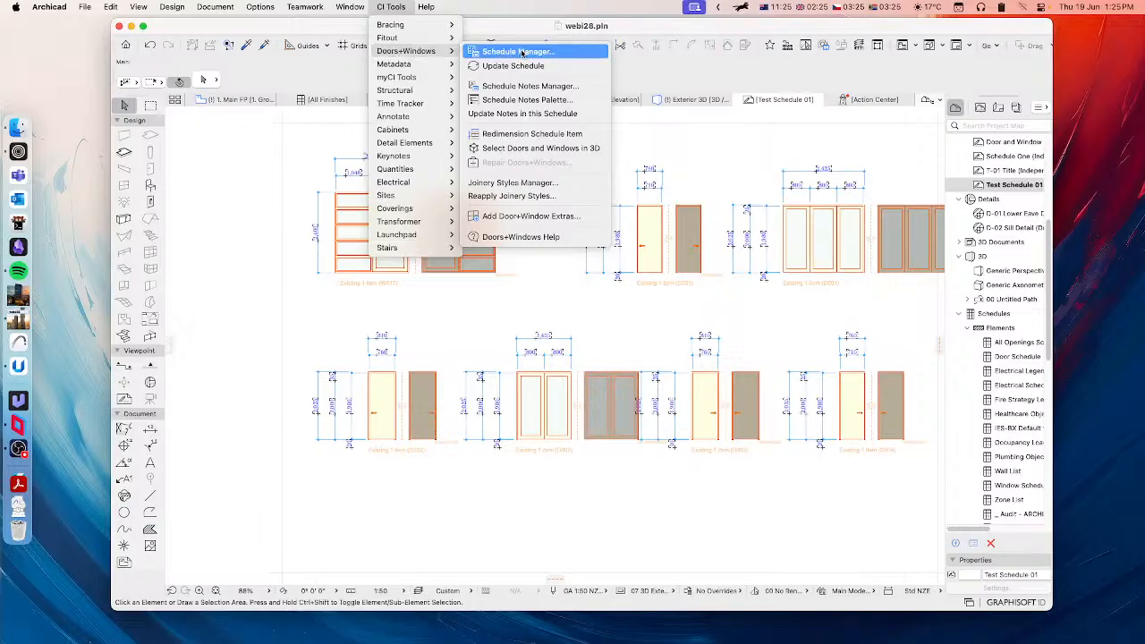
click(493, 93)
drag(587, 117, 866, 119)
scroll(382, 248, up, 5)
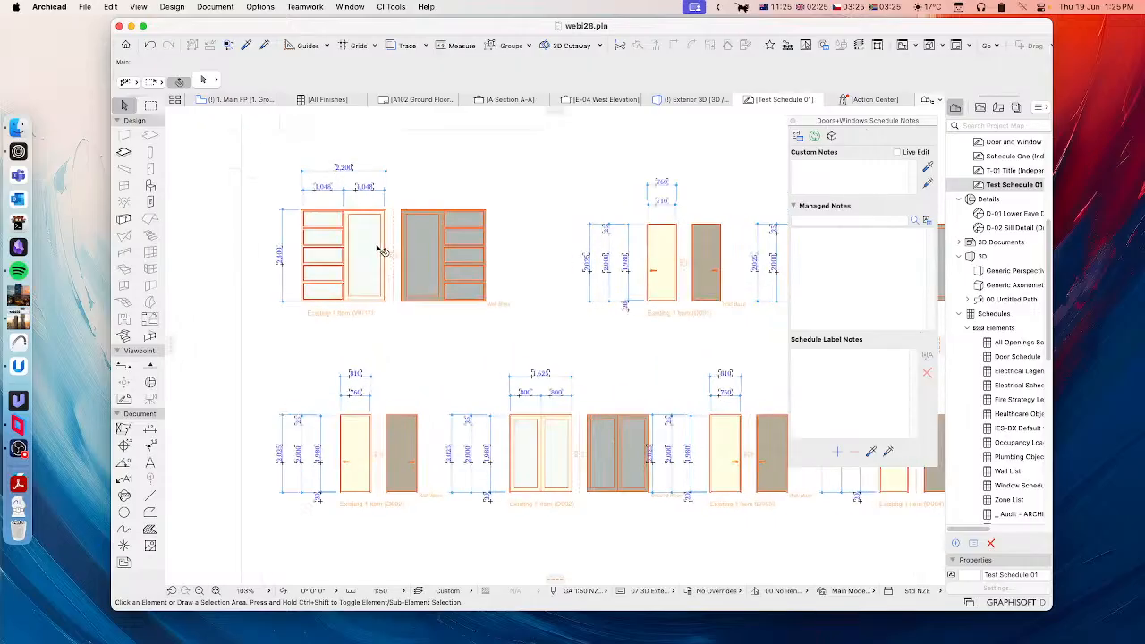
middle_drag(367, 252, 439, 283)
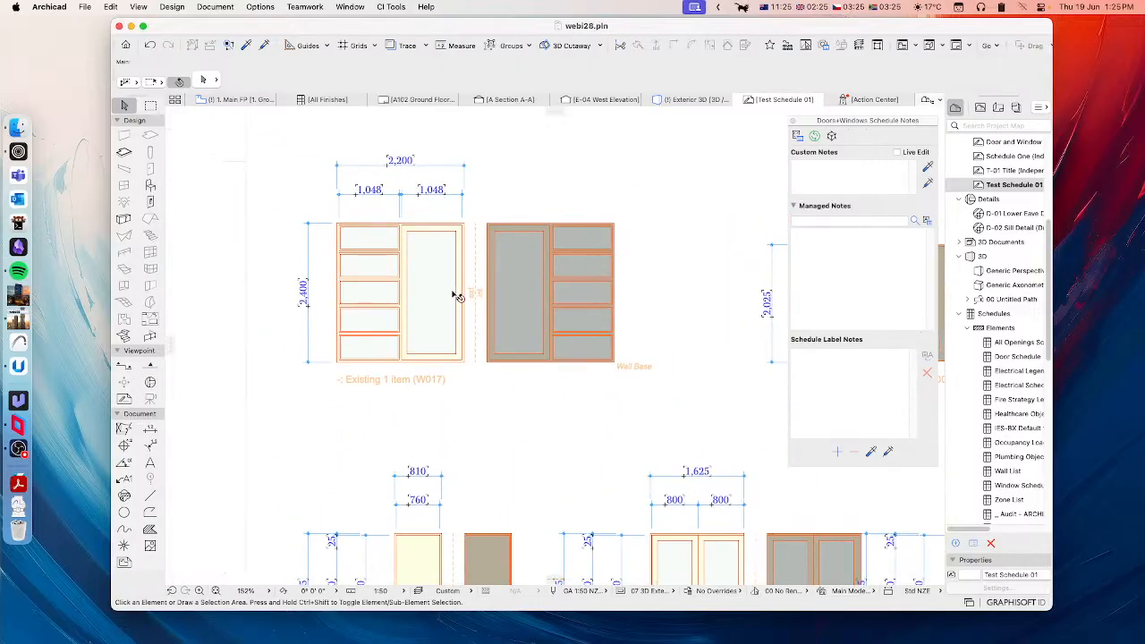
click(456, 296)
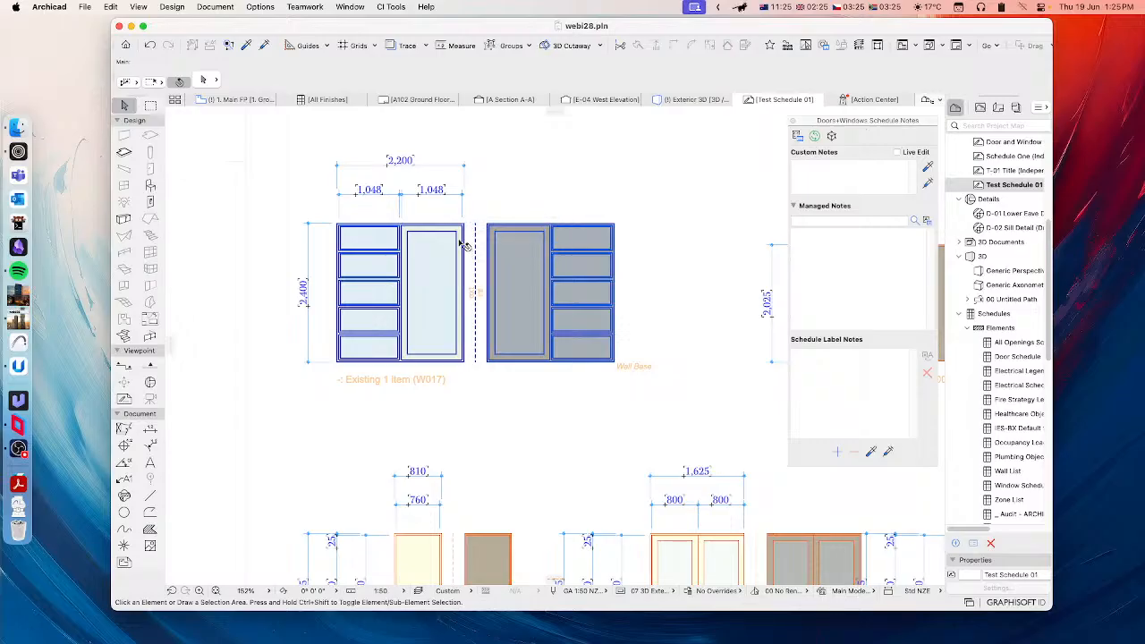
key(Escape)
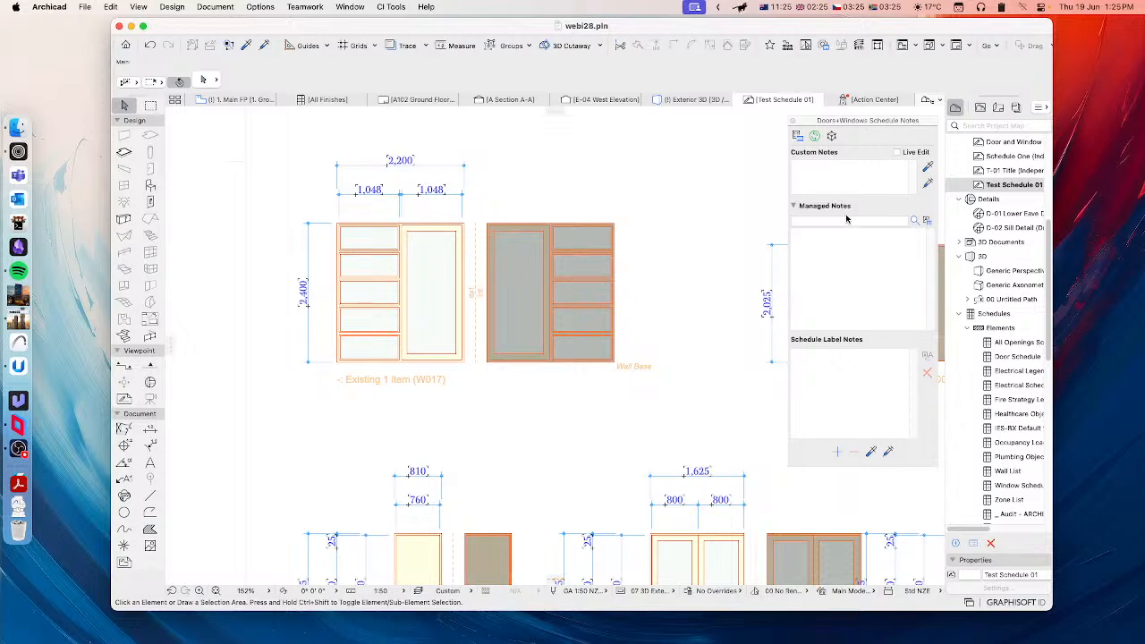
Step: Open the Schedule Notes Manager from the managed notes and add three new note categories
click(928, 222)
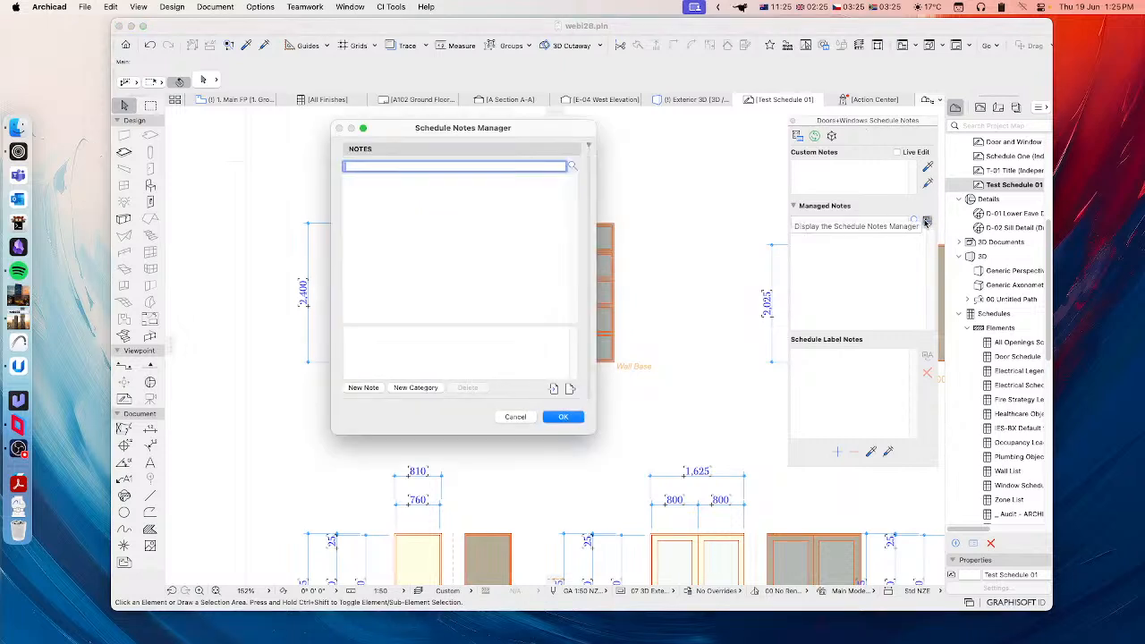
drag(490, 127, 608, 112)
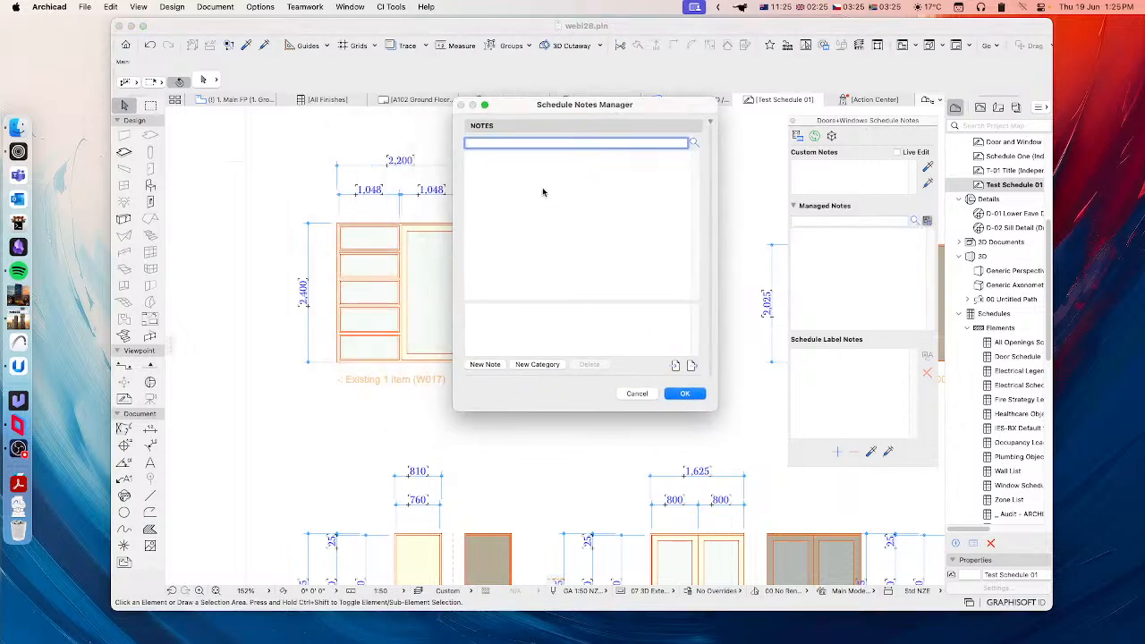
click(544, 218)
click(537, 364)
click(537, 365)
click(537, 364)
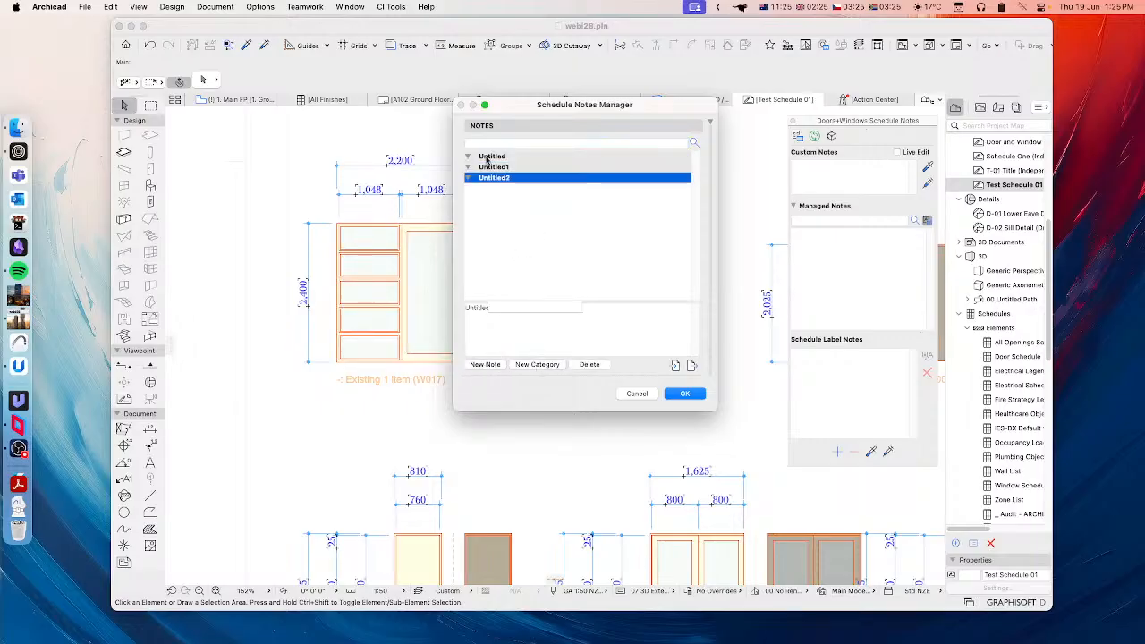
Step: Rename the three untitled note categories as Hardware, Finish and Glazing
click(488, 157)
click(582, 312)
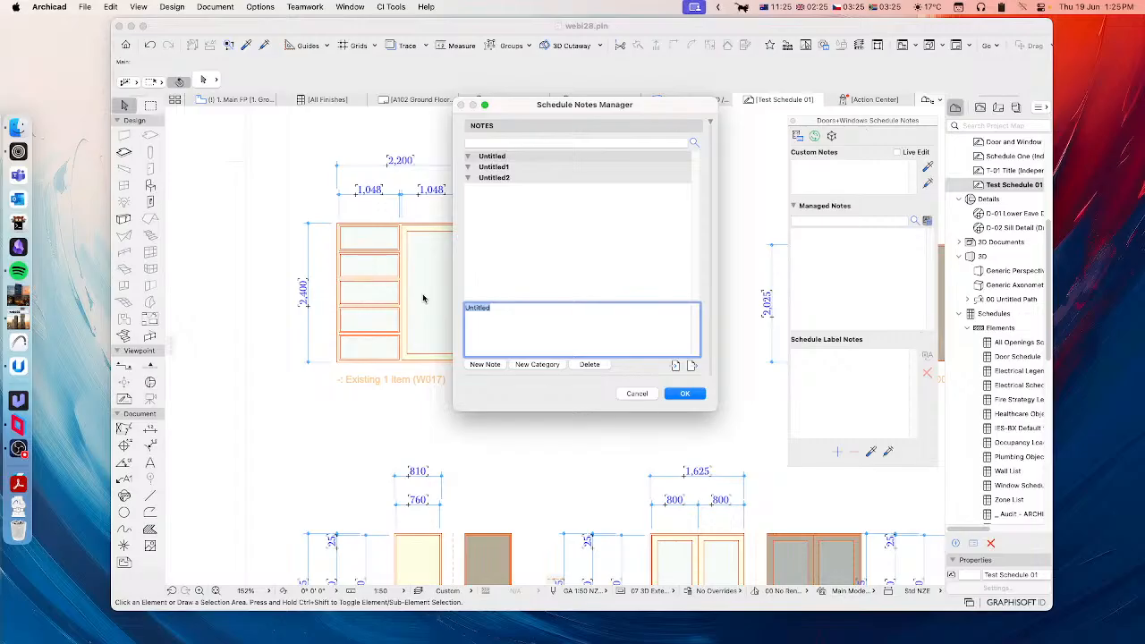
text(Hardware)
click(524, 168)
click(470, 310)
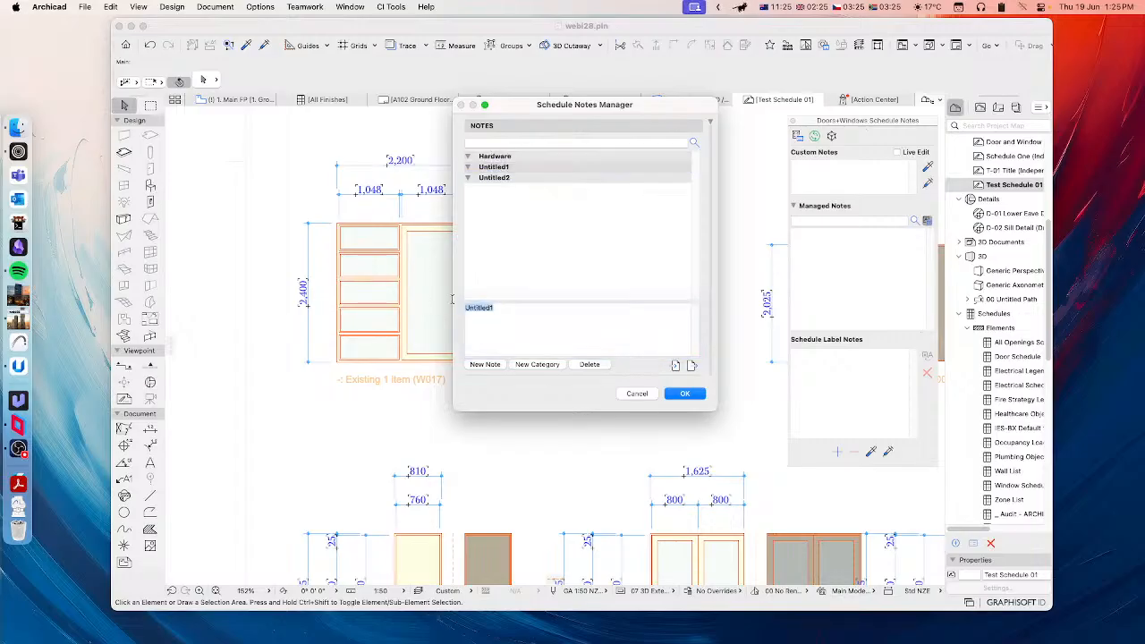
text(Finish)
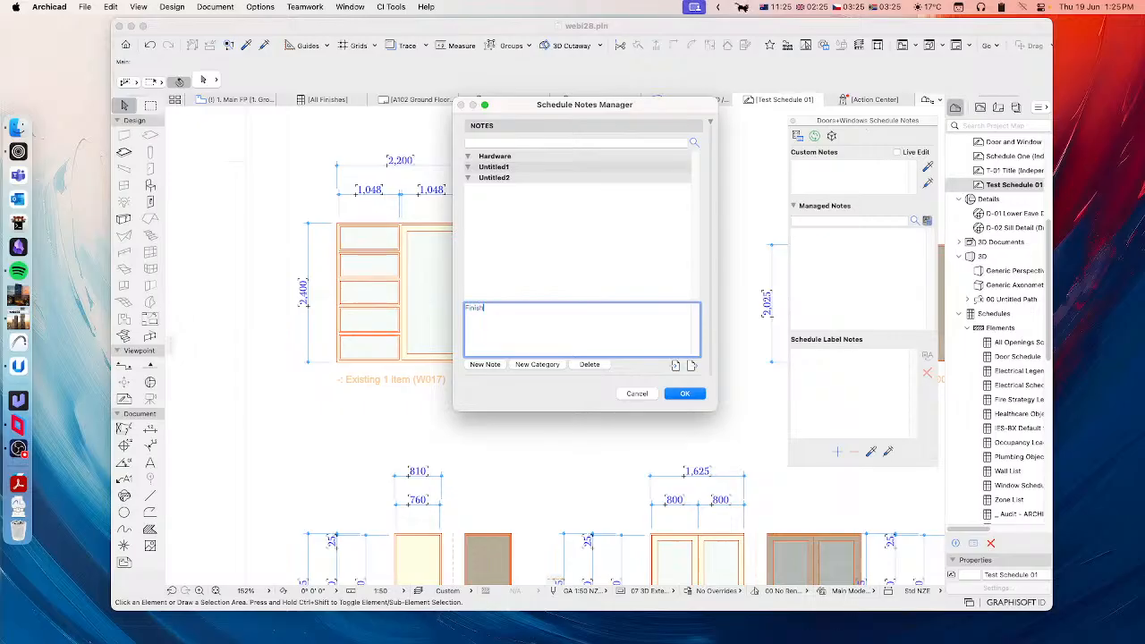
click(498, 178)
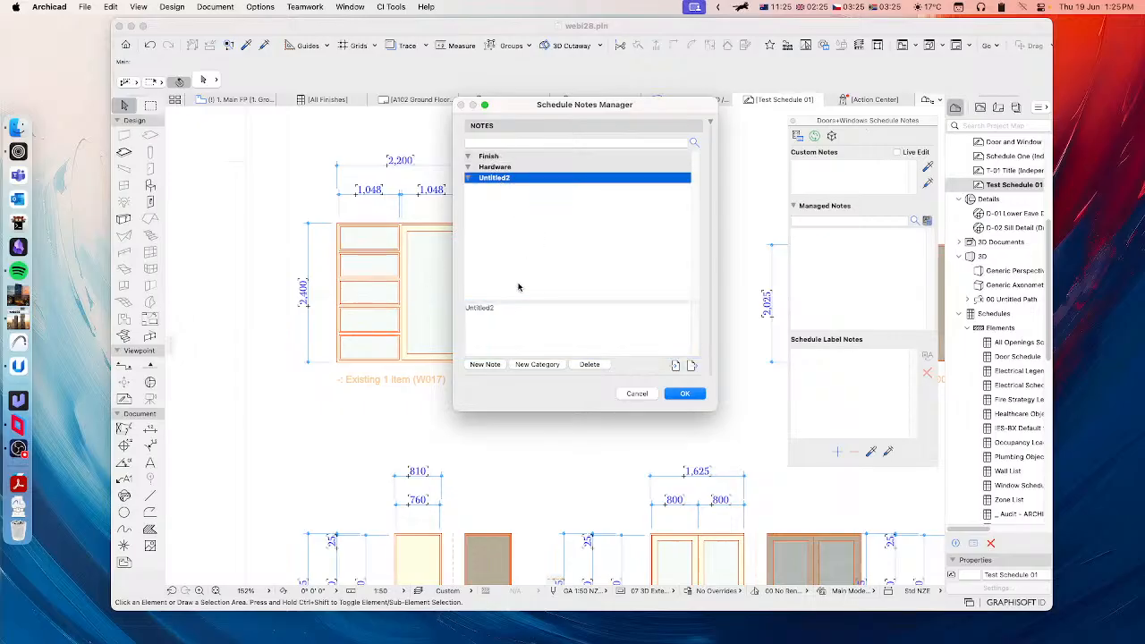
click(510, 314)
text(Glazing)
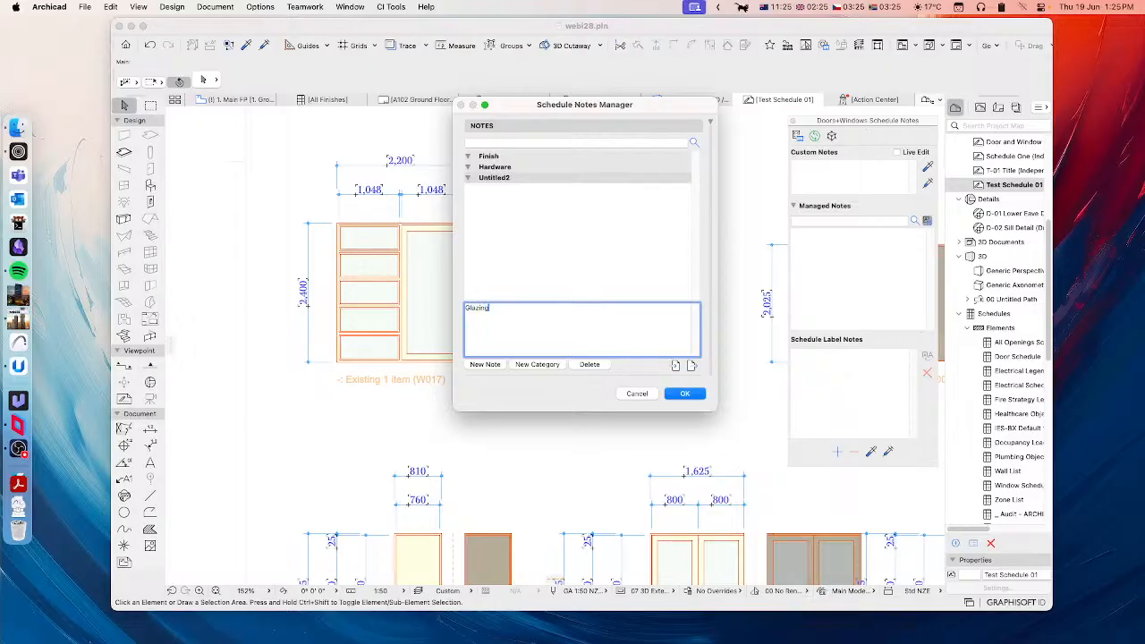
click(526, 258)
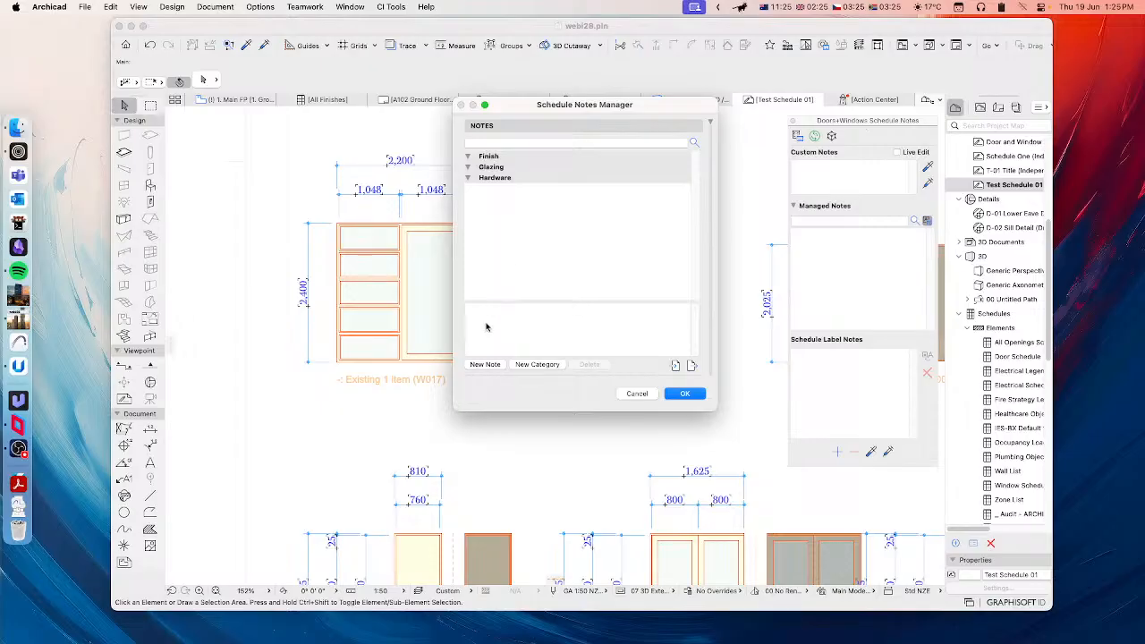
Step: Add six new untitled notes to the schedule notes list
click(484, 365)
click(484, 365)
click(484, 365)
click(484, 365)
click(484, 365)
click(484, 365)
Step: Rename the first two untitled notes as Paint - White and Aluminium
double_click(495, 311)
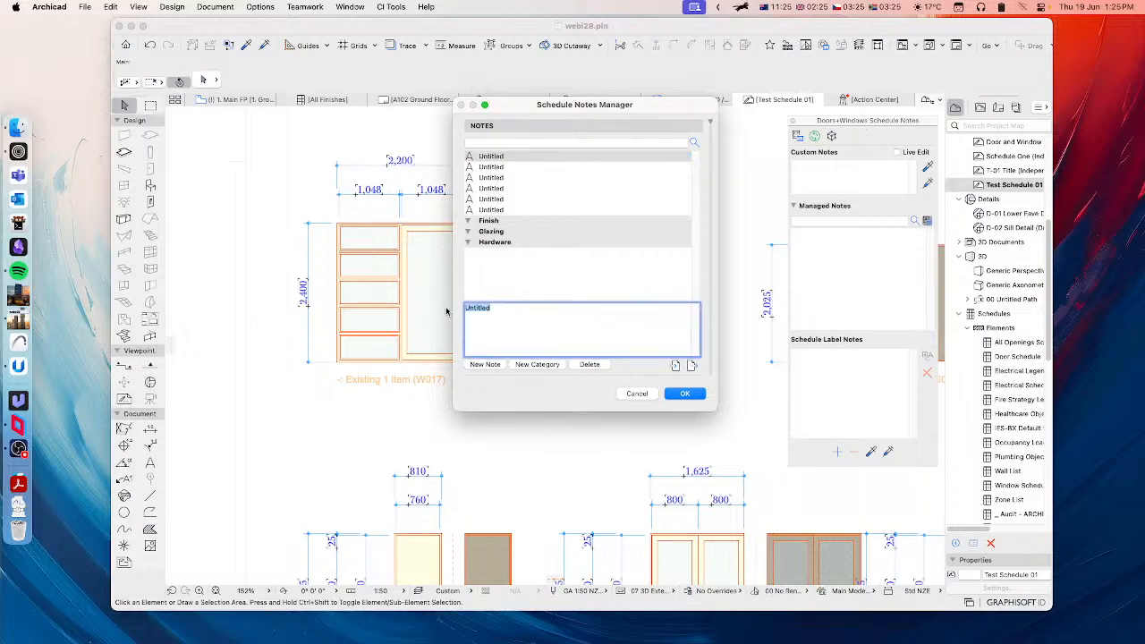
text(Paint -)
click(501, 167)
click(503, 307)
double_click(503, 307)
text(Alumini)
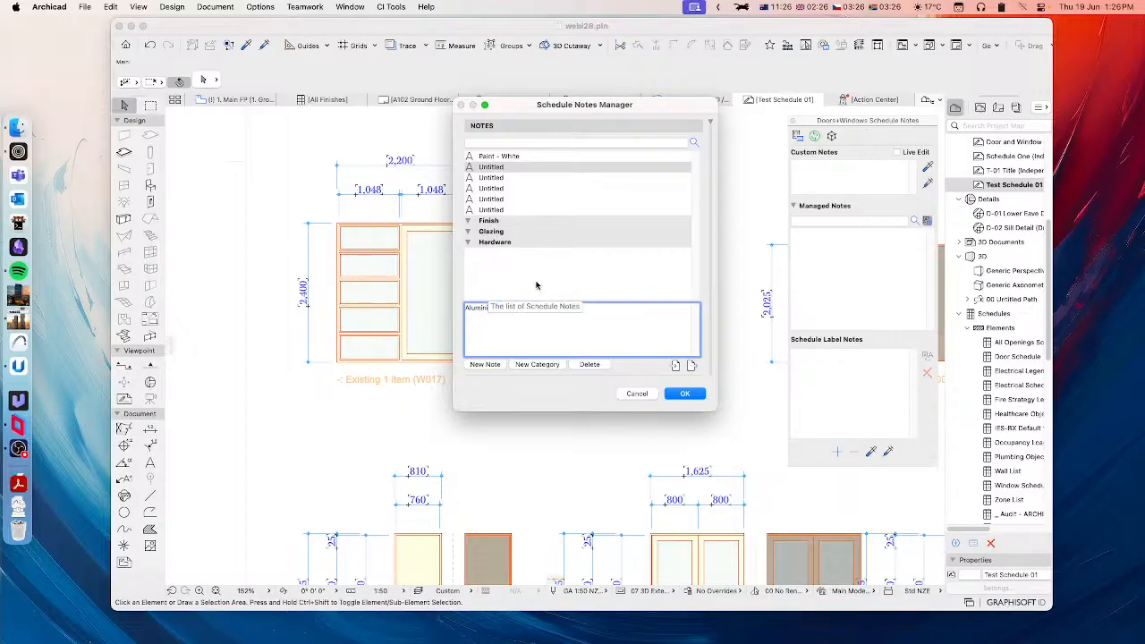
click(502, 290)
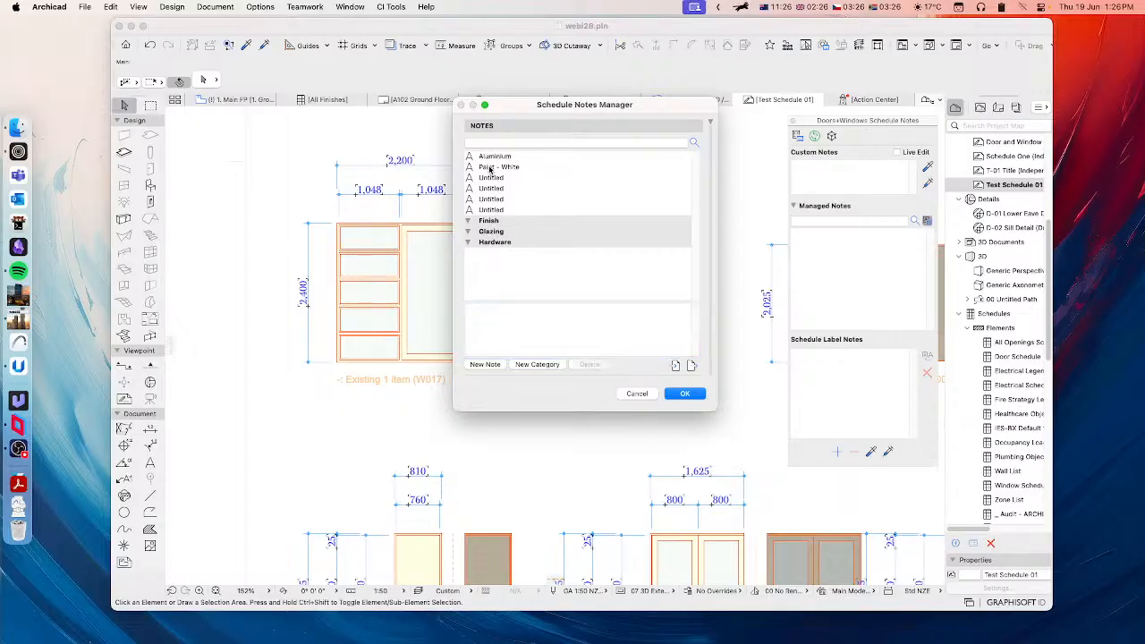
Step: Move the Aluminium and Paint - White notes into the Finish category
click(486, 168)
shift+click(483, 156)
drag(482, 170, 491, 221)
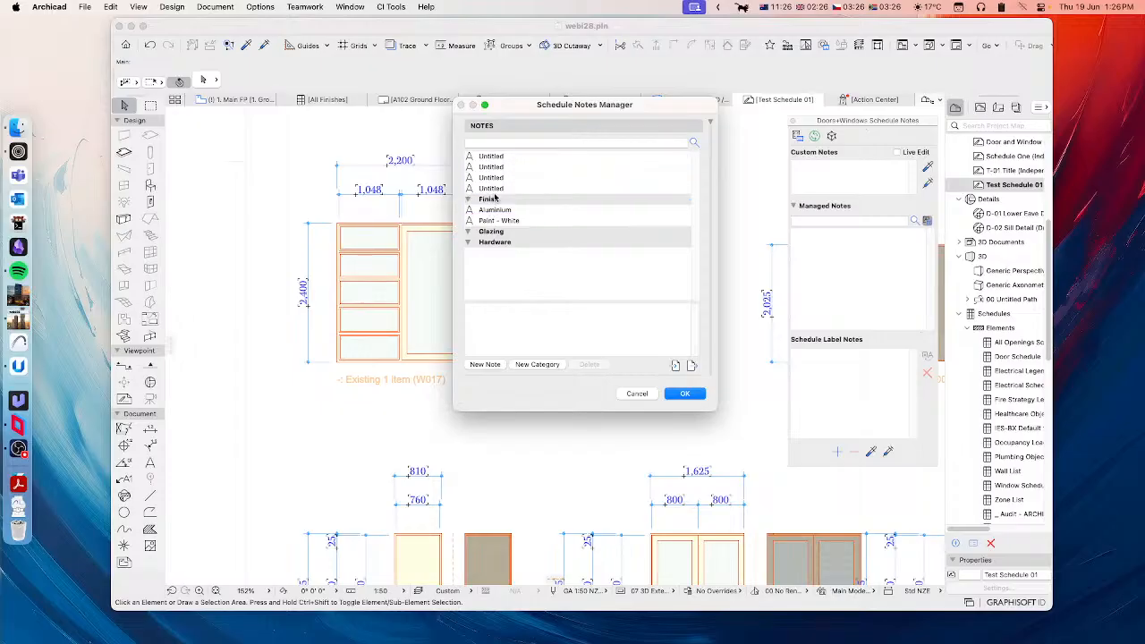
Step: Rename the first two untitled notes as Single-Glazed and Double-Glazed
click(494, 157)
click(514, 314)
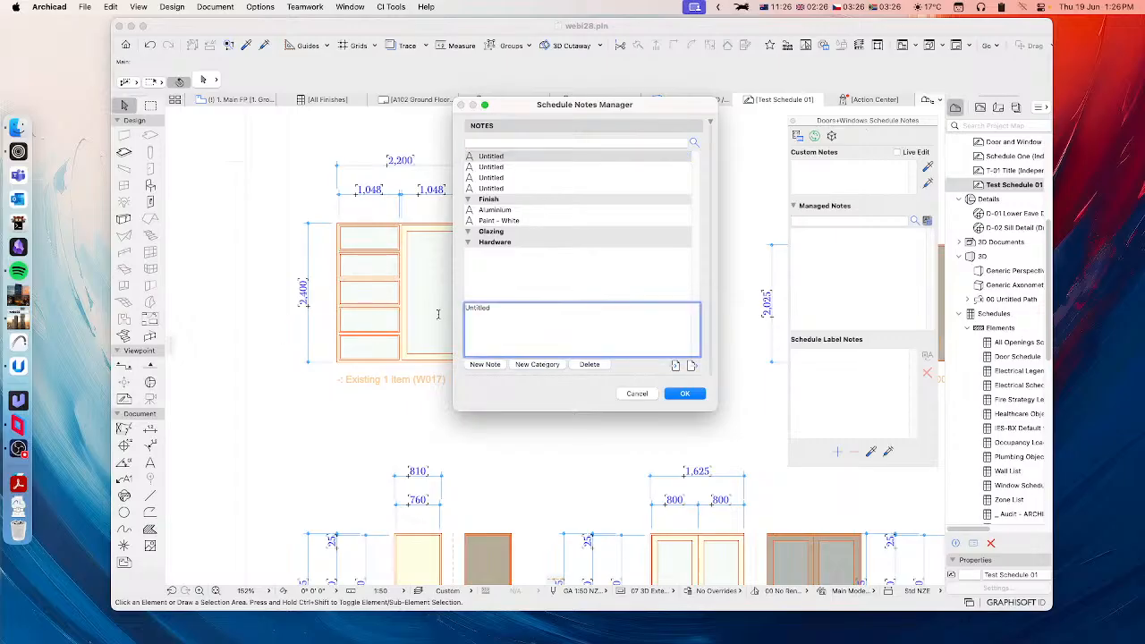
double_click(486, 309)
text(Single-)
click(509, 166)
double_click(487, 309)
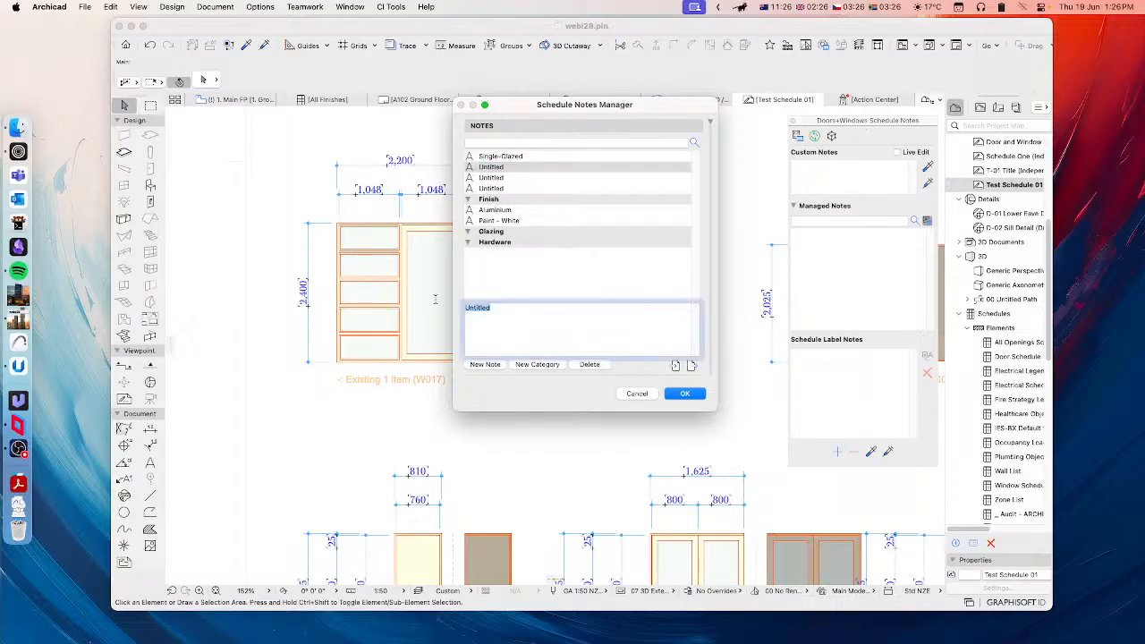
text(Double-)
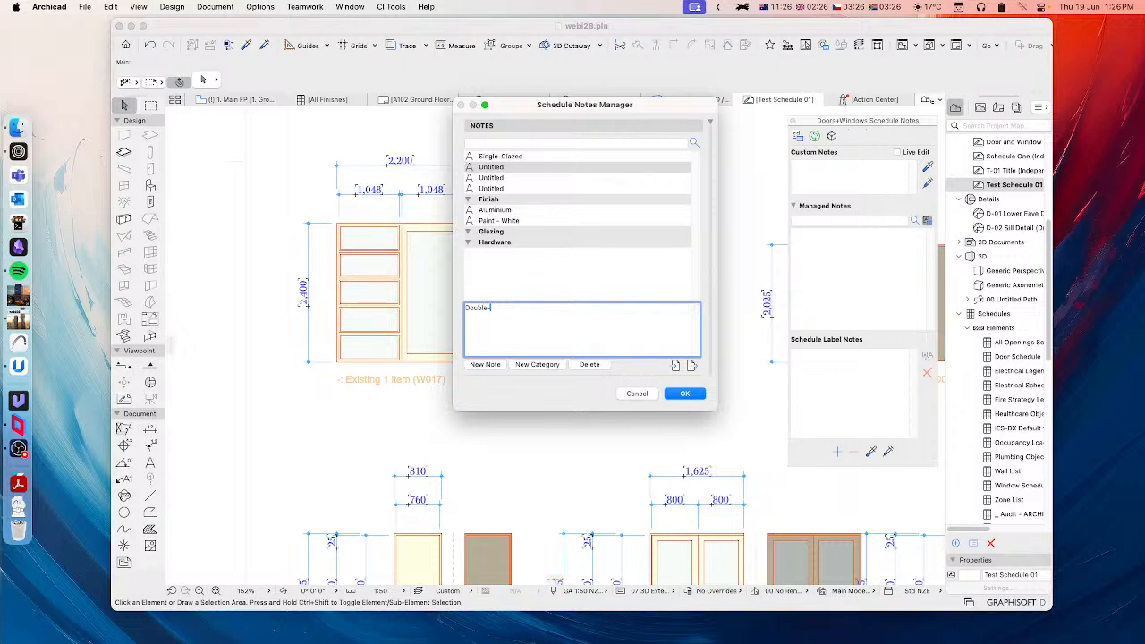
text(Glazed)
click(555, 273)
Step: Rename the next untitled note, below Single-Glazed, as Triple-Glazed
click(491, 179)
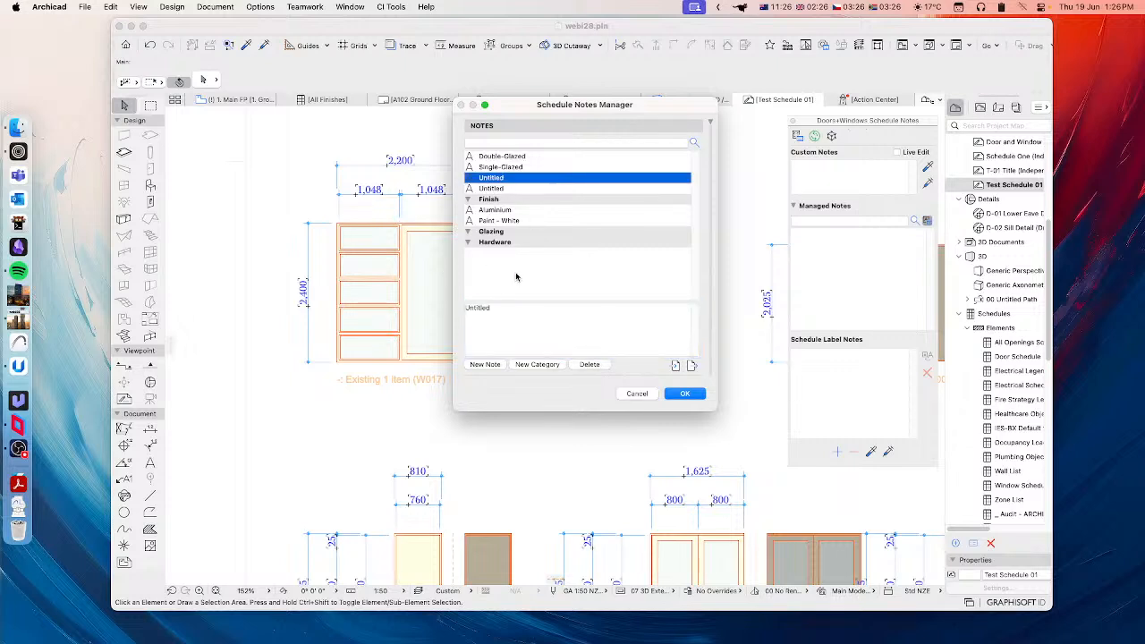
double_click(507, 308)
text(Triple-Glaz)
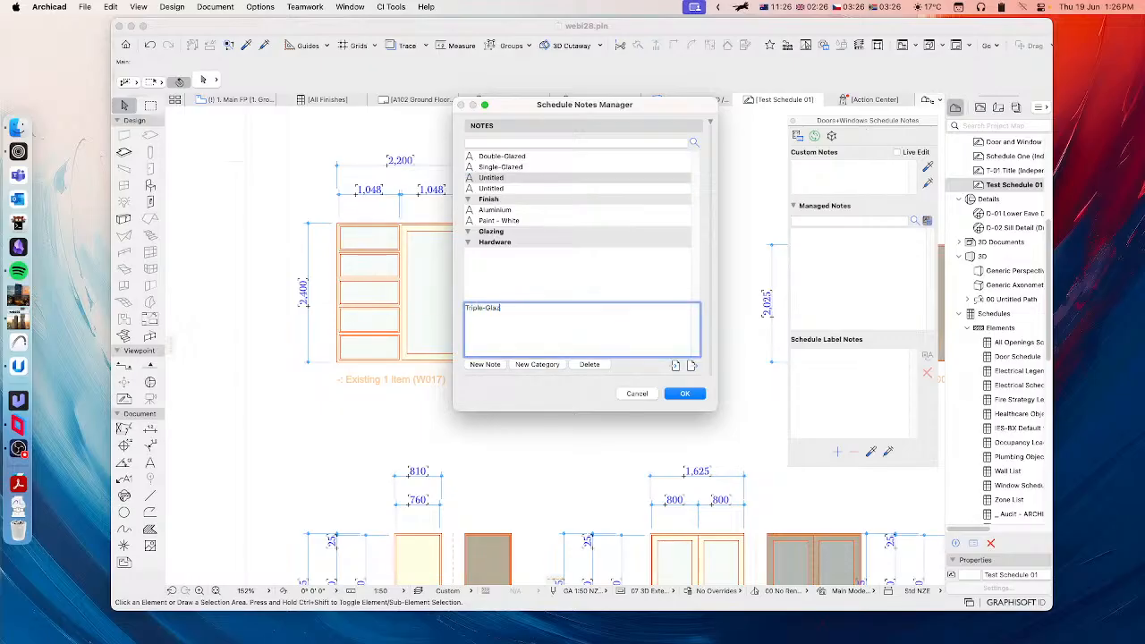
text(ed)
click(515, 258)
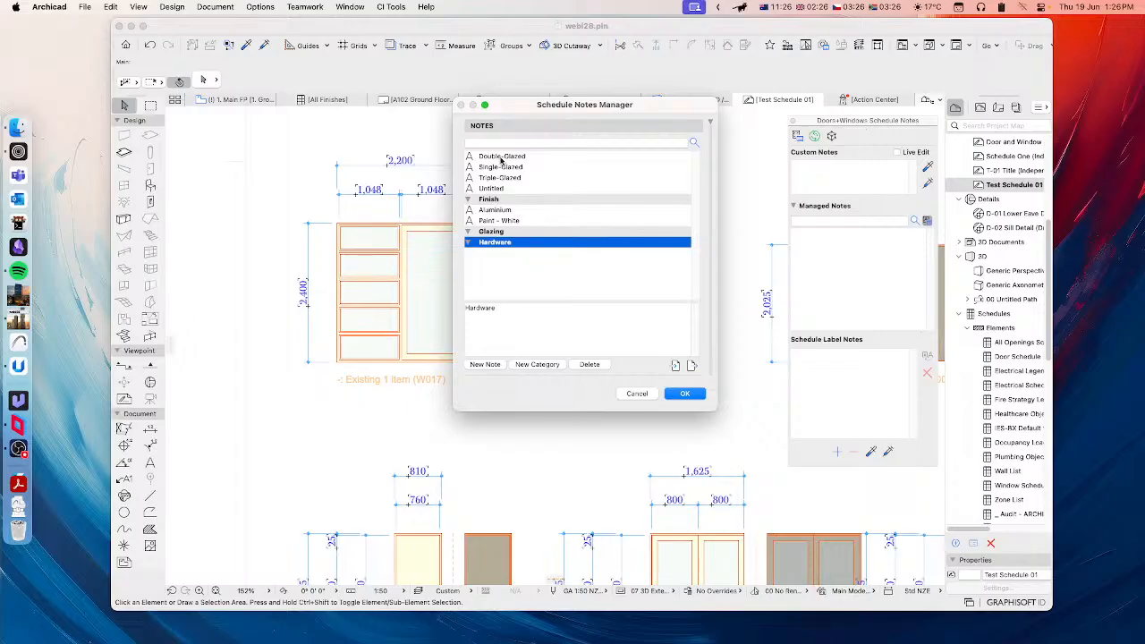
Step: Move the Double-Glazed, Single-Glazed and Triple-Glazed notes into the Glazing category
click(502, 158)
shift+click(497, 179)
drag(474, 179, 498, 235)
Step: Add one more note to the list and rename the two uncategorized untitled notes as Deadlock and KickPlate
click(491, 158)
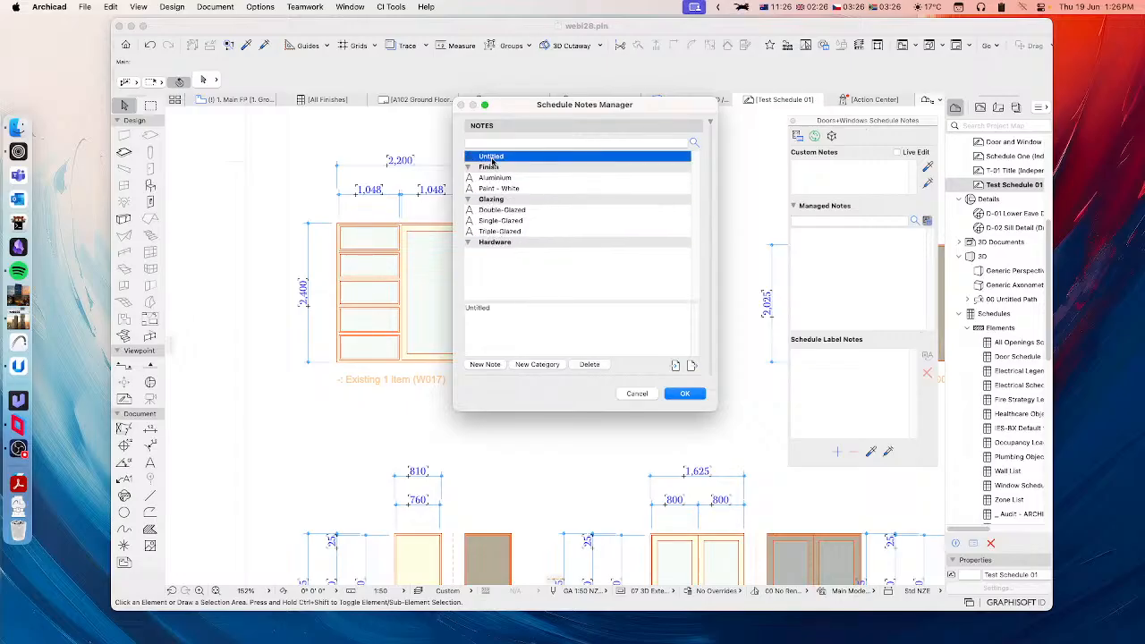
click(485, 364)
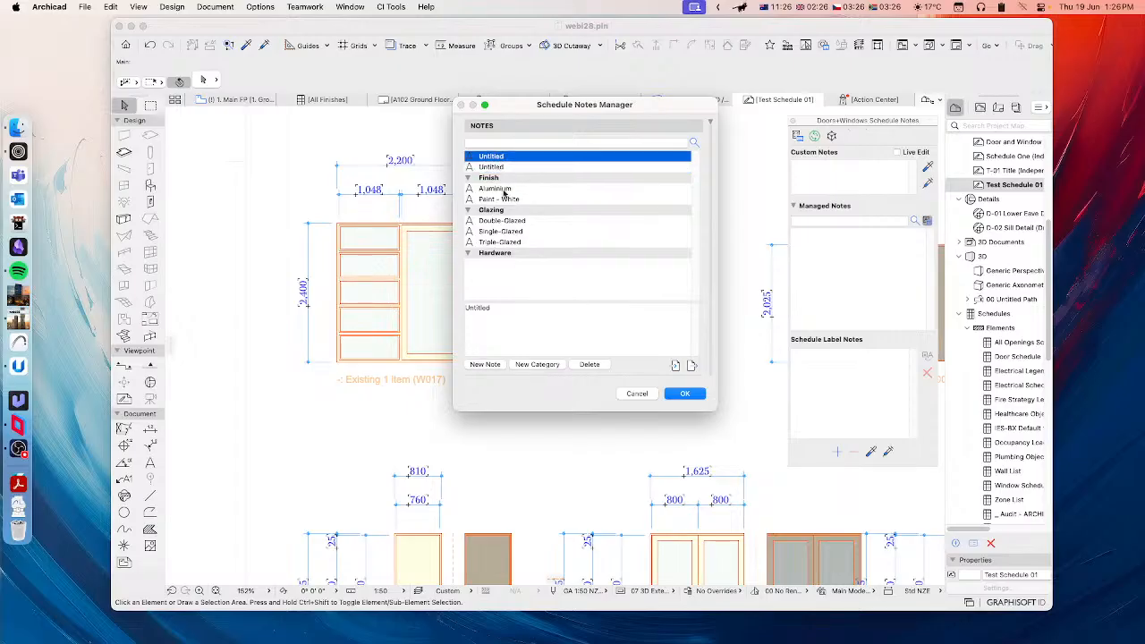
click(504, 314)
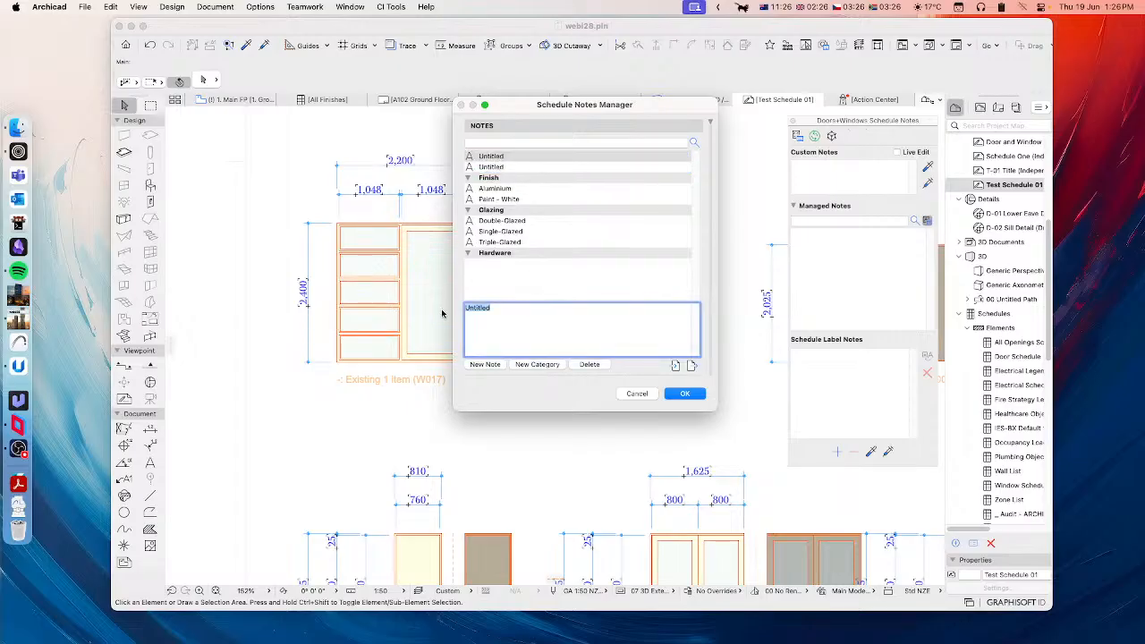
text(Deadlo)
click(497, 168)
click(507, 314)
click(507, 314)
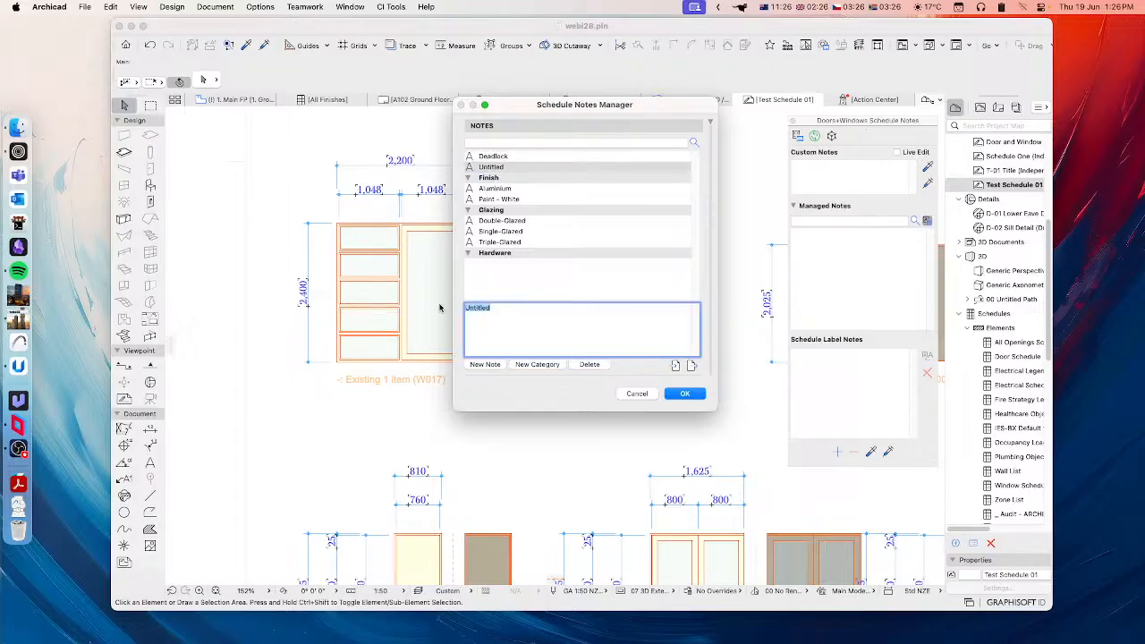
text(KickPlate)
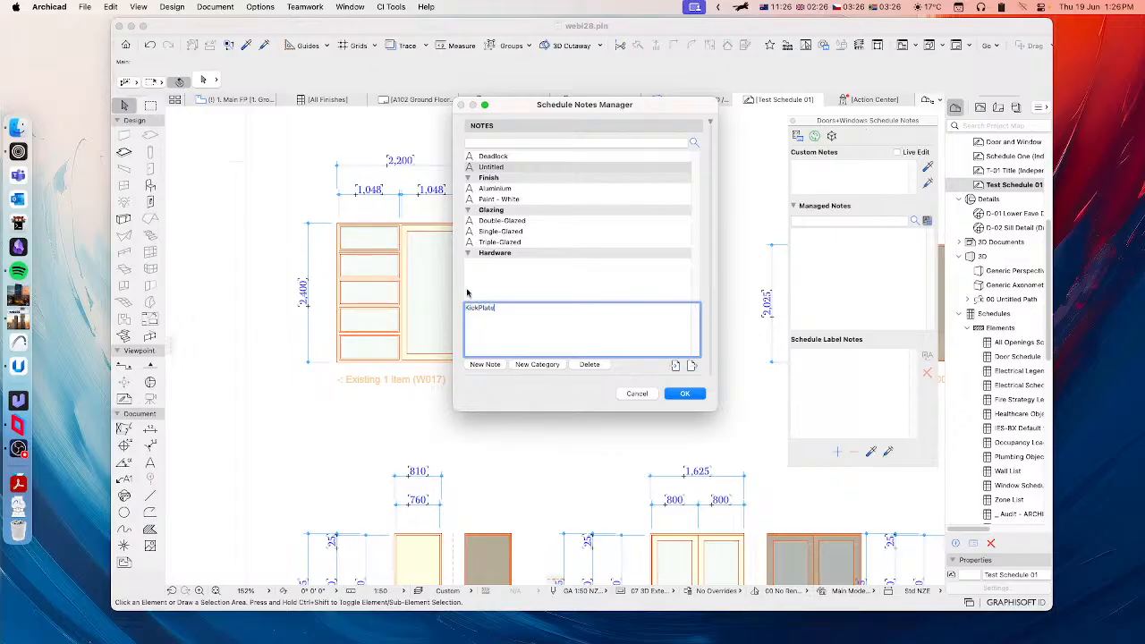
Step: Move the Deadlock and KickPlate notes into the Hardware category and accept the managed notes
click(500, 157)
shift+click(495, 168)
drag(494, 168, 492, 256)
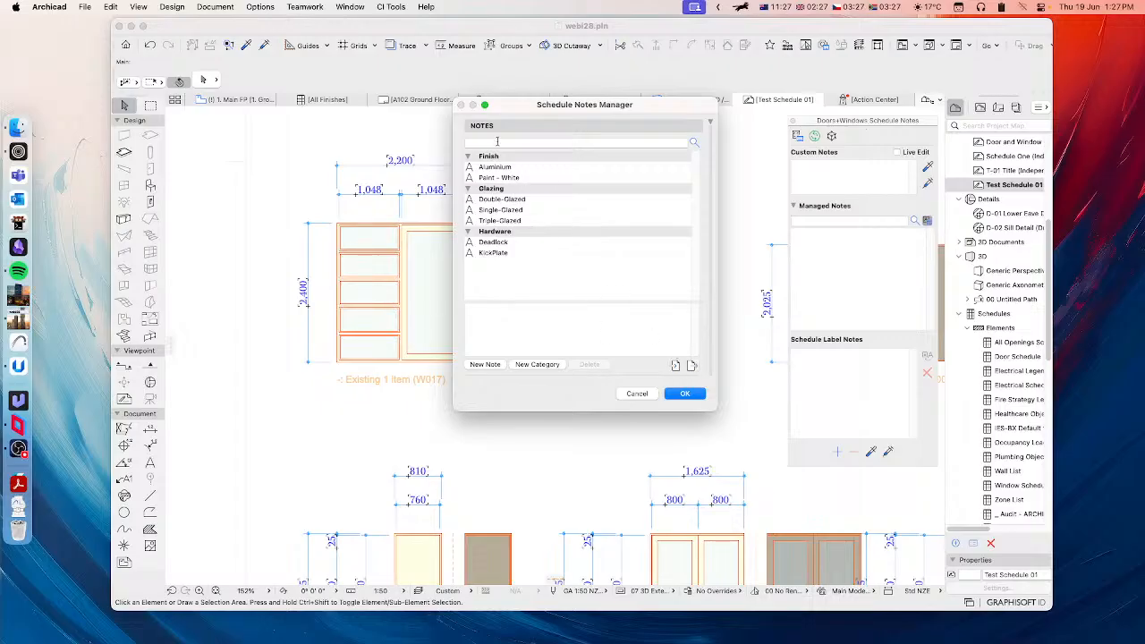
drag(539, 107, 594, 113)
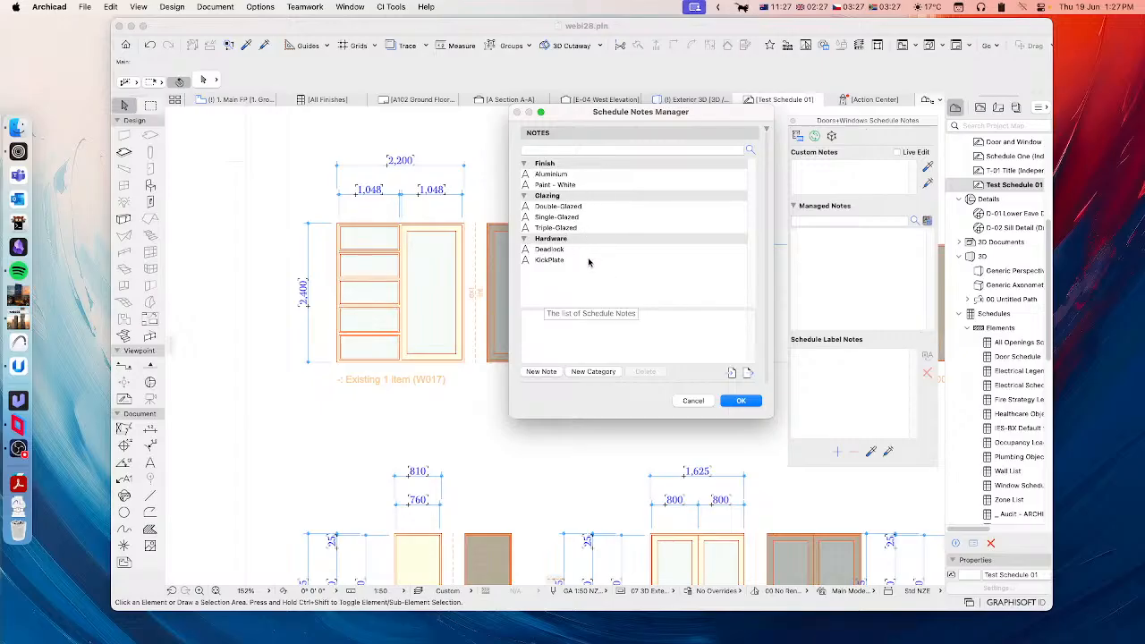
click(737, 403)
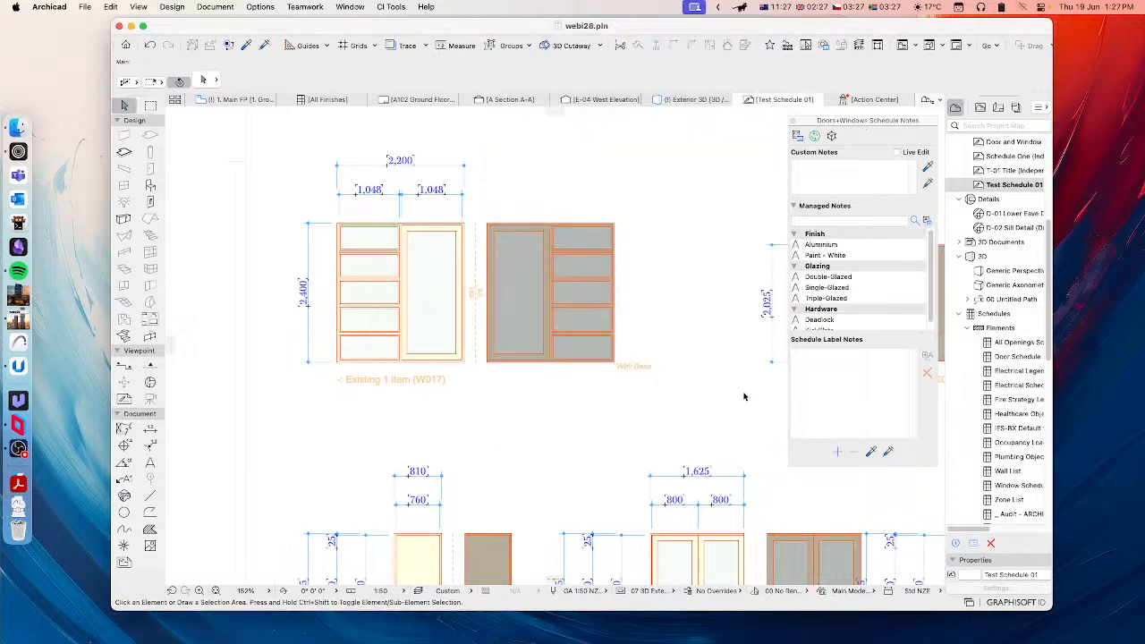
Step: Select the W017 window elevation in the schedule and turn on Live Edit for its schedule notes
click(466, 229)
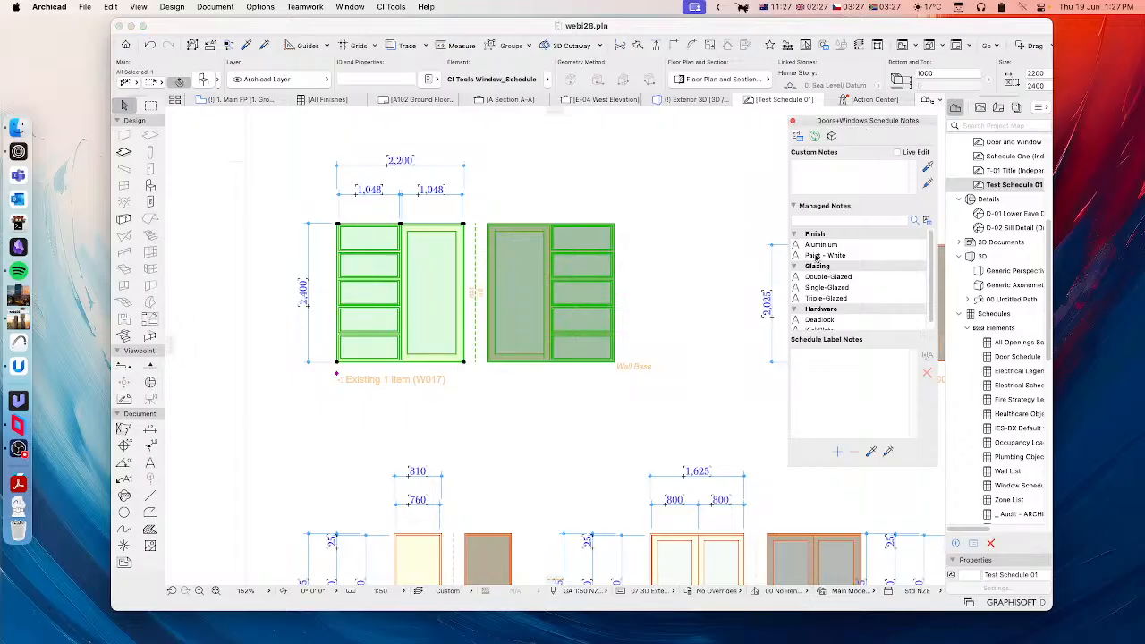
double_click(825, 255)
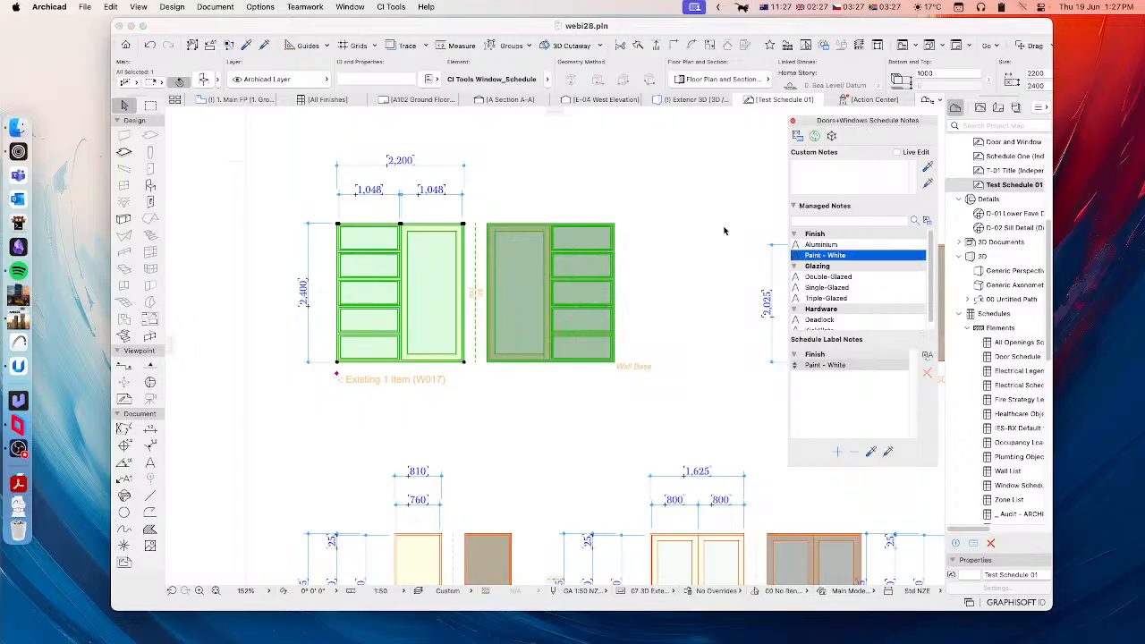
click(897, 153)
click(899, 154)
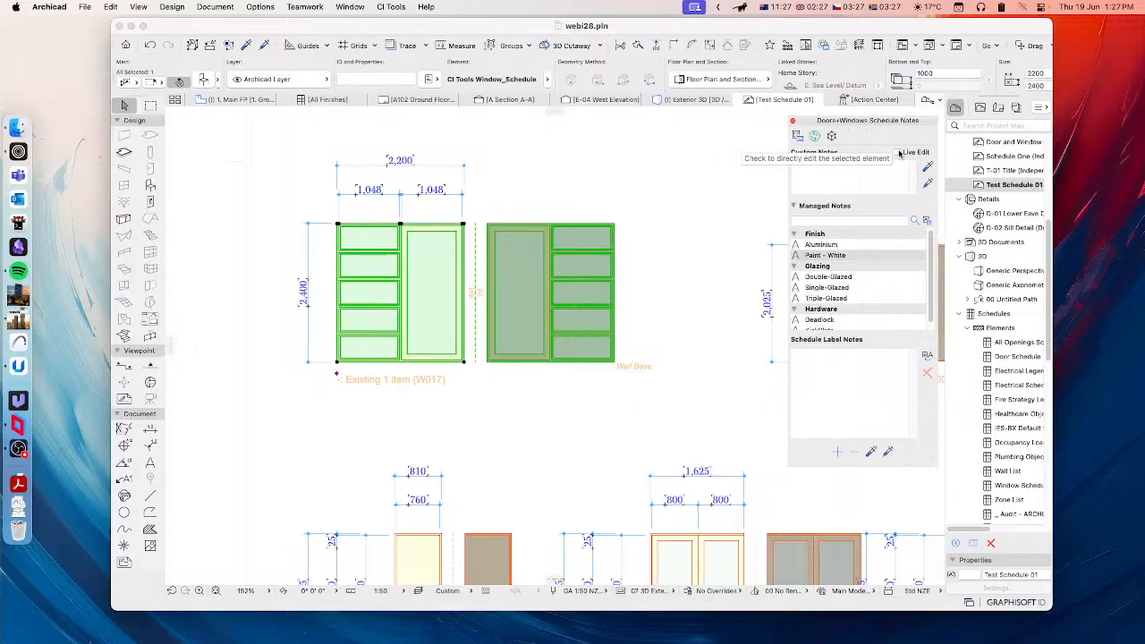
click(899, 153)
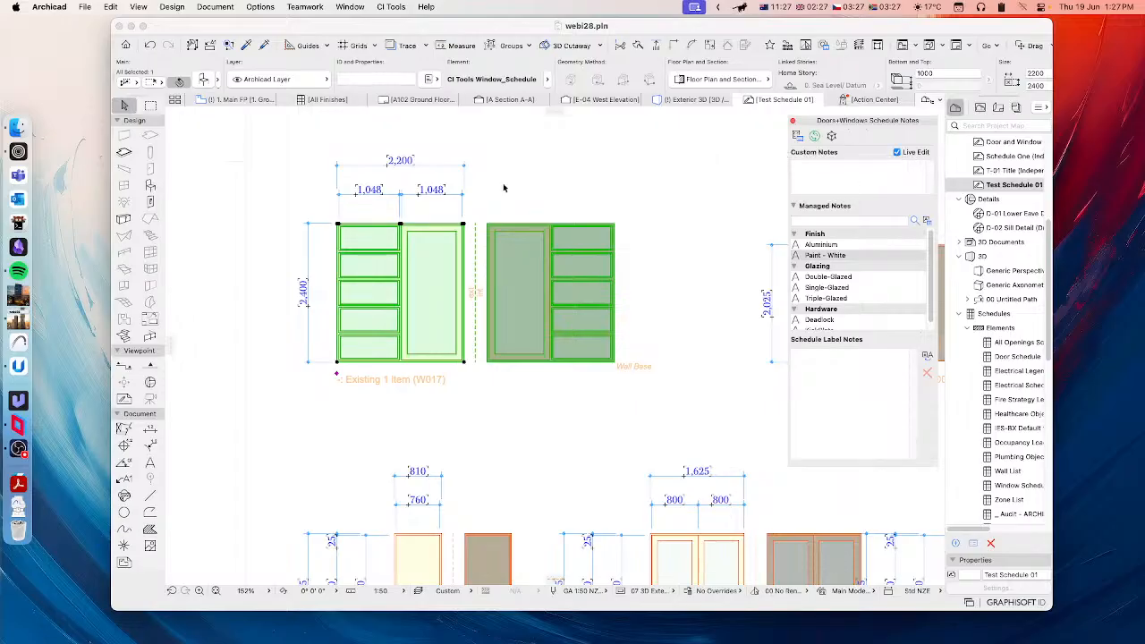
Step: Attach the Paint - White, Single-Glazed and Deadlock managed notes to the W017 window elevation
click(814, 257)
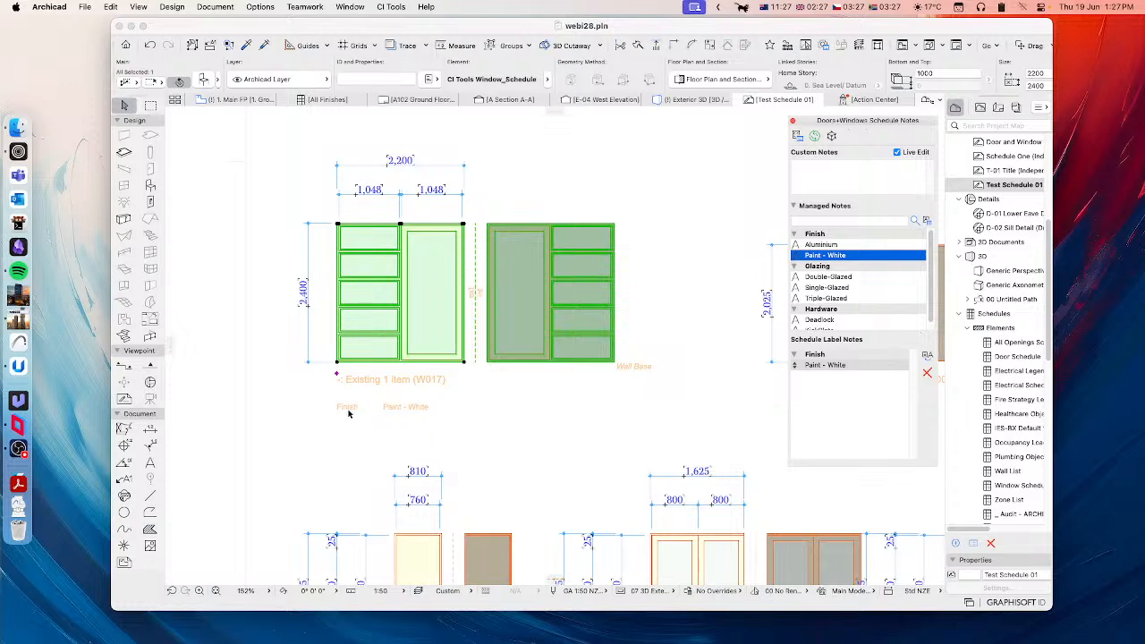
click(823, 288)
scroll(822, 293, down, 1)
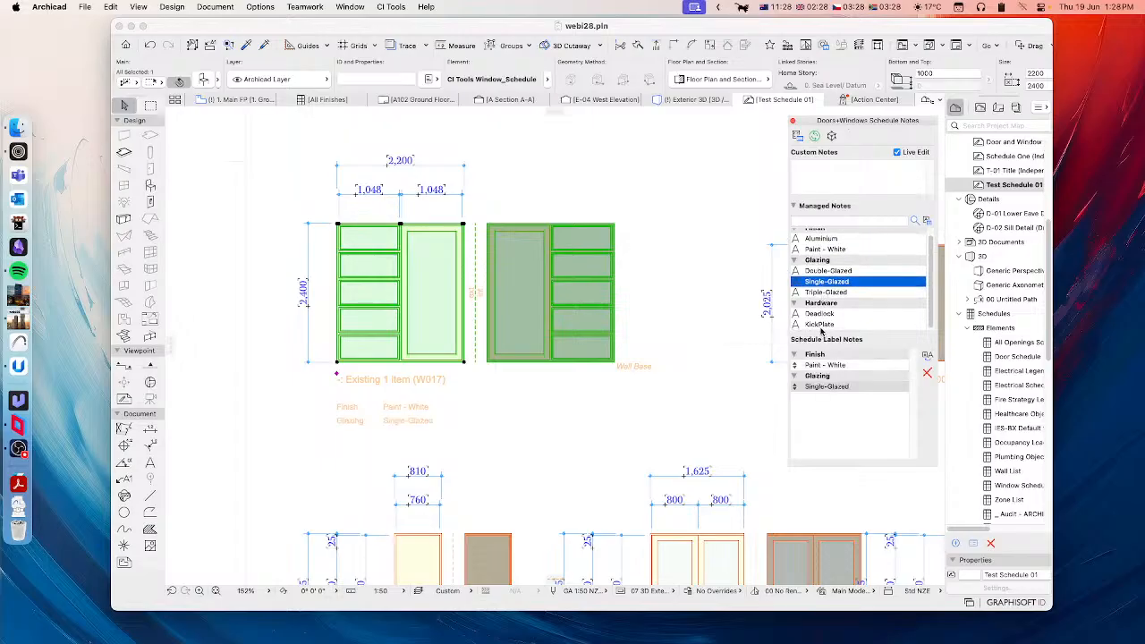
click(819, 314)
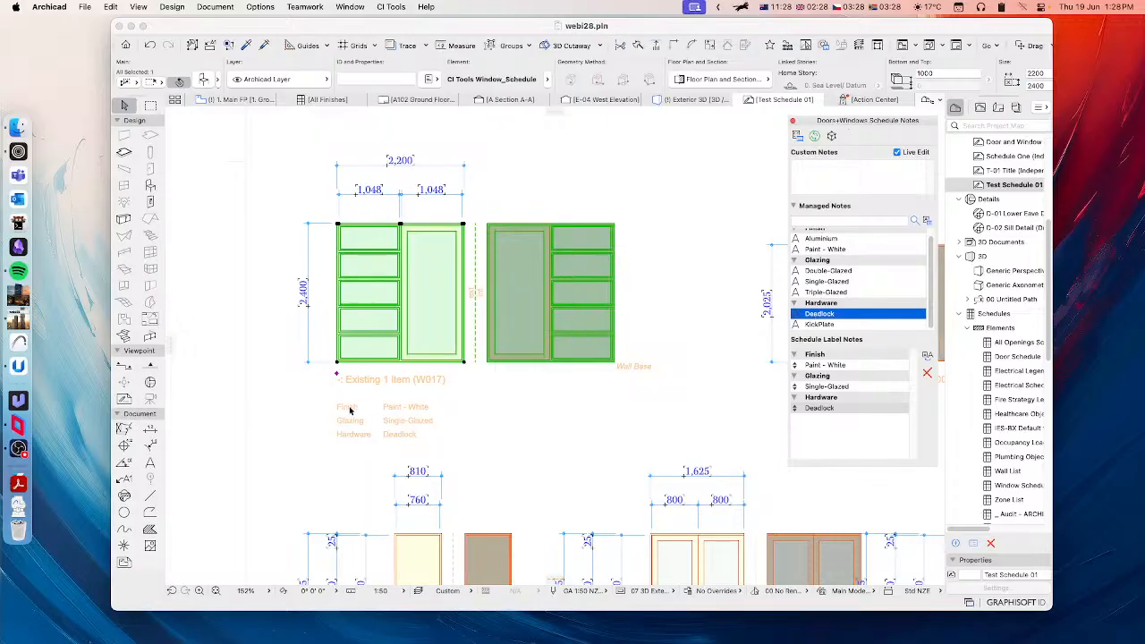
Step: Find window W017 in the 3D view and inspect the CI Tools schedule notes in its selection settings
scroll(416, 406, down, 2)
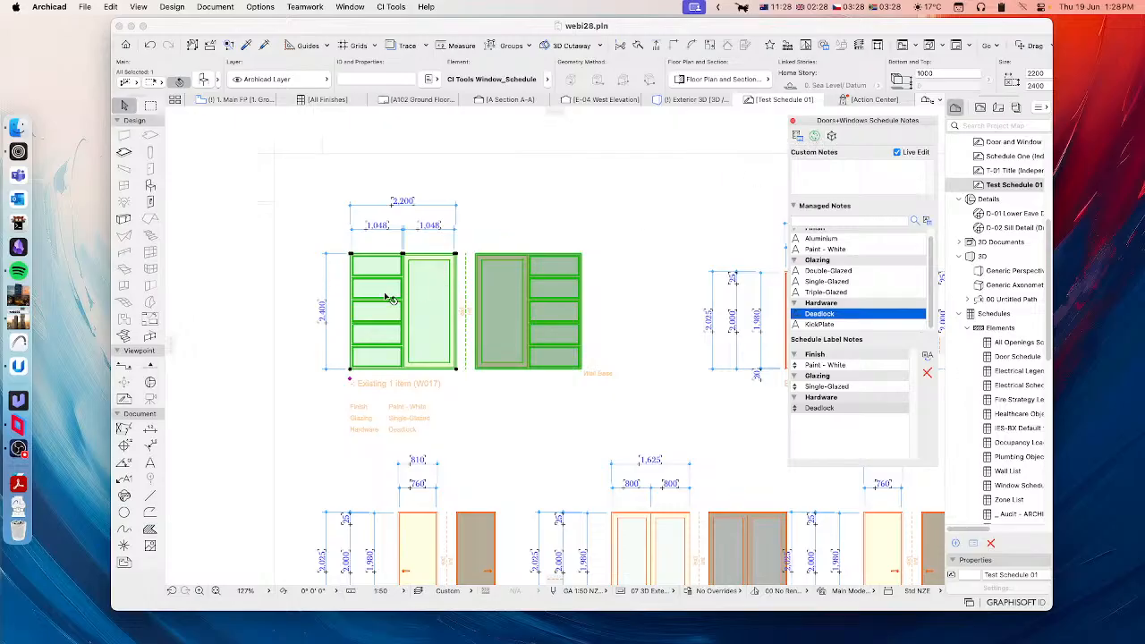
click(814, 136)
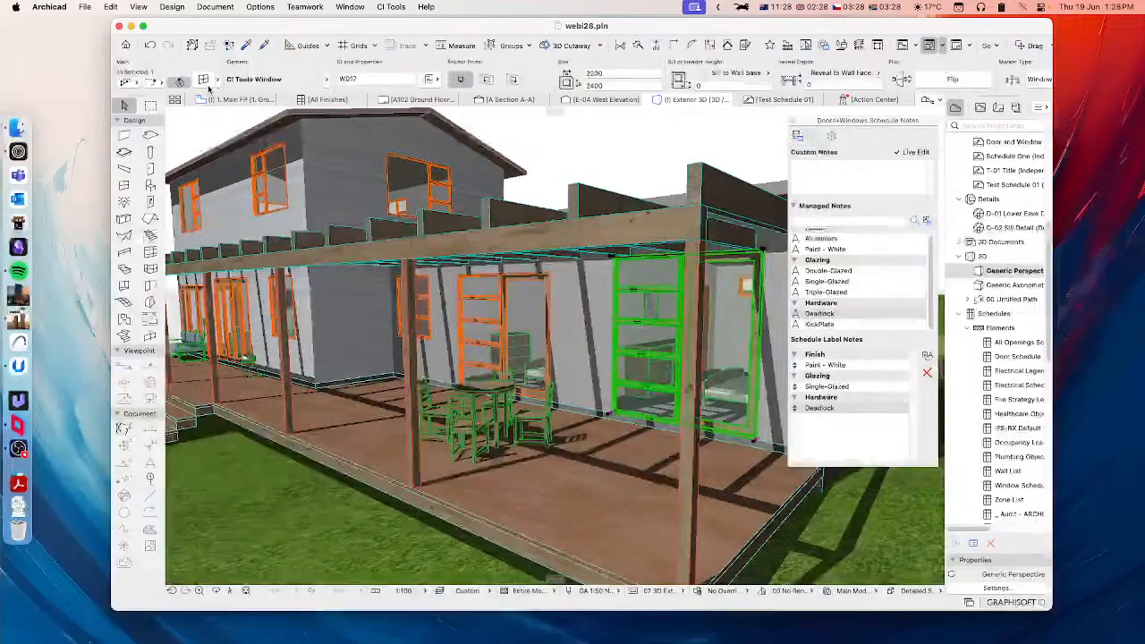
key(super+t)
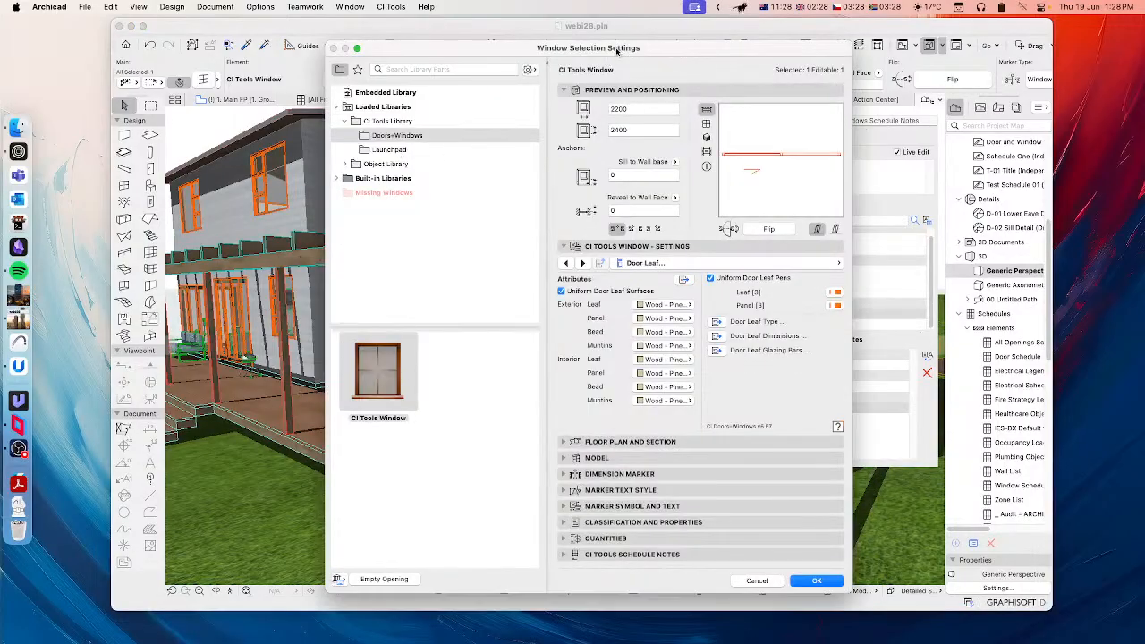
drag(614, 49, 488, 47)
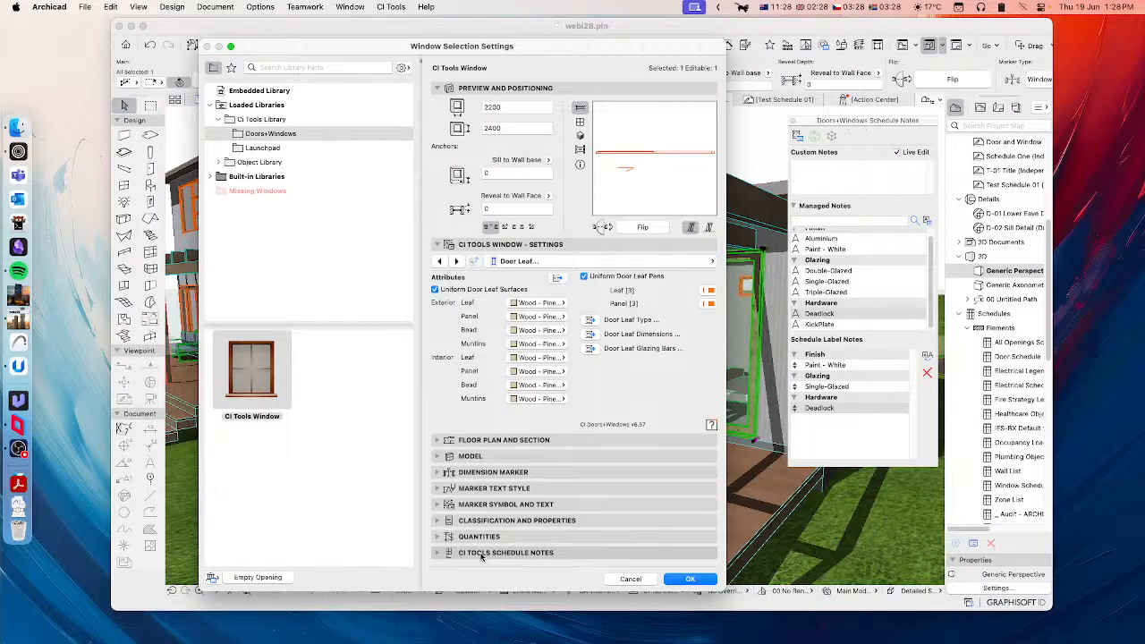
click(486, 553)
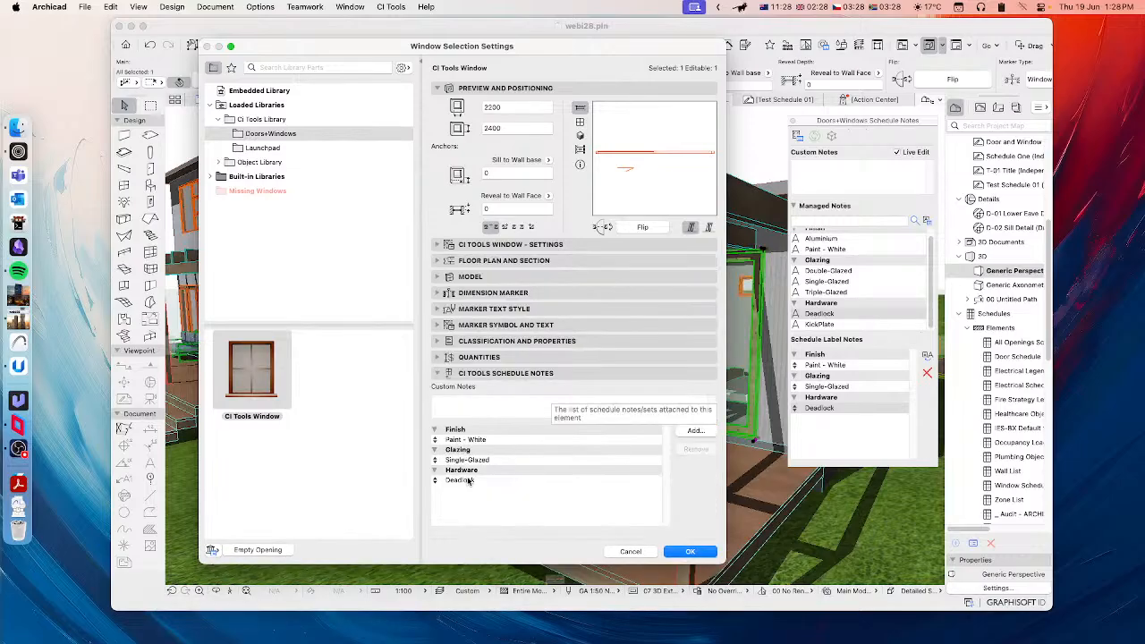
click(630, 551)
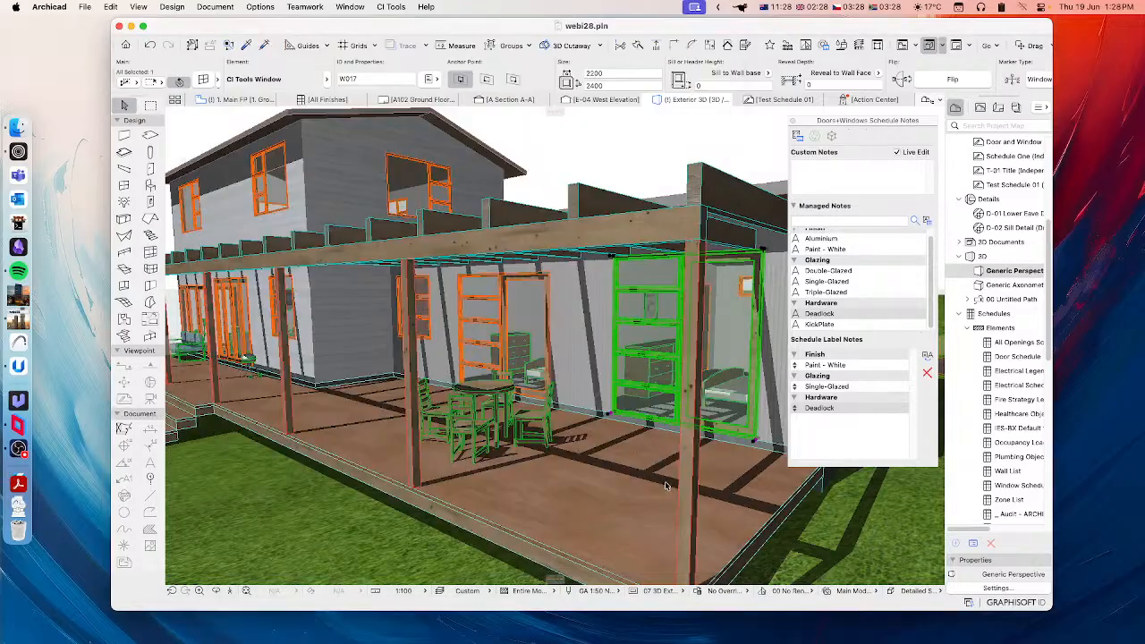
Step: Add the managed schedule notes Aluminium and Double-Glazed to window 1-06 through its selection settings in the 3D view
click(509, 303)
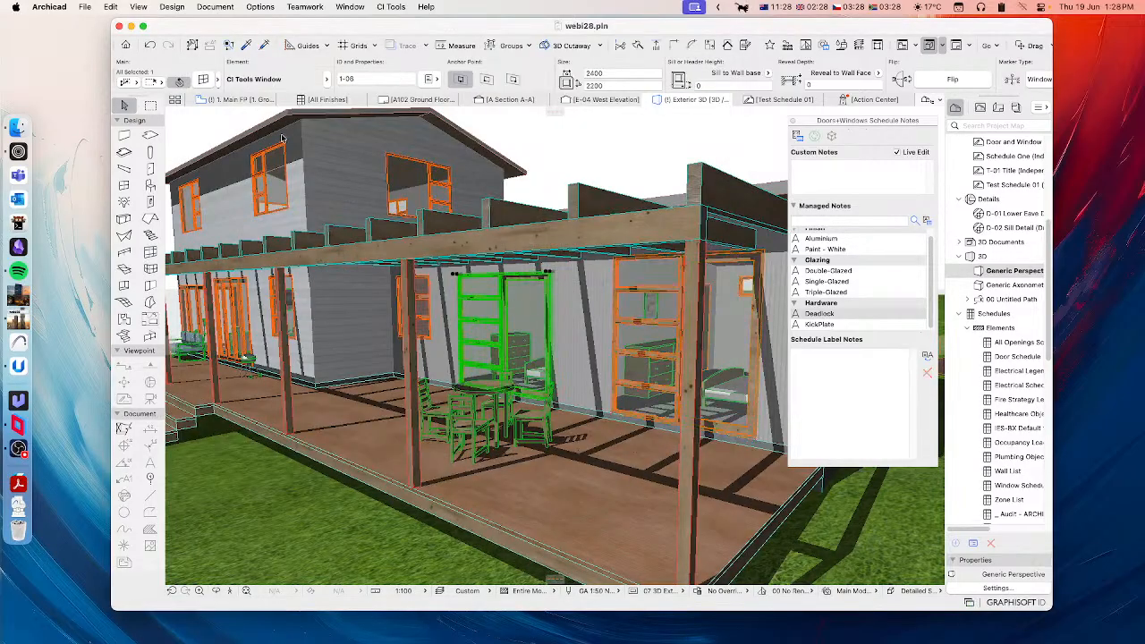
click(205, 81)
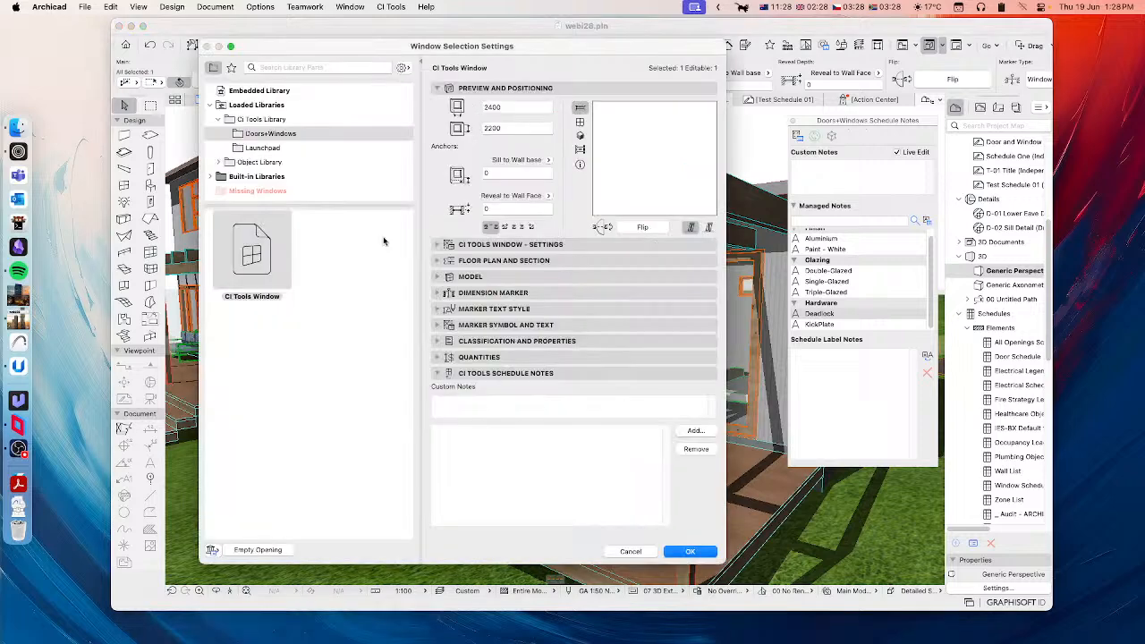
click(703, 432)
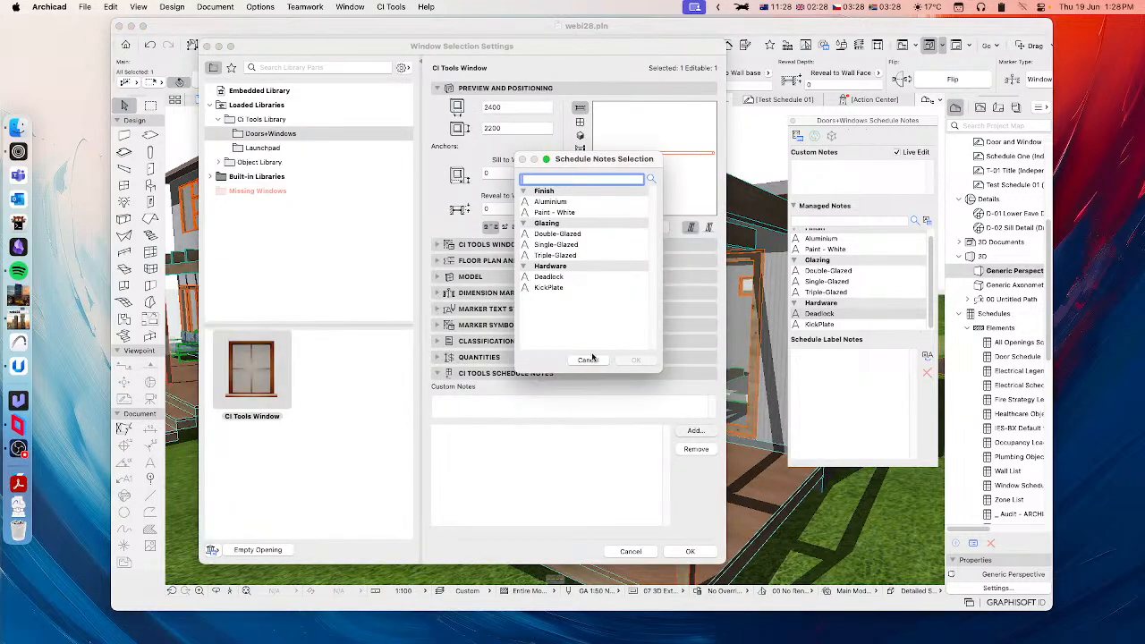
click(549, 202)
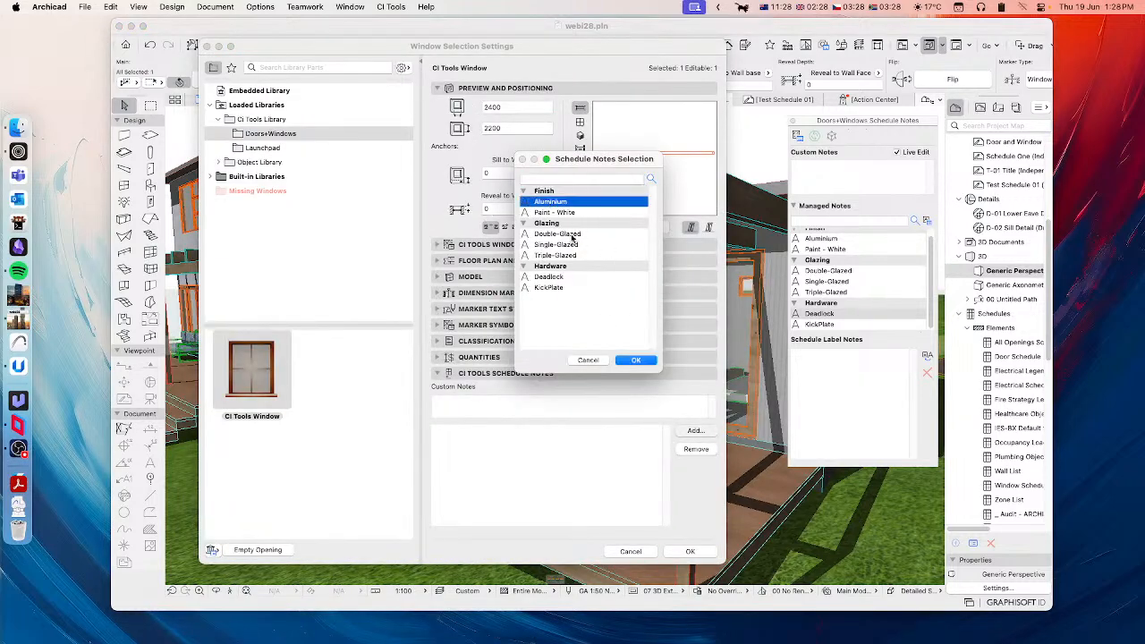
click(636, 361)
click(699, 431)
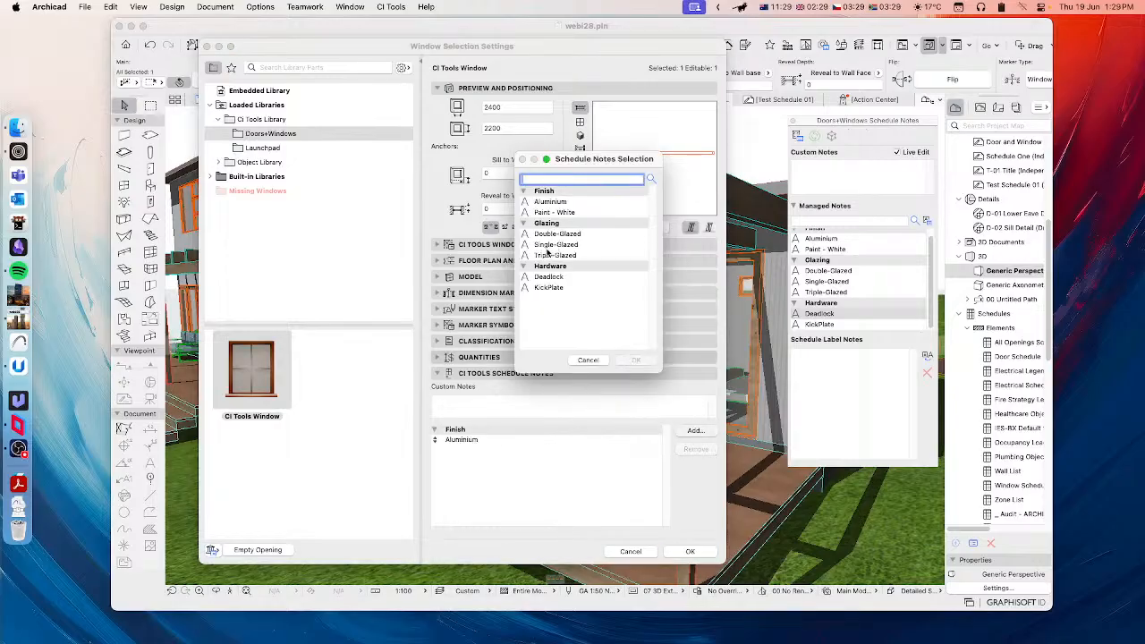
click(552, 234)
click(637, 361)
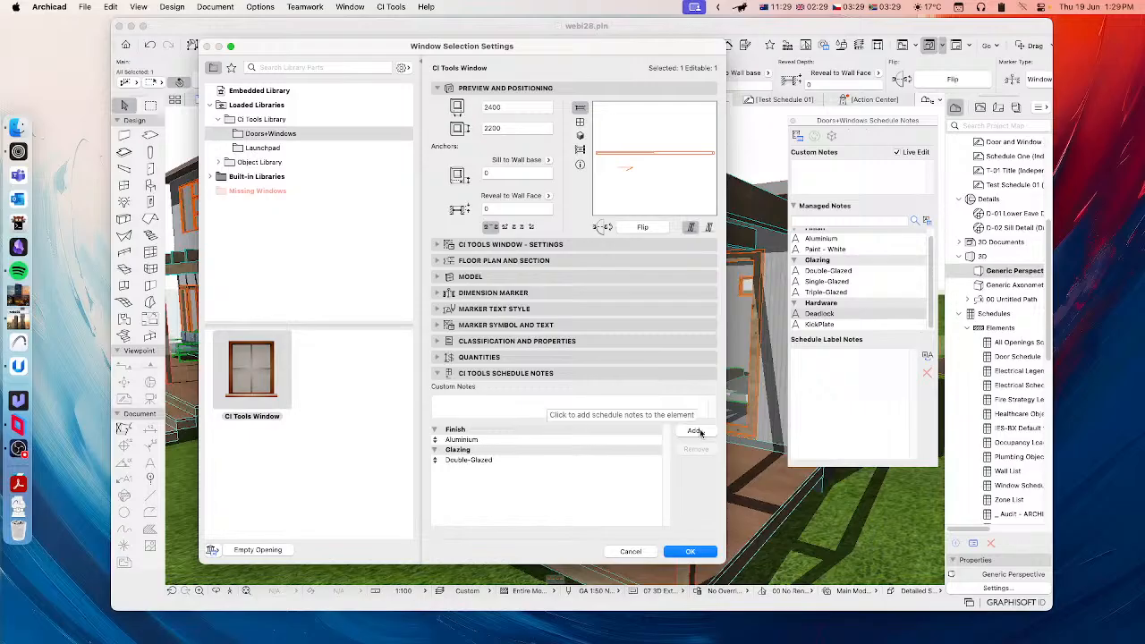
Step: Enter the custom schedule note "Shutters - Cedar" for window 1-06 and accept the window settings
click(601, 406)
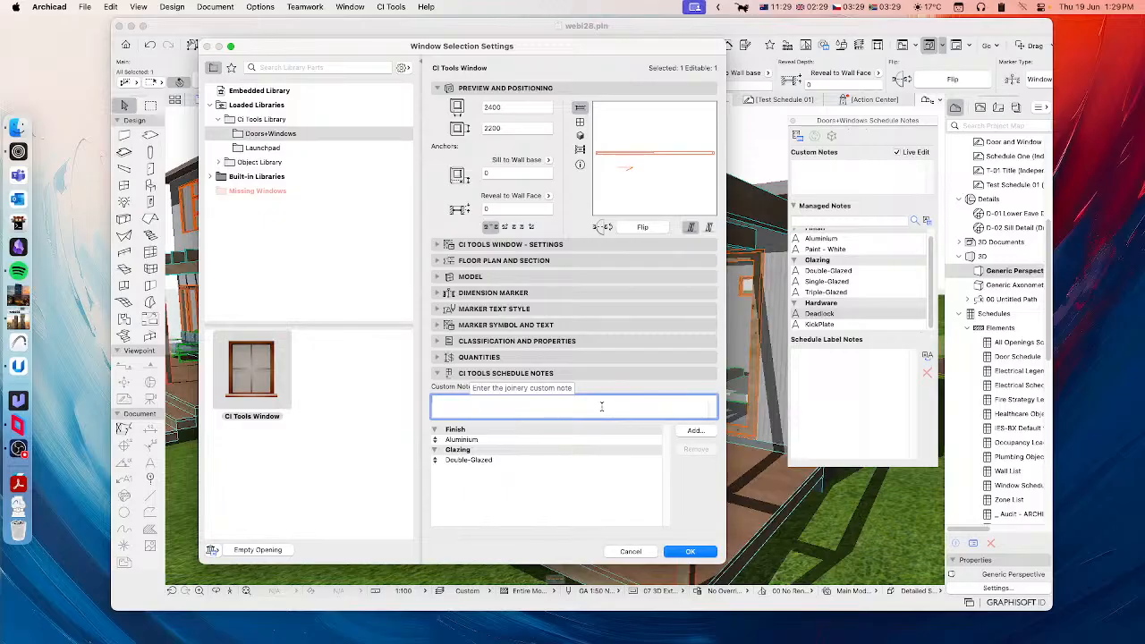
text(Shutters - Cedar)
click(690, 551)
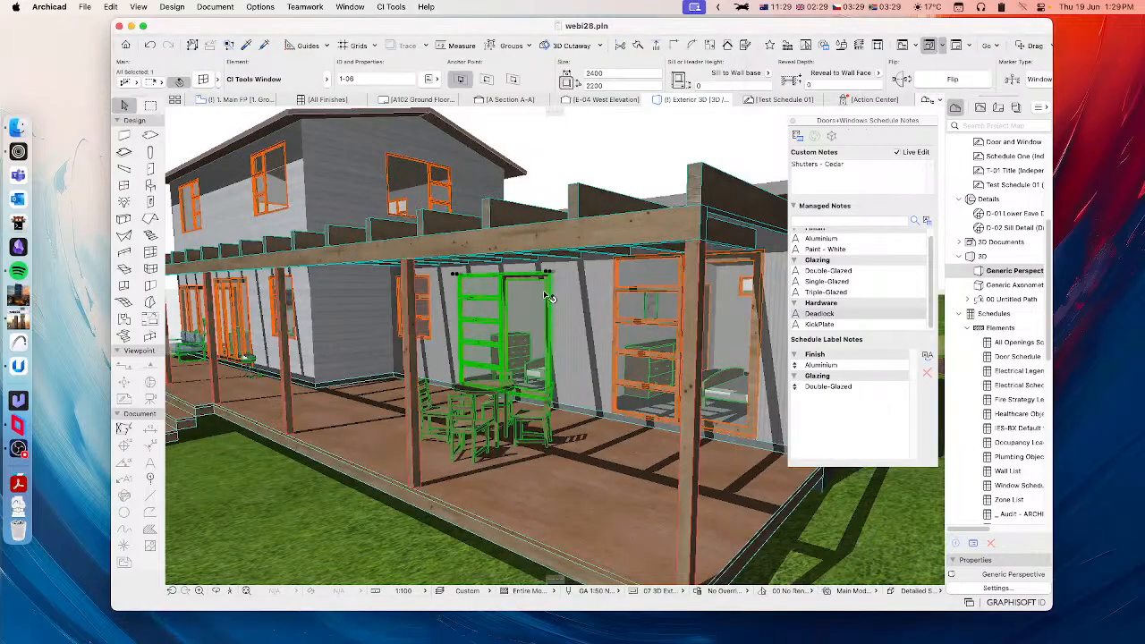
Step: In the Schedule Manager, set Test Schedule 01's joinery items to Show Exterior Side and turn off shaded elevations
click(782, 100)
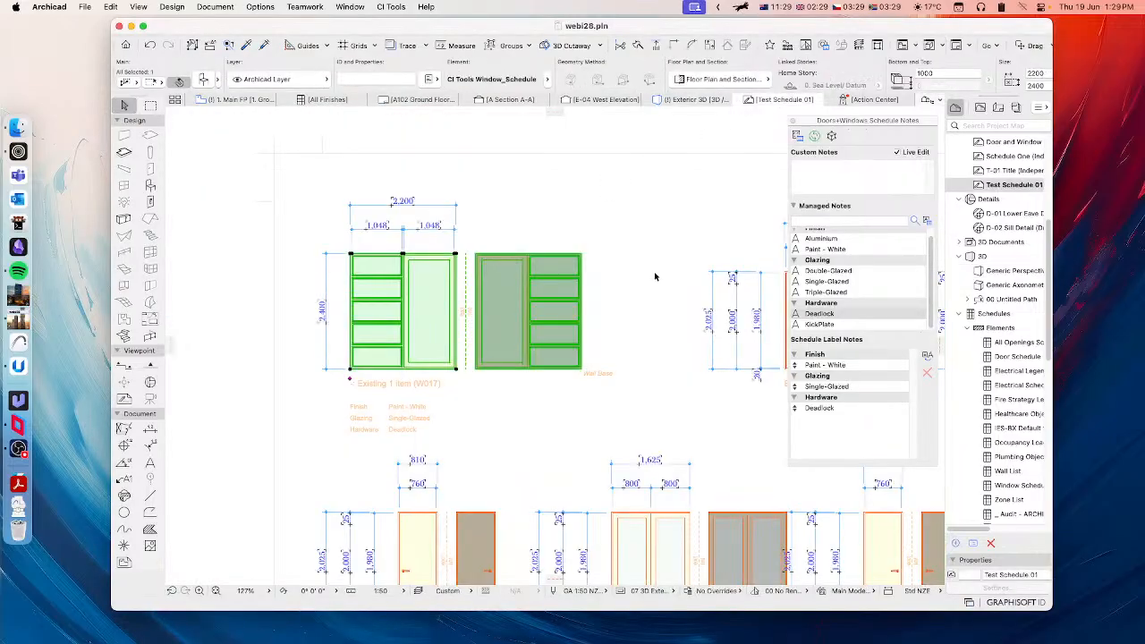
scroll(656, 276, down, 5)
middle_drag(670, 285, 566, 269)
scroll(647, 292, up, 4)
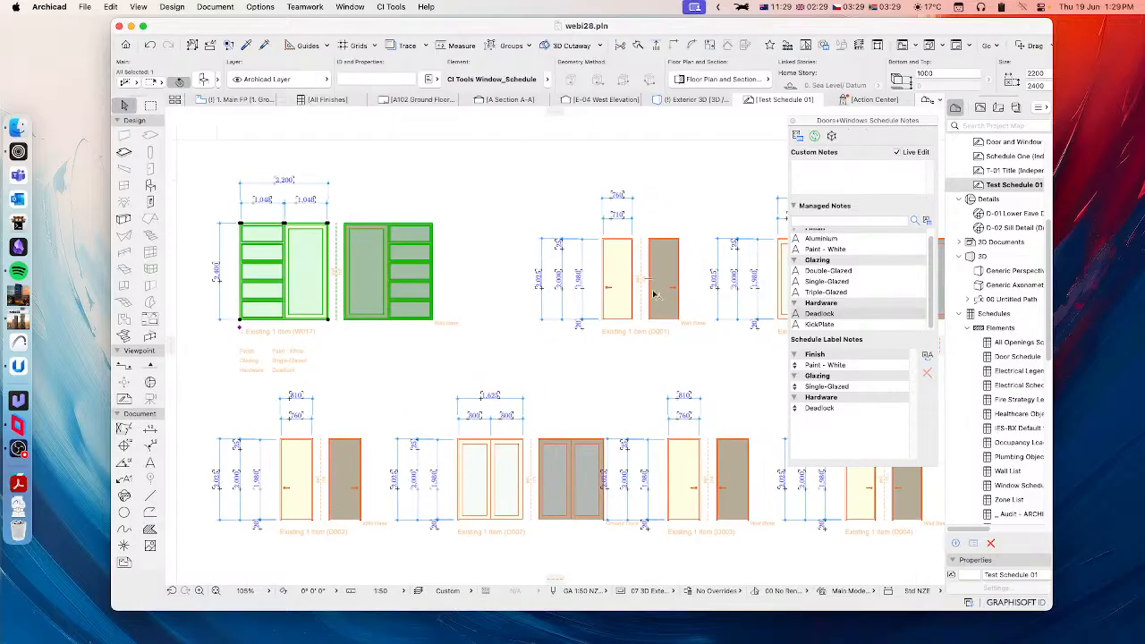
scroll(677, 301, down, 3)
middle_drag(670, 307, 554, 303)
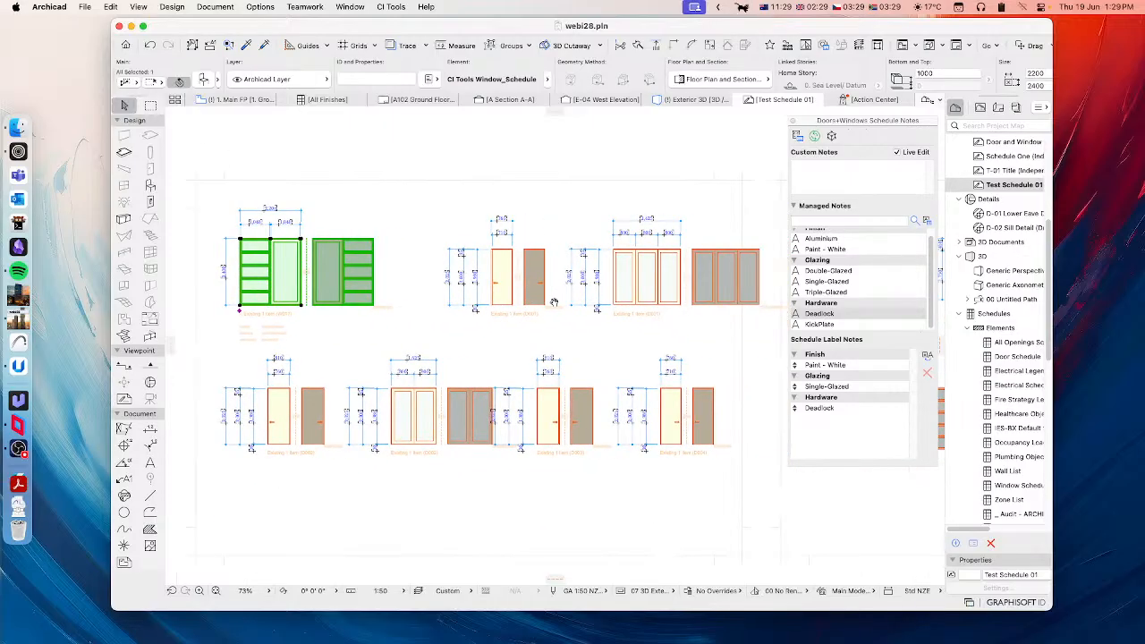
middle_drag(660, 293, 600, 286)
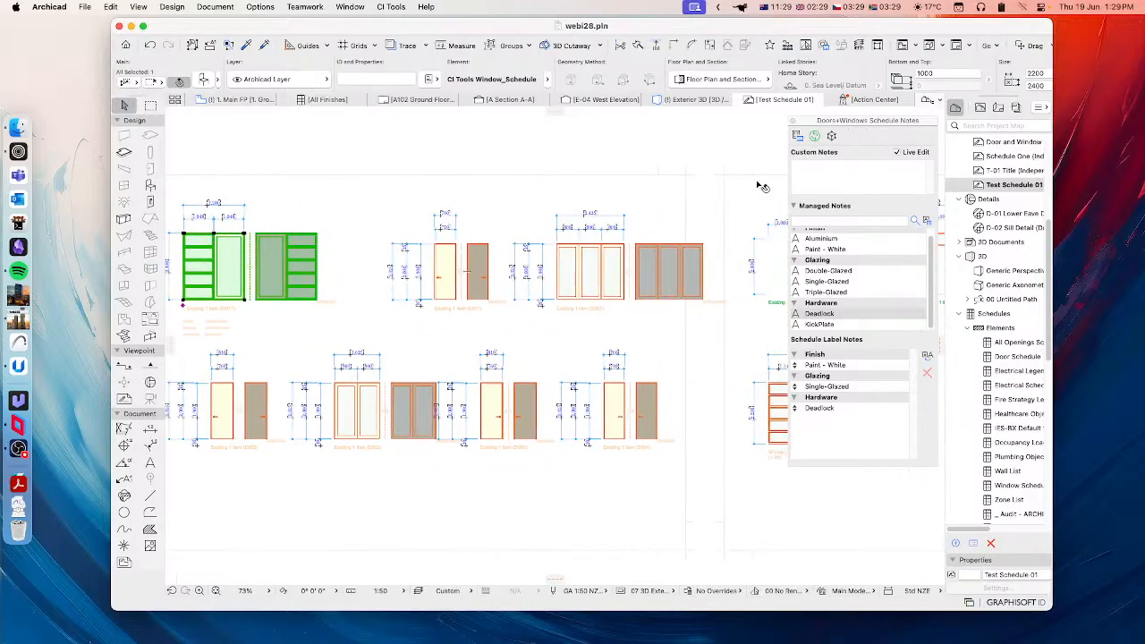
click(797, 137)
click(339, 314)
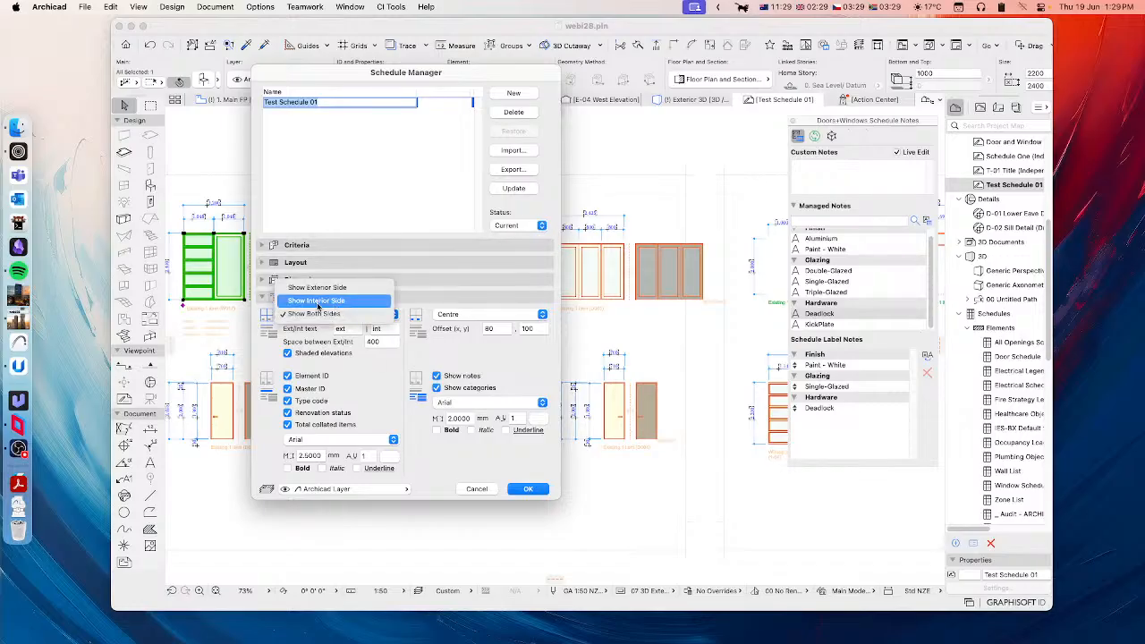
click(317, 288)
click(288, 354)
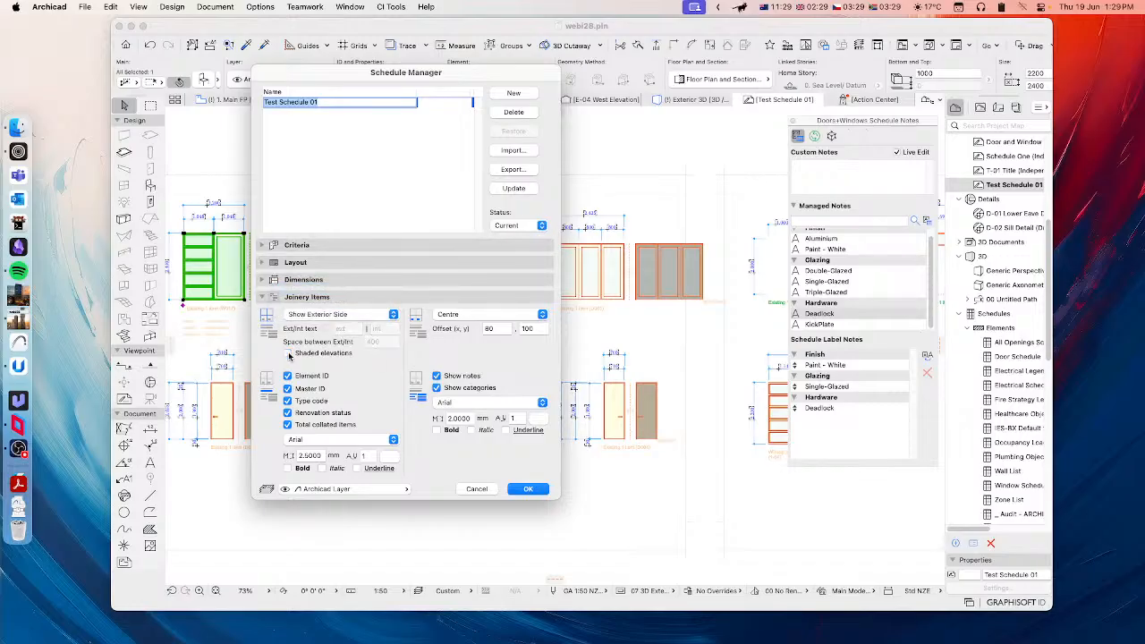
Step: Set the schedule's master layout page size to A2 Landscape and accept the schedule changes
click(304, 262)
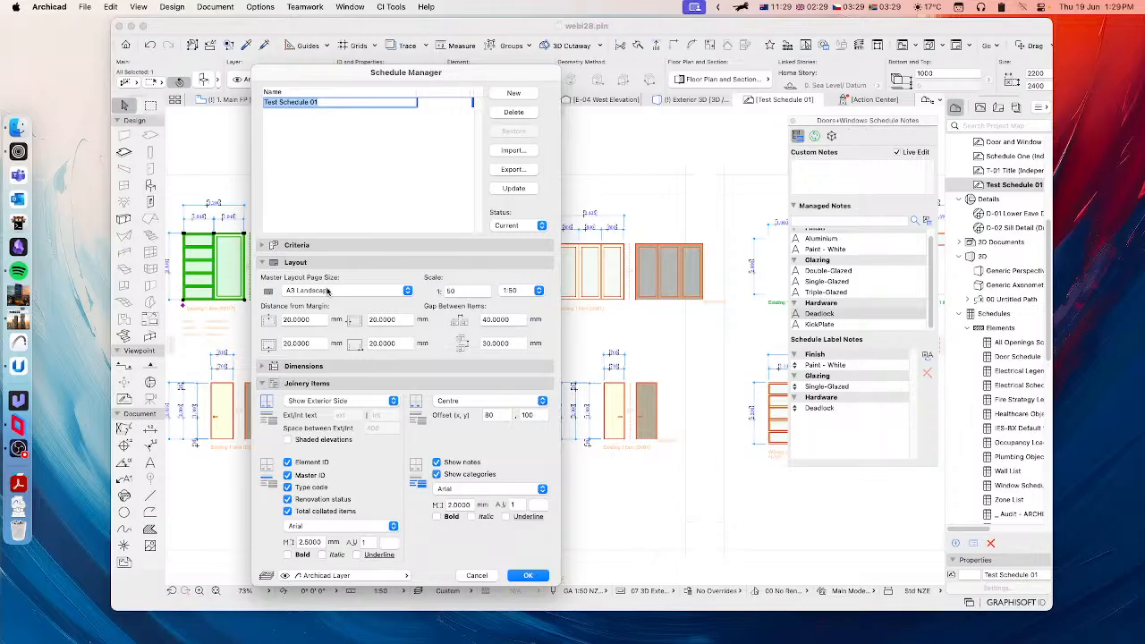
click(328, 291)
click(304, 318)
click(528, 576)
Step: Examine the regenerated elevations in Test Schedule 01, including the custom and managed notes under window 1-06
click(623, 280)
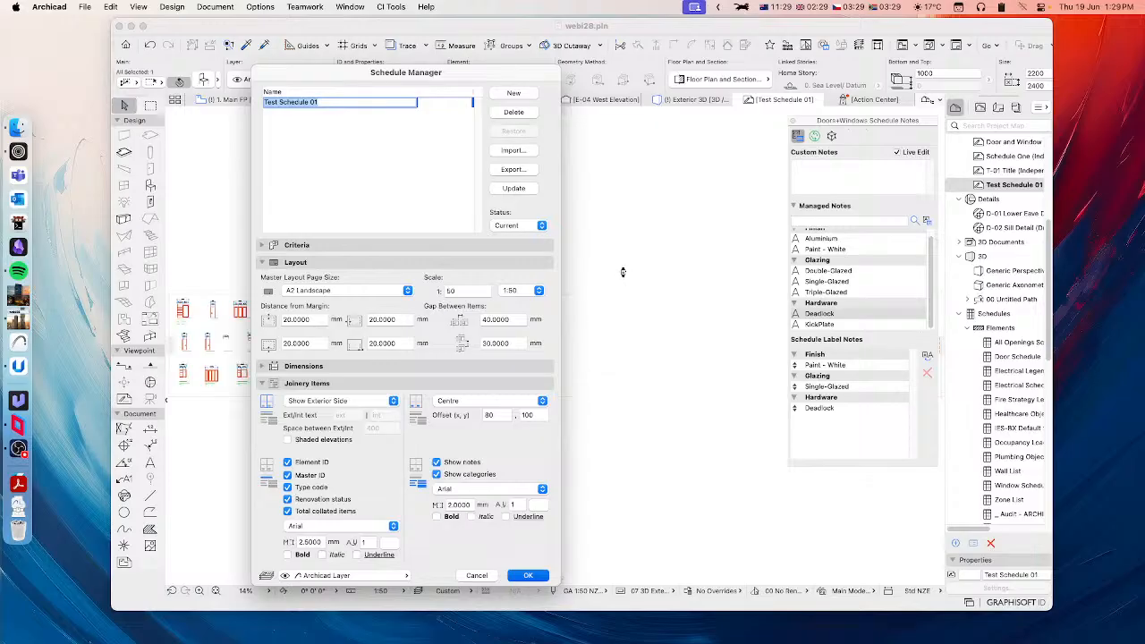
middle_drag(452, 296, 549, 413)
scroll(337, 288, up, 2)
scroll(337, 287, up, 2)
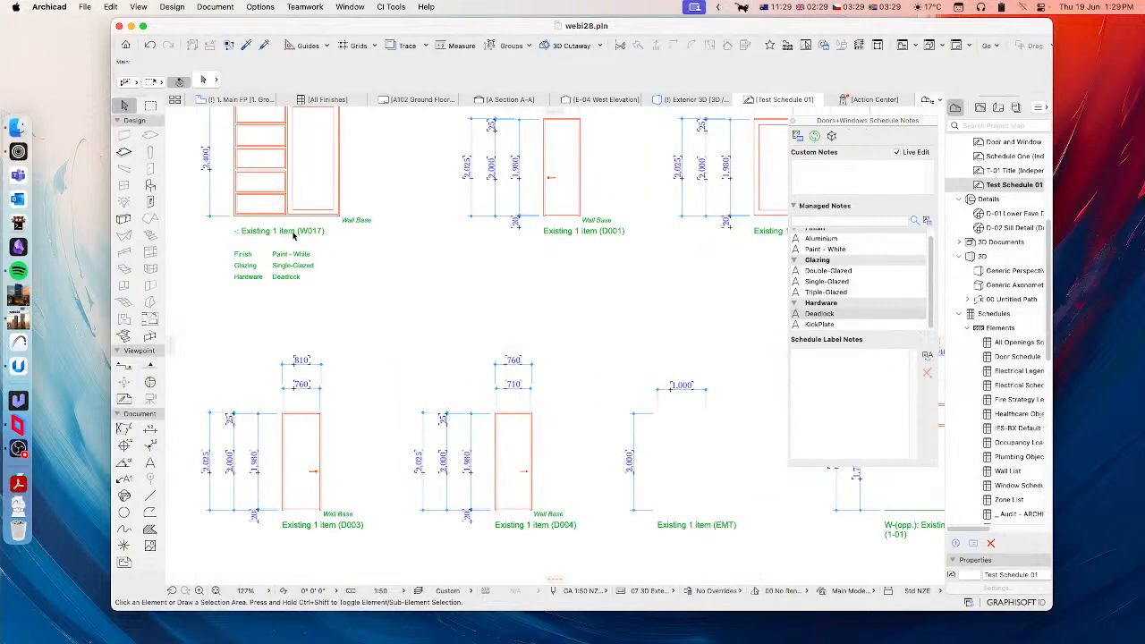
scroll(439, 308, down, 4)
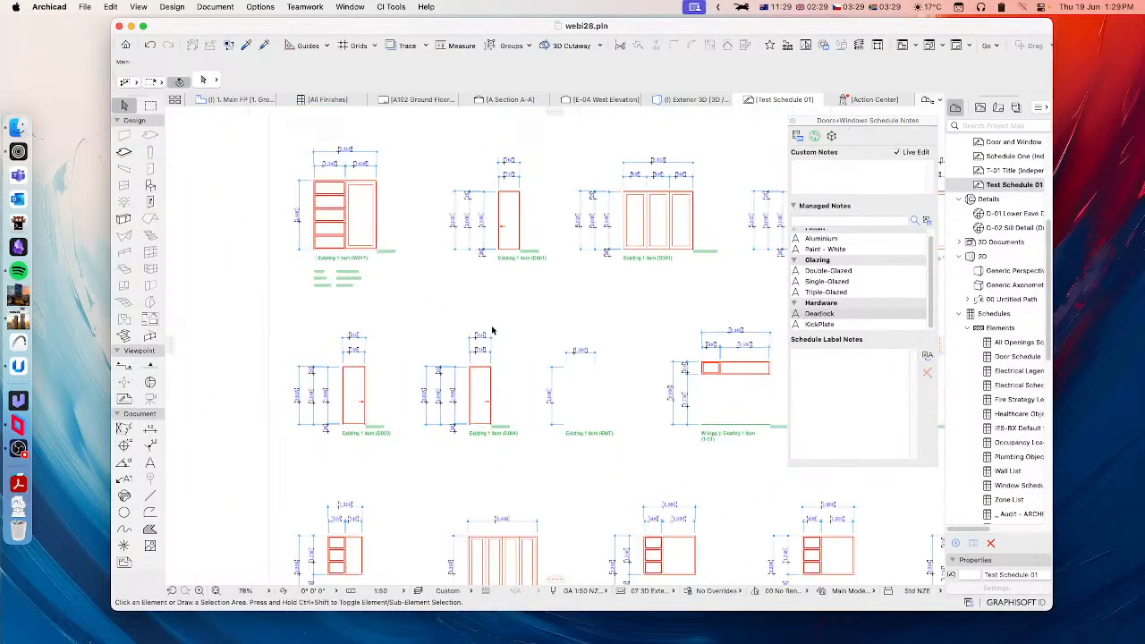
middle_drag(477, 334, 335, 341)
middle_drag(568, 352, 514, 351)
scroll(564, 351, up, 5)
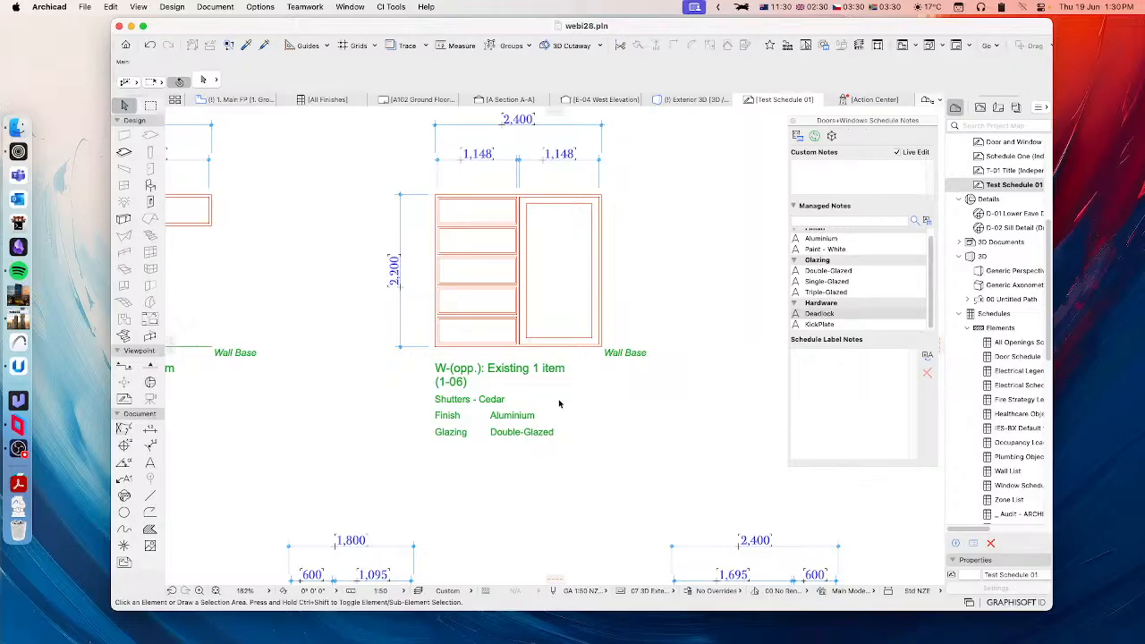
click(595, 351)
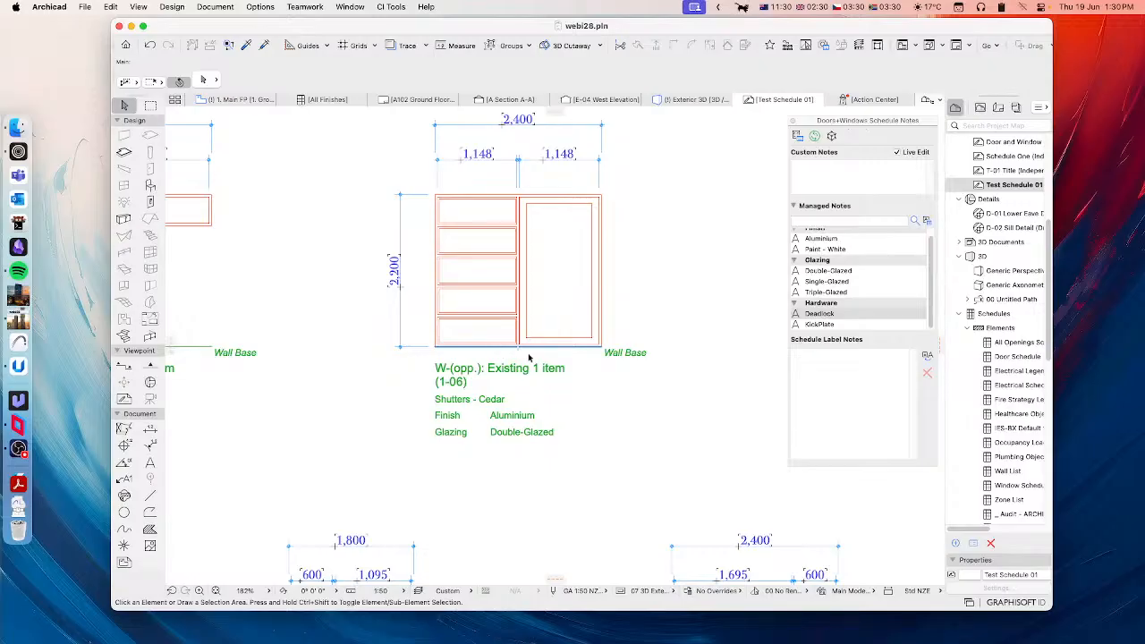
scroll(421, 348, down, 5)
Step: Open the selection settings of window W017 on the Ground Floor plan and show its CI Tools Configuration page
middle_drag(347, 335, 548, 453)
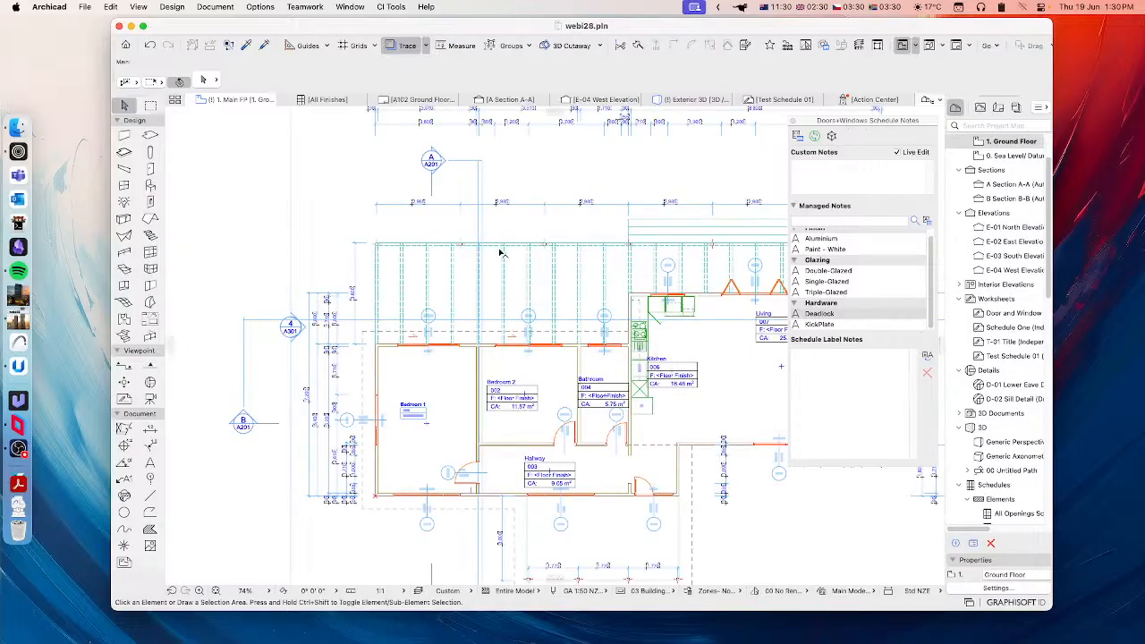
scroll(437, 375, up, 4)
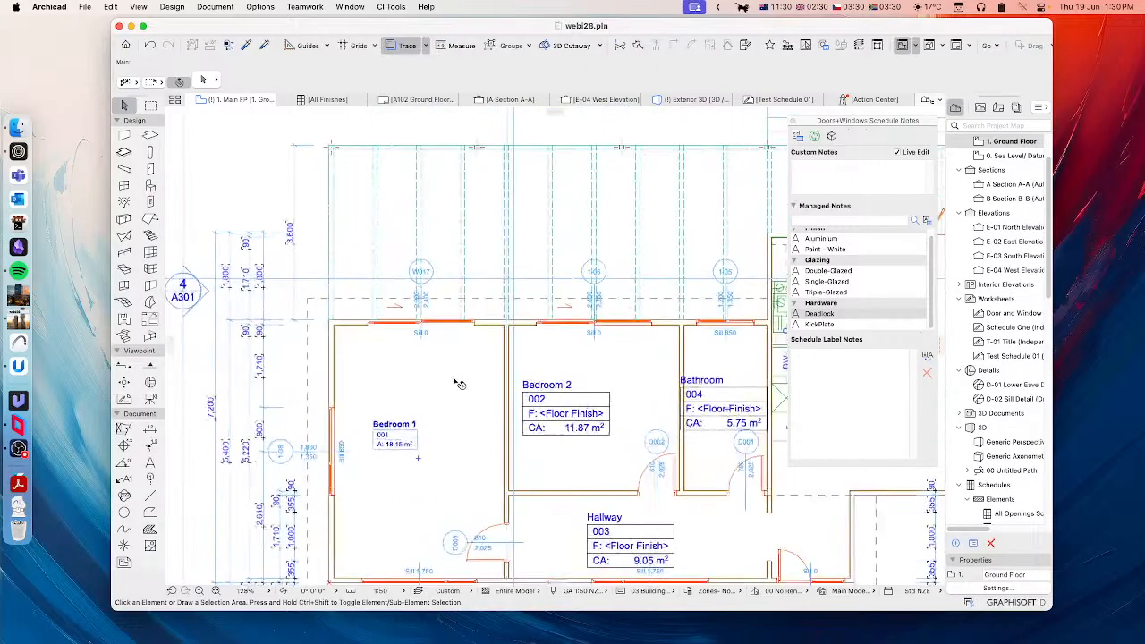
click(477, 324)
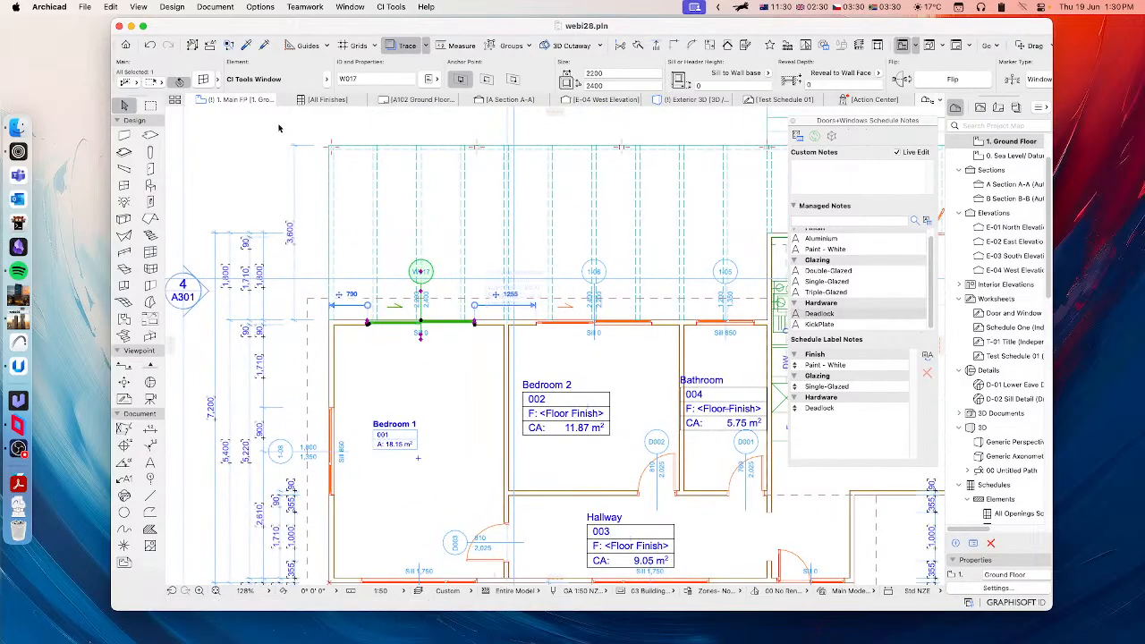
click(203, 78)
click(535, 245)
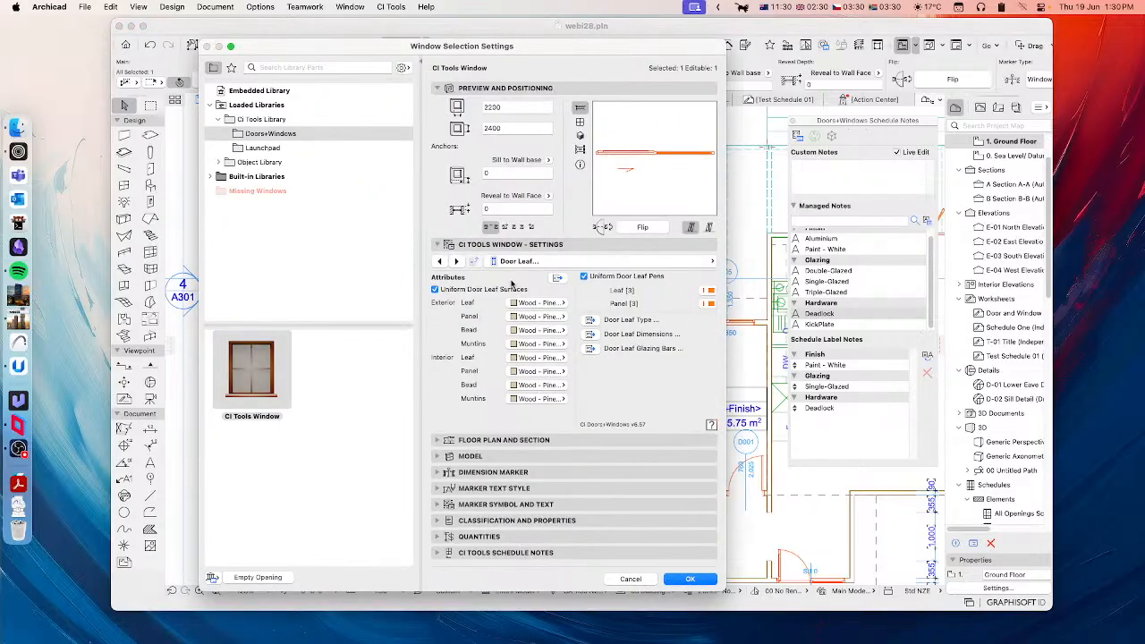
click(680, 261)
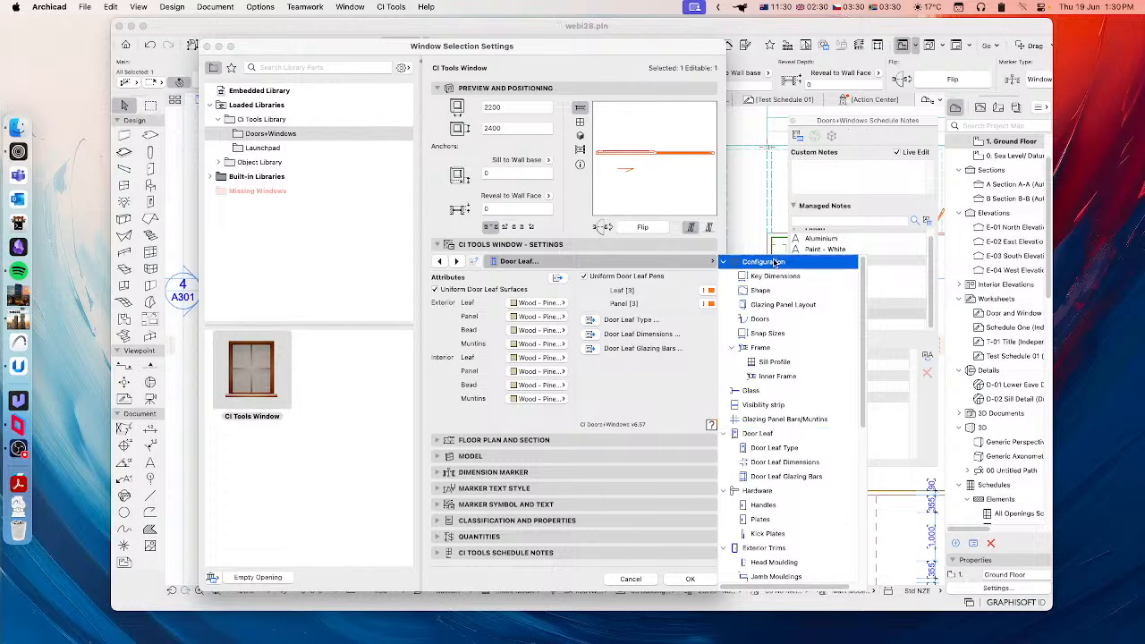
click(759, 261)
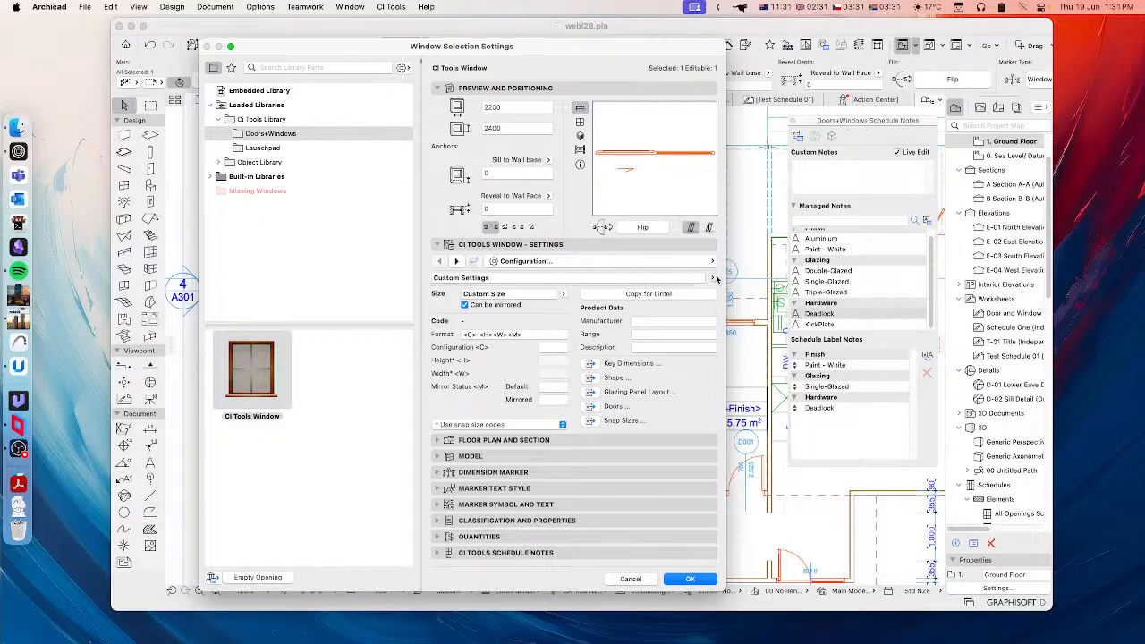
Step: Browse the AUS manufacturer presets down to Dowell's Sliding windows and cancel the window settings without choosing one
click(713, 279)
click(726, 280)
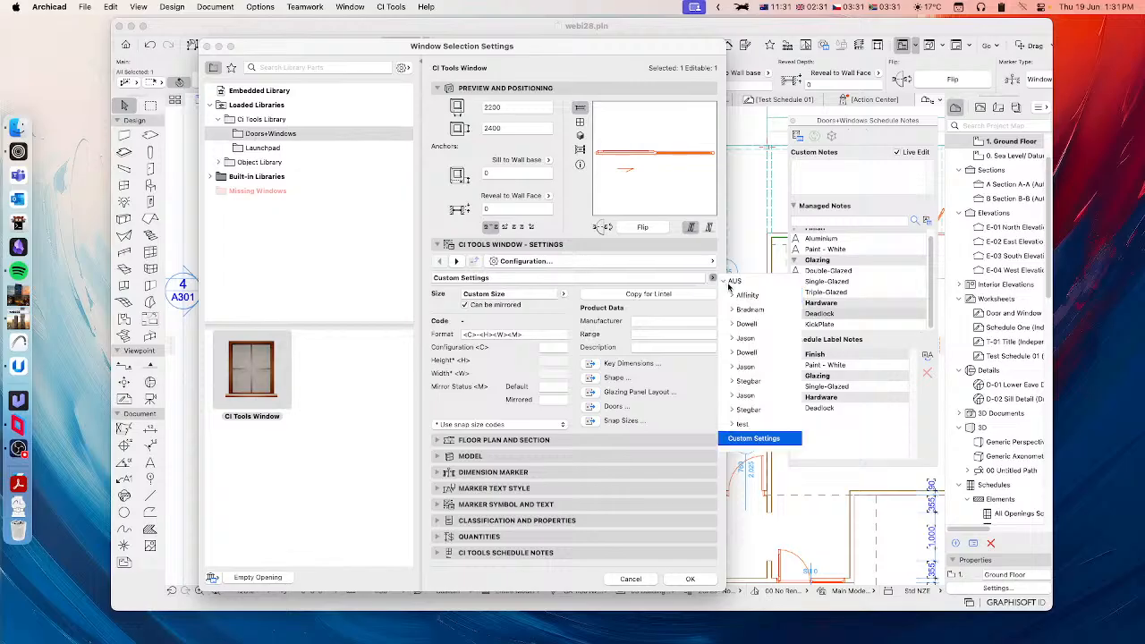
click(733, 355)
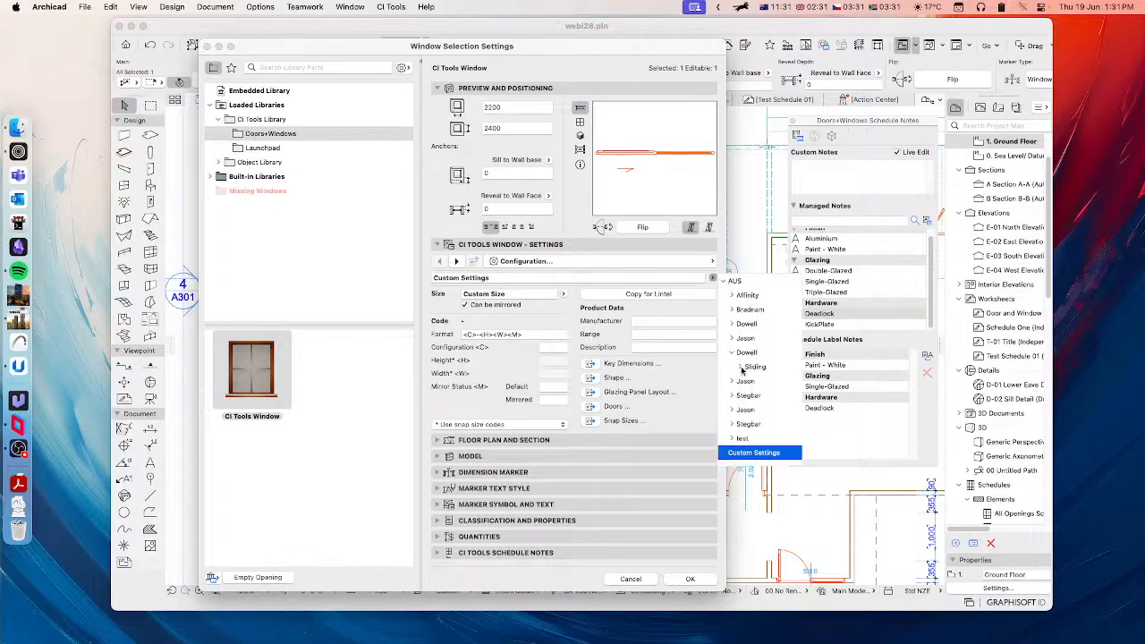
click(741, 368)
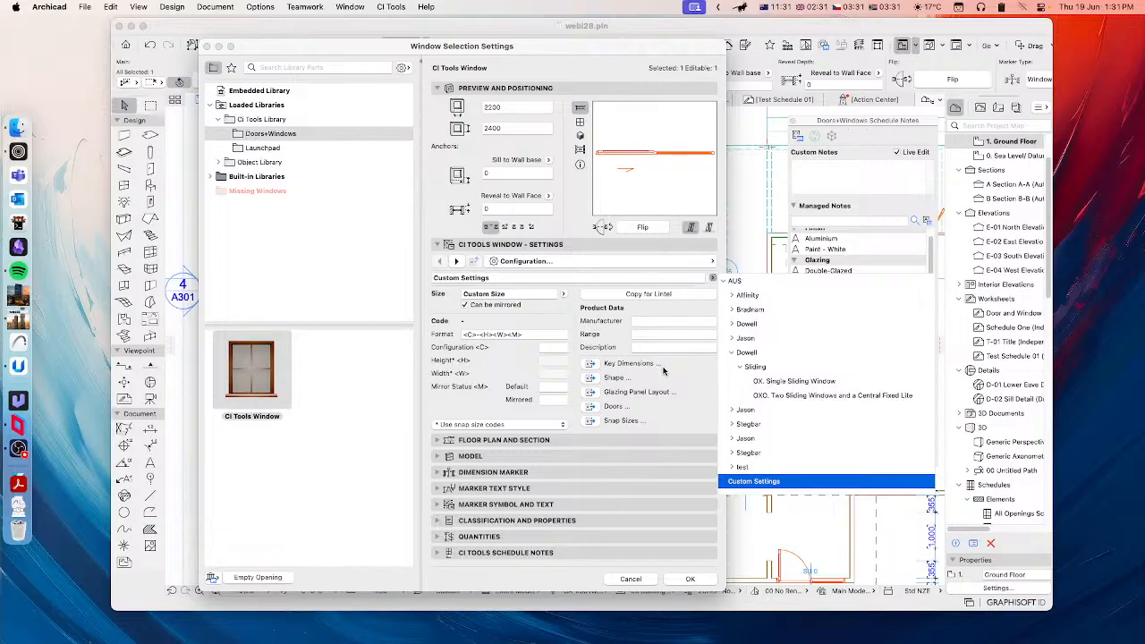
click(606, 341)
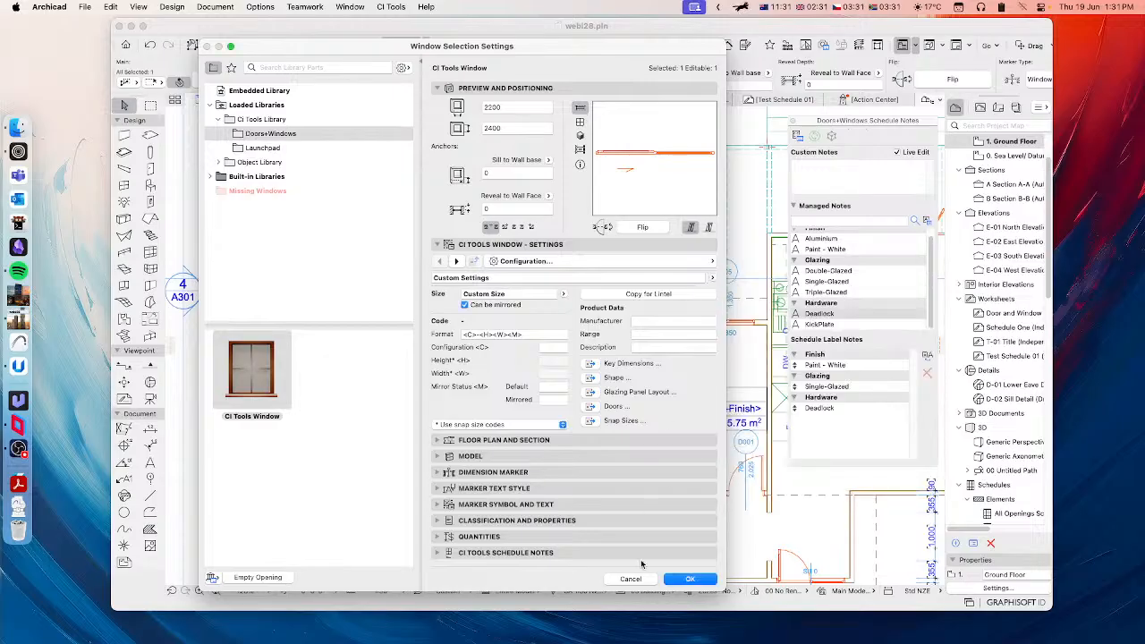
click(631, 579)
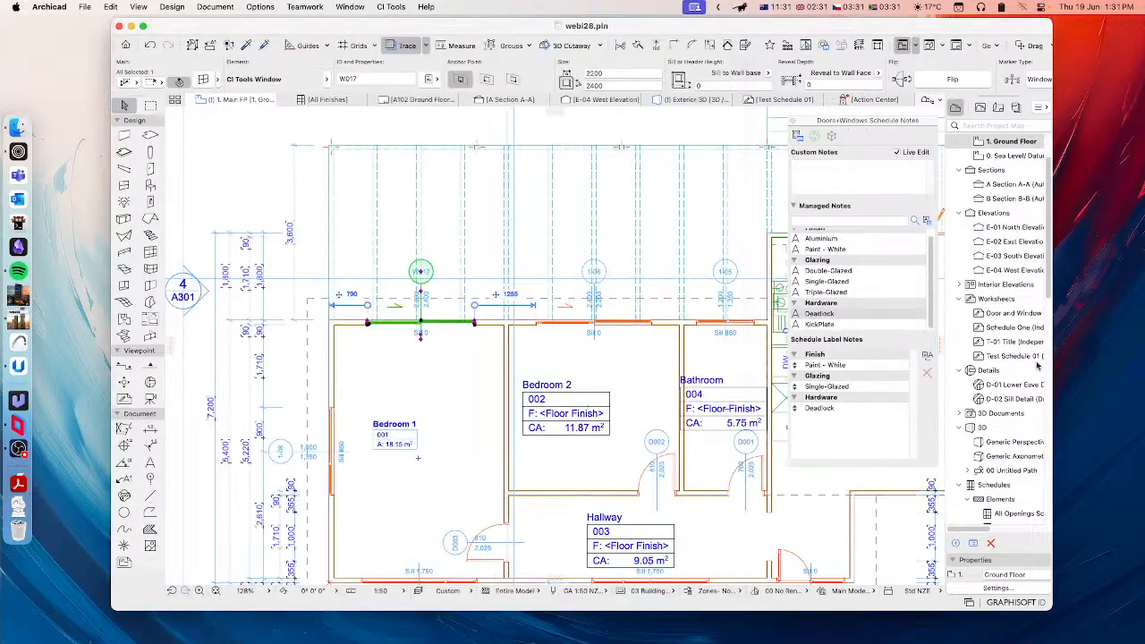
click(1090, 344)
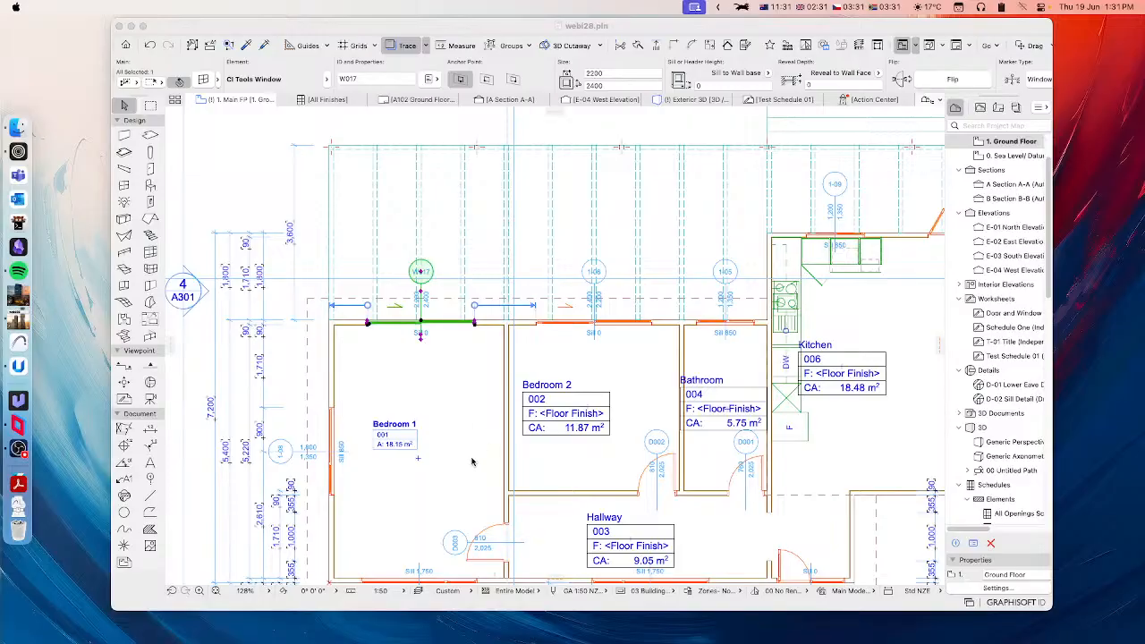